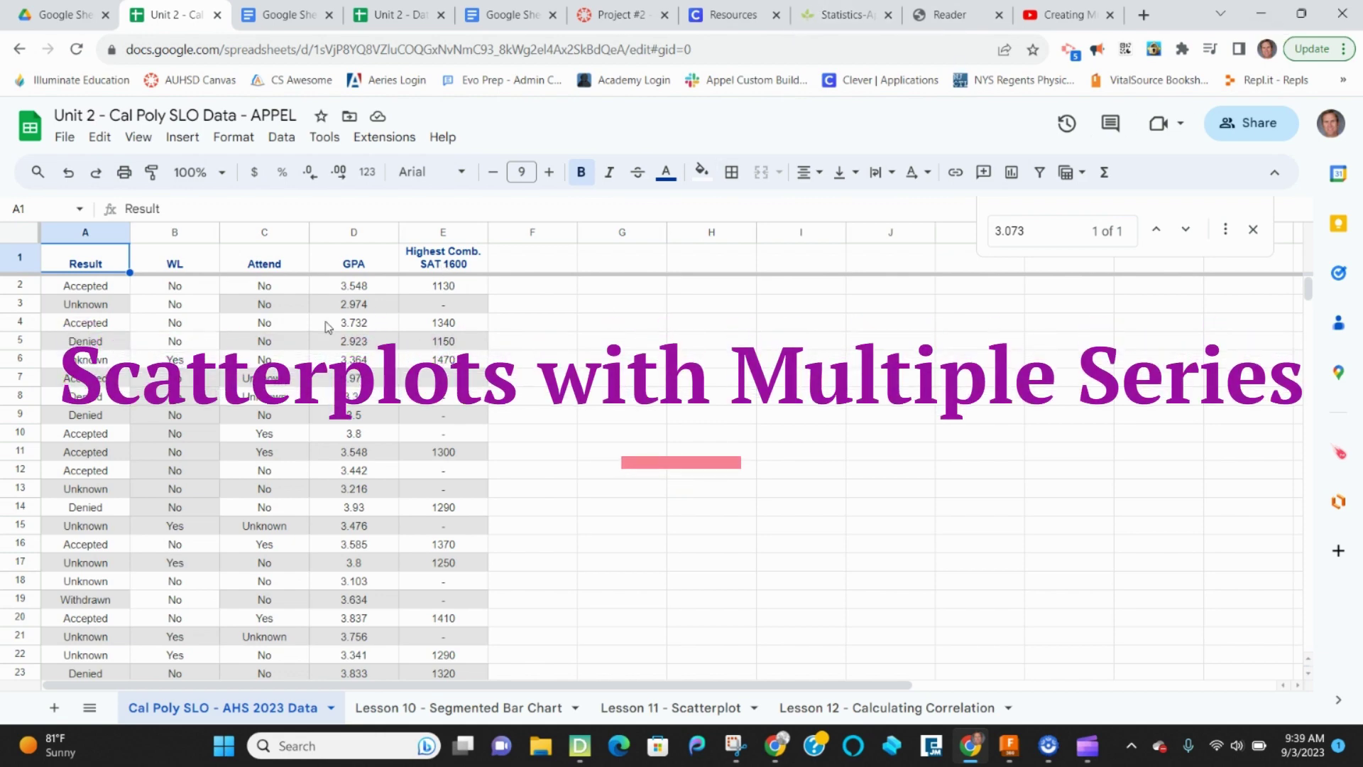
- Duplicate the Cal Poly SLO - AHS 2023 Data sheet and rename the copy 'Lesson 11- Scatterplot'
left_click(332, 709)
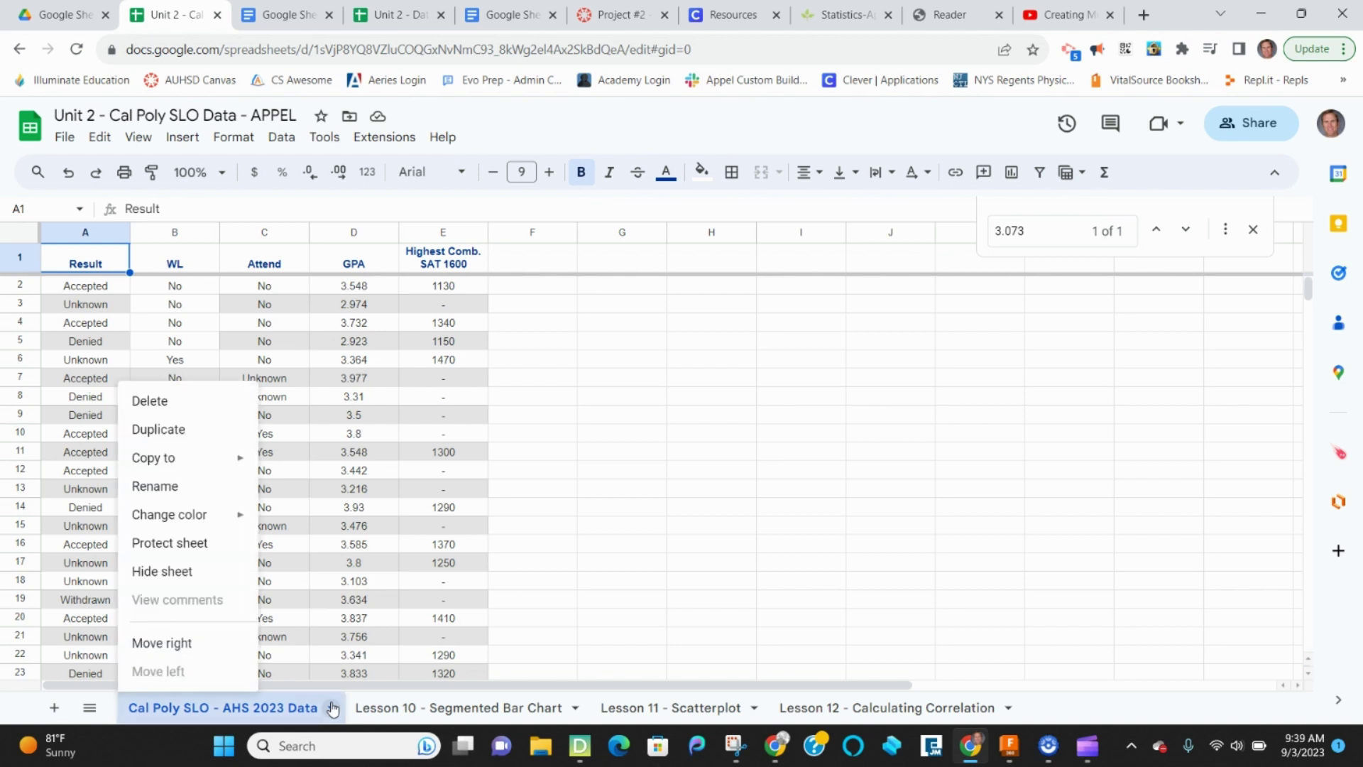
left_click(159, 431)
left_click(609, 710)
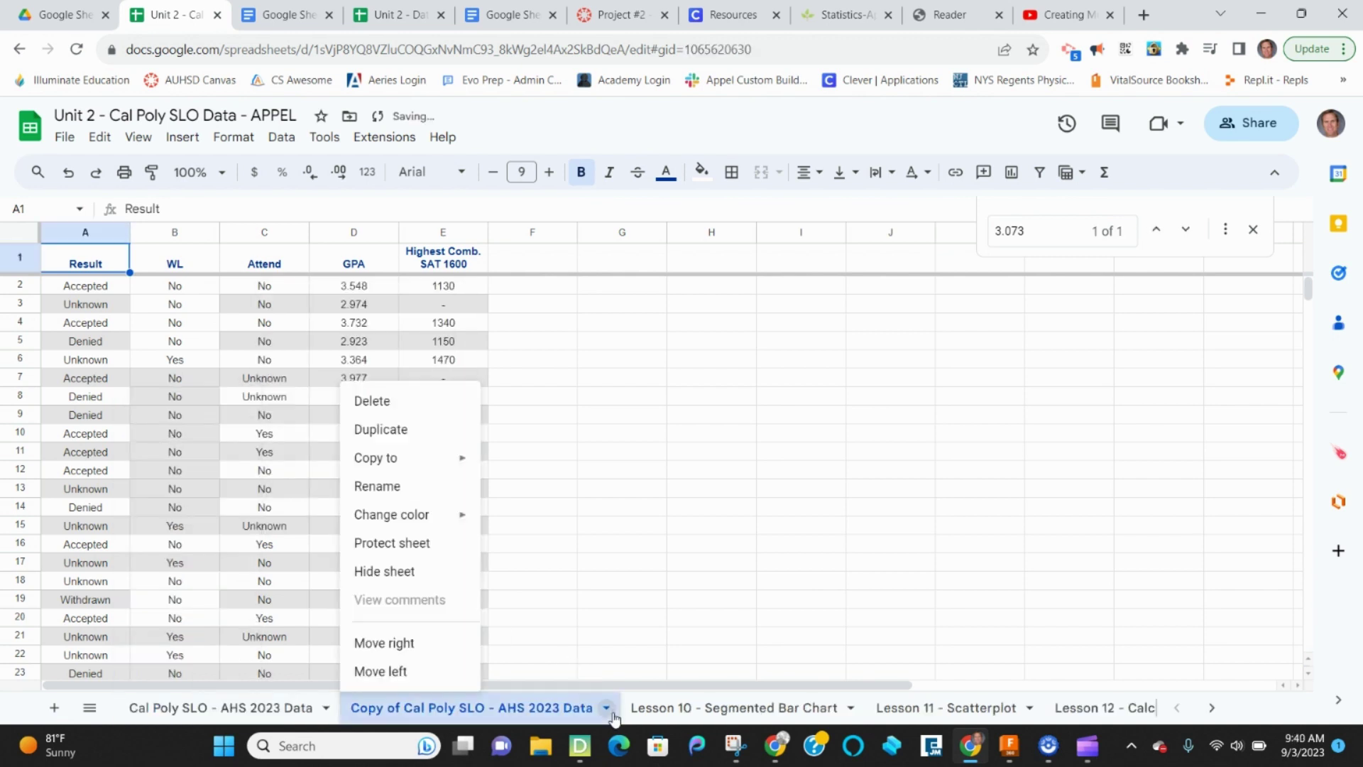
left_click(405, 487)
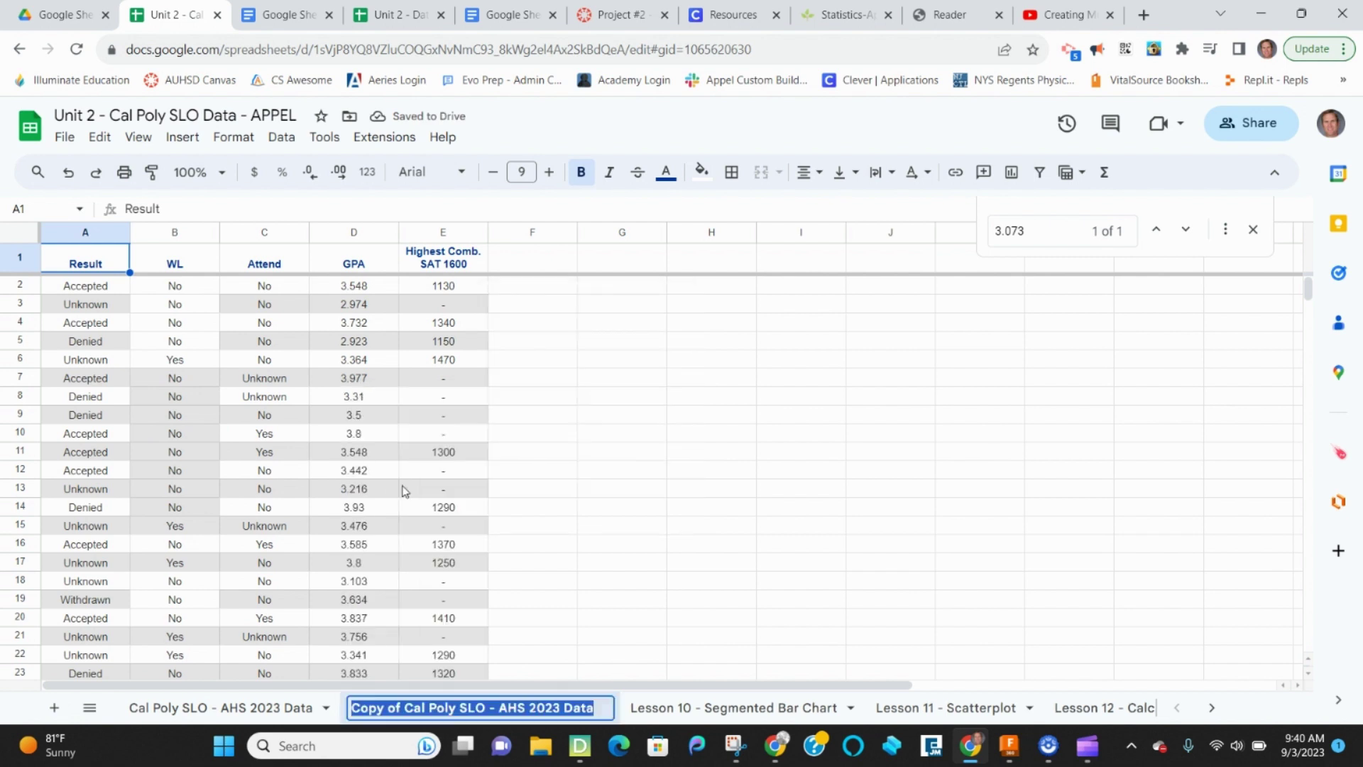
type("Less")
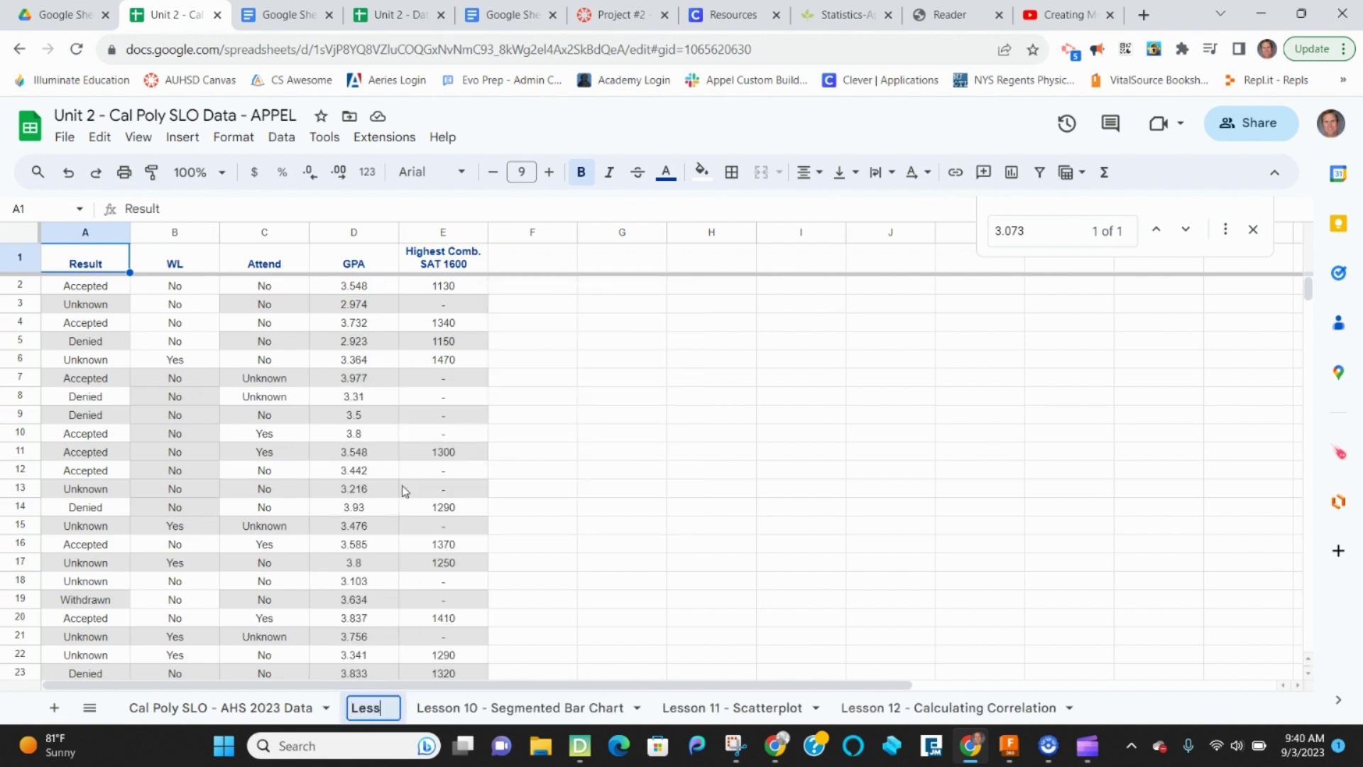
type("on 11- ")
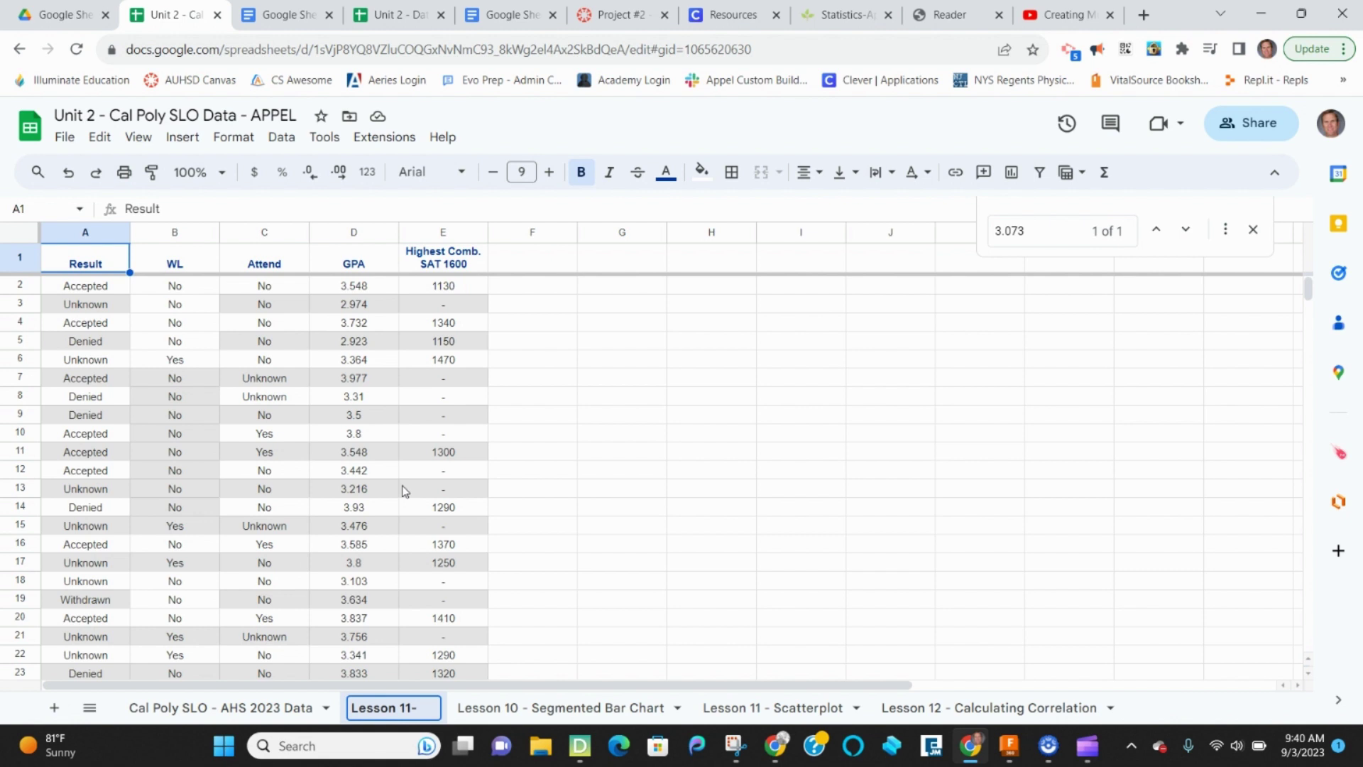
type("Scatterp")
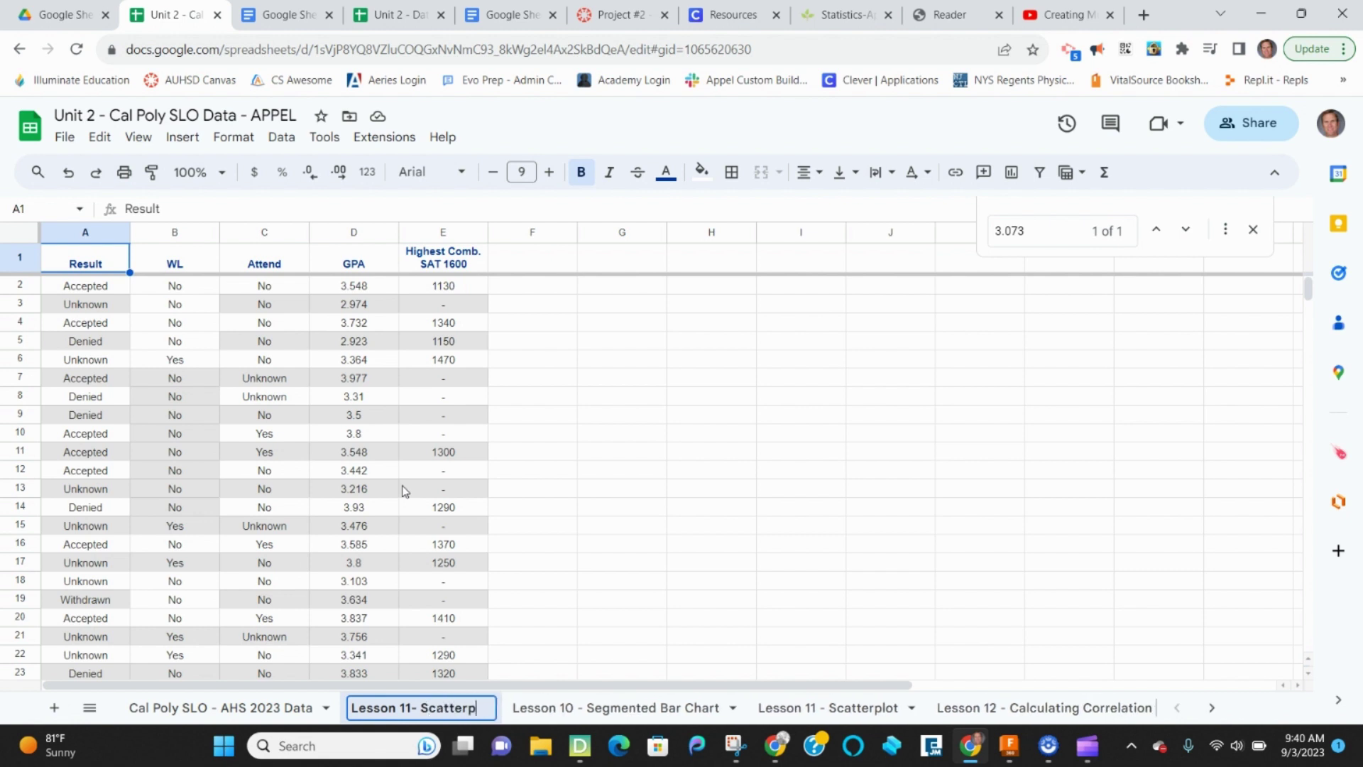
type("lot")
key("Return")
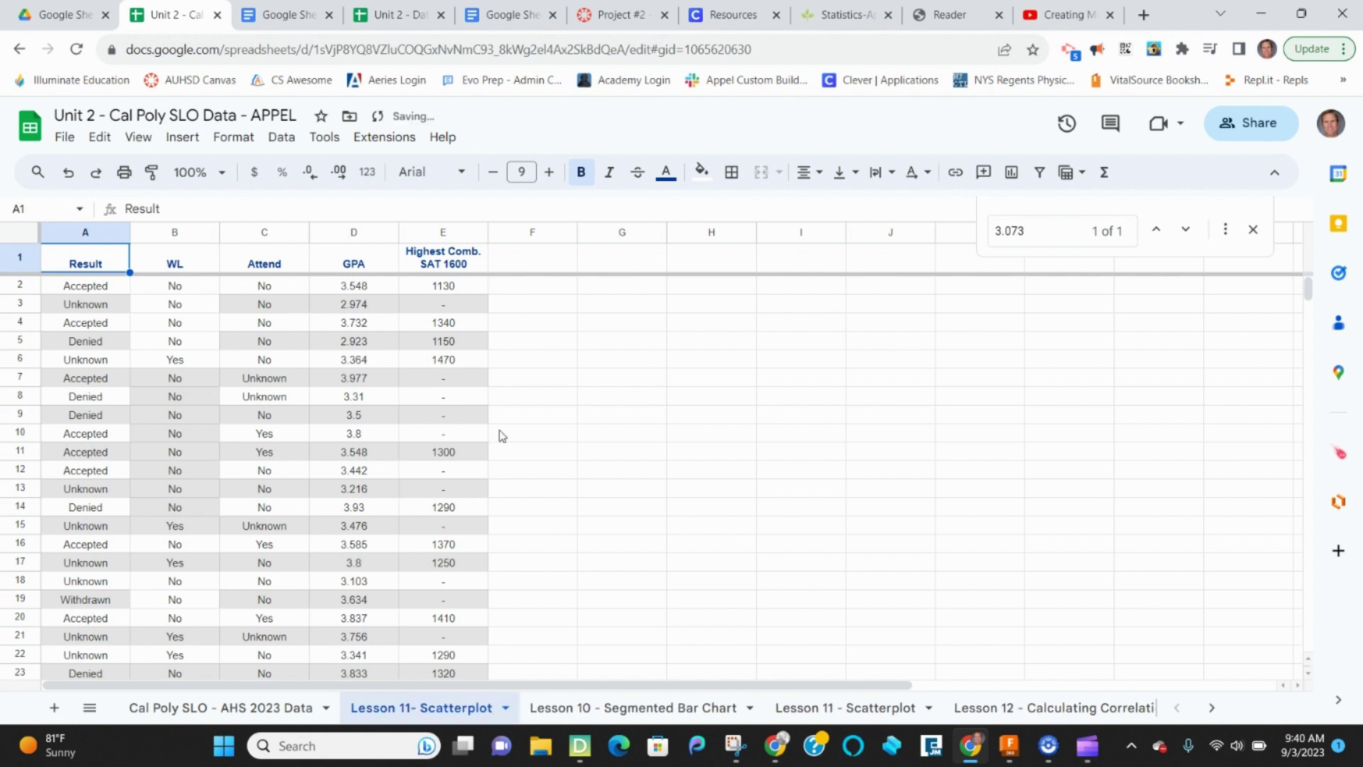
scroll(639, 395, "down", 4)
scroll(654, 399, "up", 4)
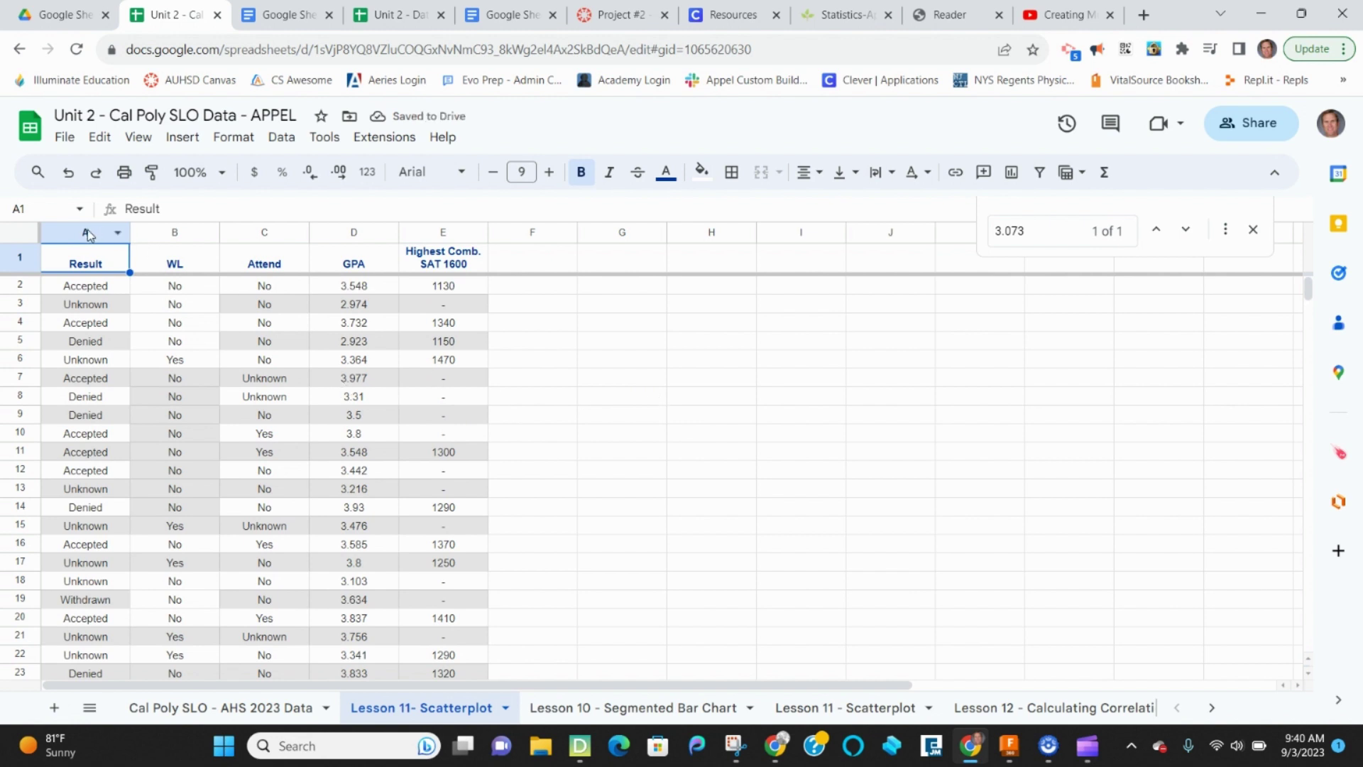
- Sort columns A–E, with a header row, by Result then Highest Comb. SAT 1600, A to Z
left_click_drag(87, 228, 417, 229)
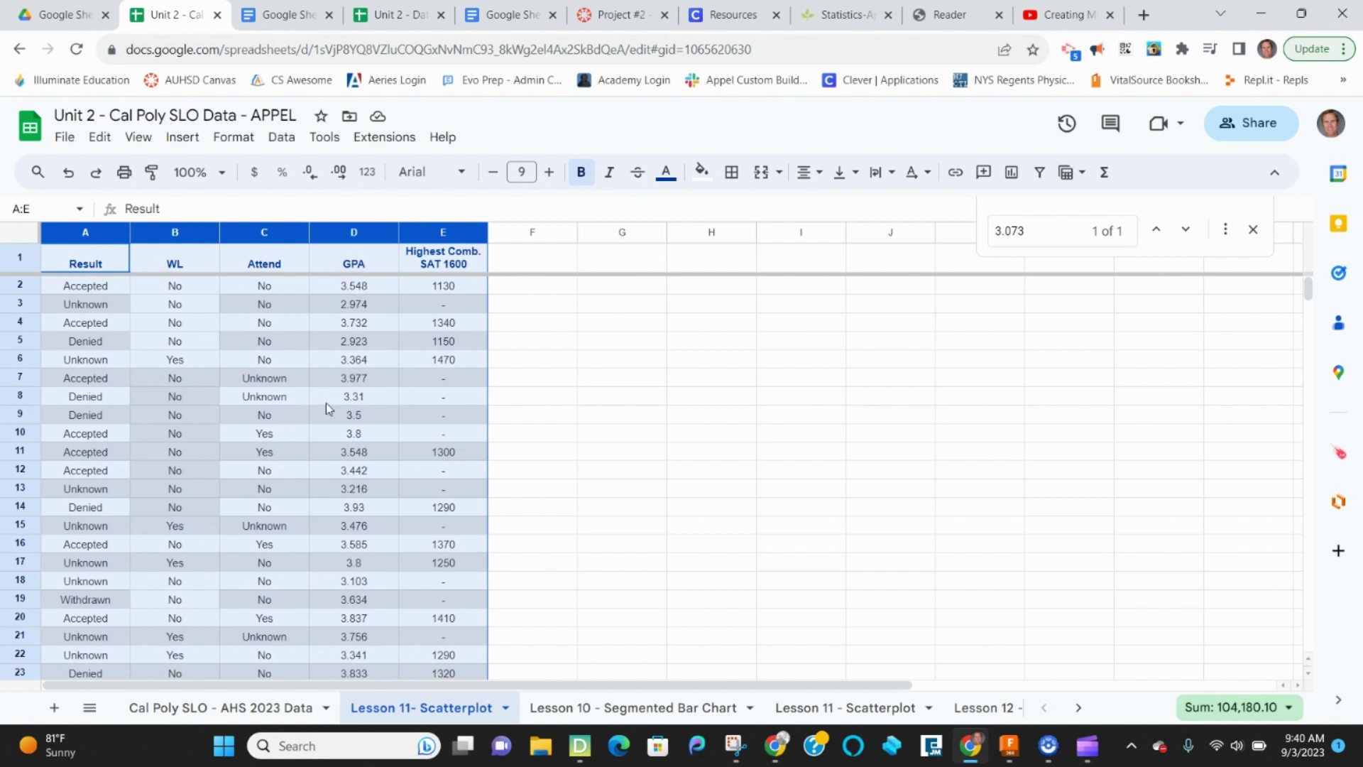
left_click(282, 138)
mouse_move(335, 195)
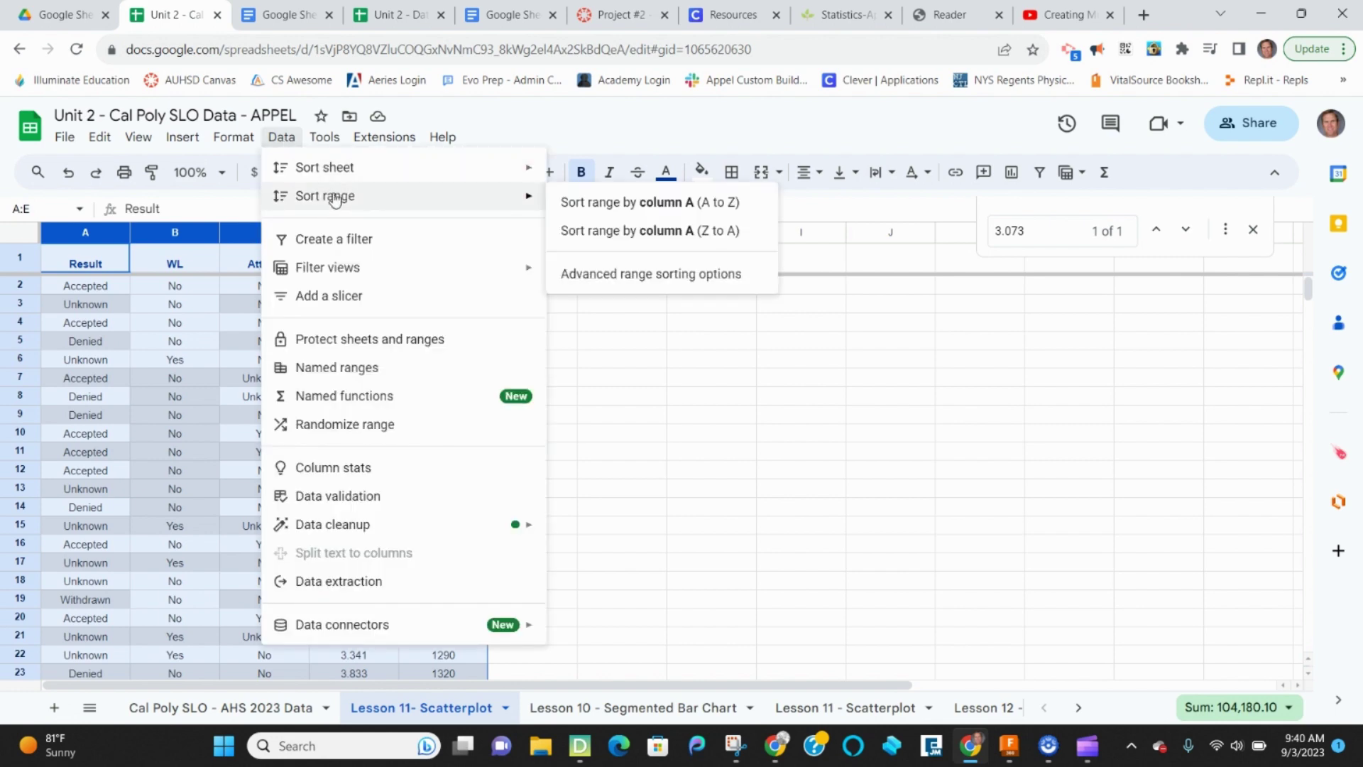
left_click(630, 274)
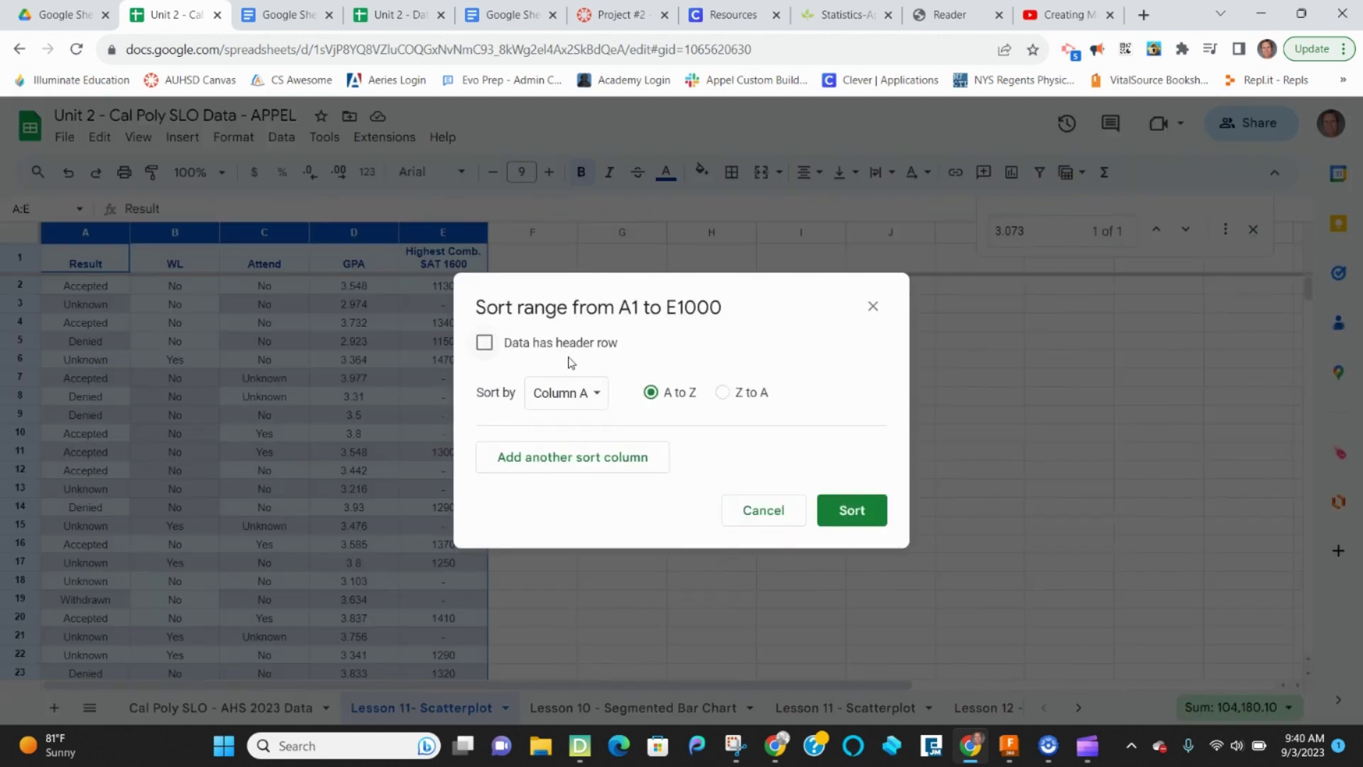
left_click(490, 344)
left_click(629, 460)
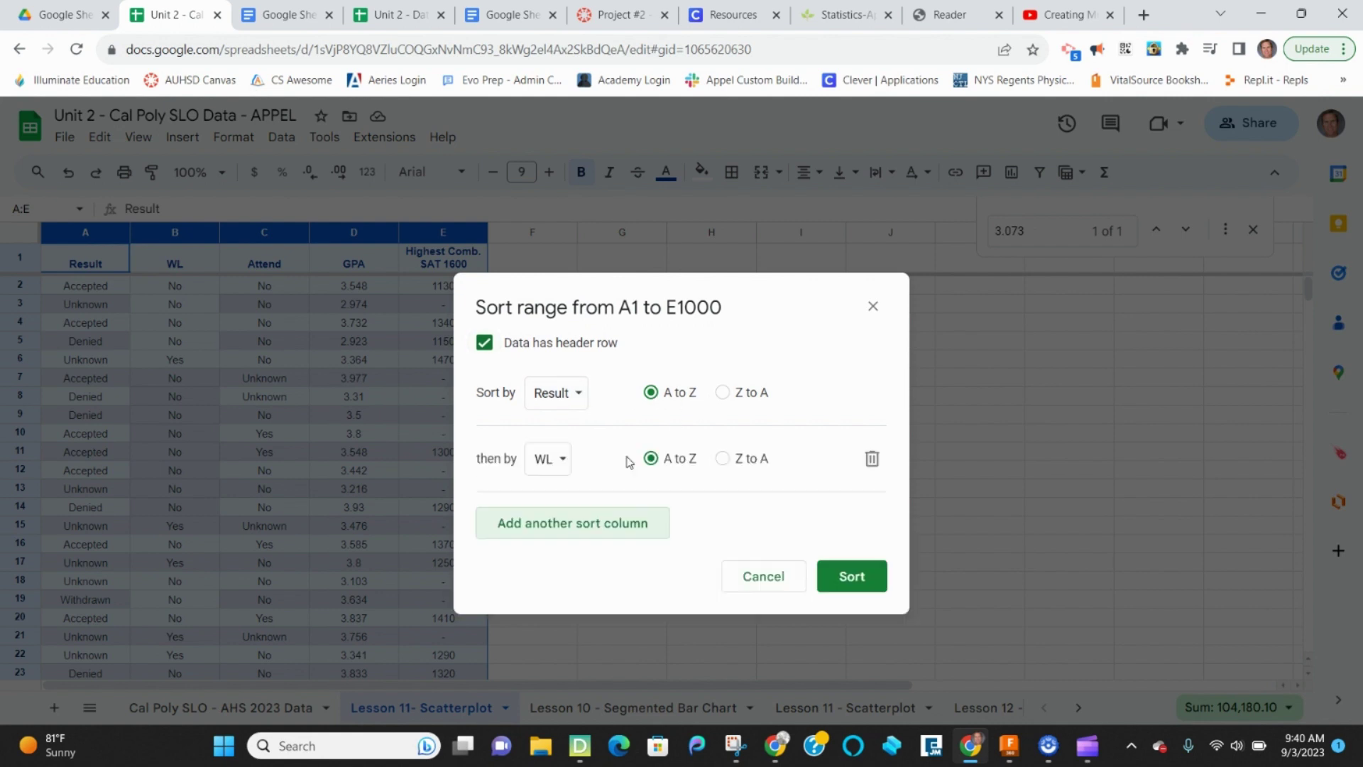
left_click(559, 470)
left_click(574, 545)
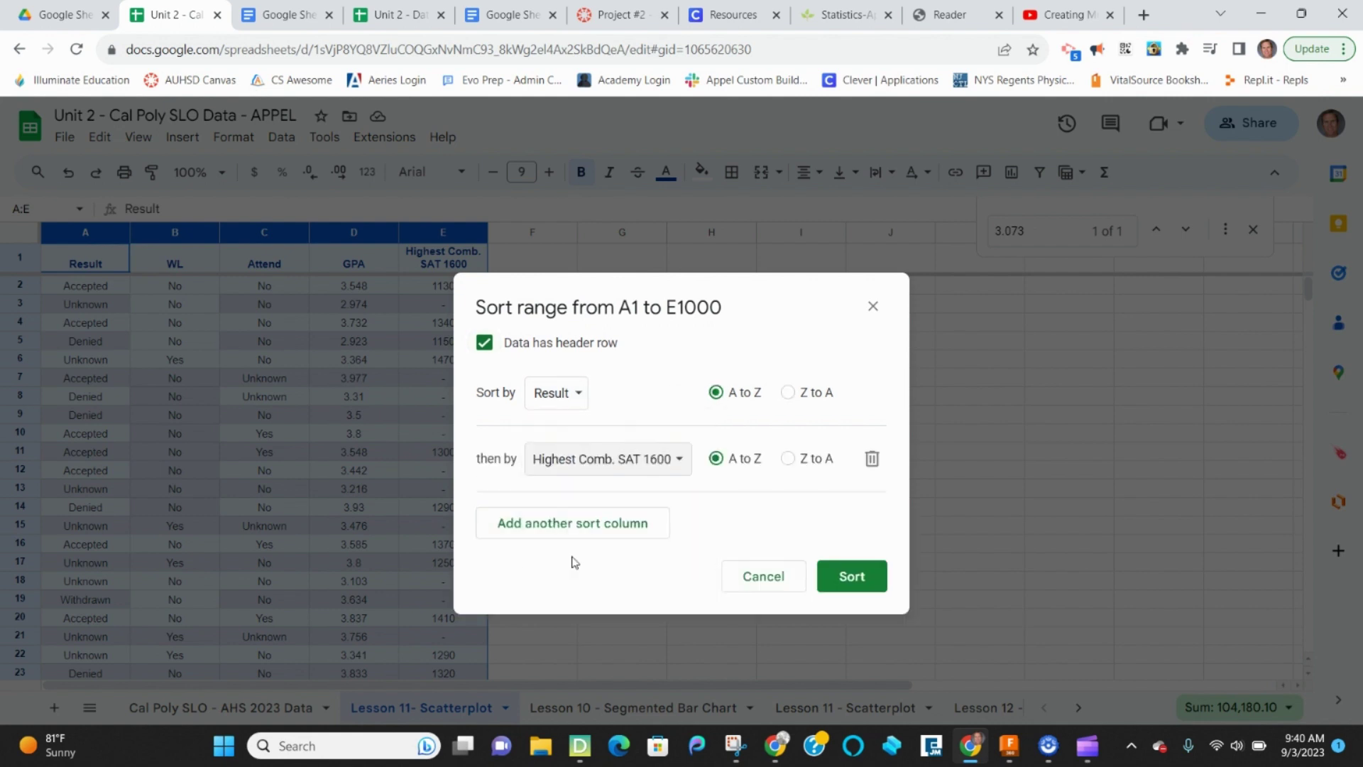
left_click(838, 578)
left_click(708, 477)
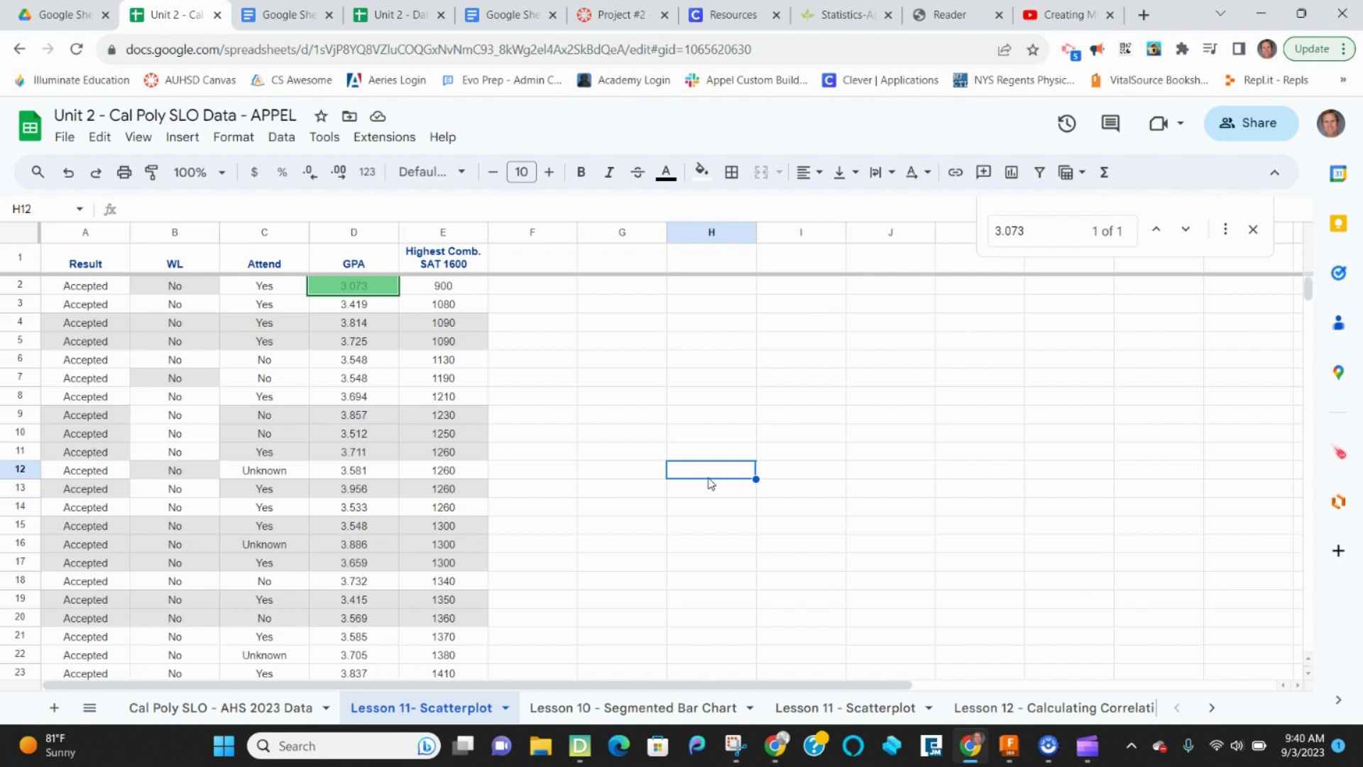
- Insert a scatter chart from D1:E42, the accepted students' GPA and SAT values
left_click(572, 454)
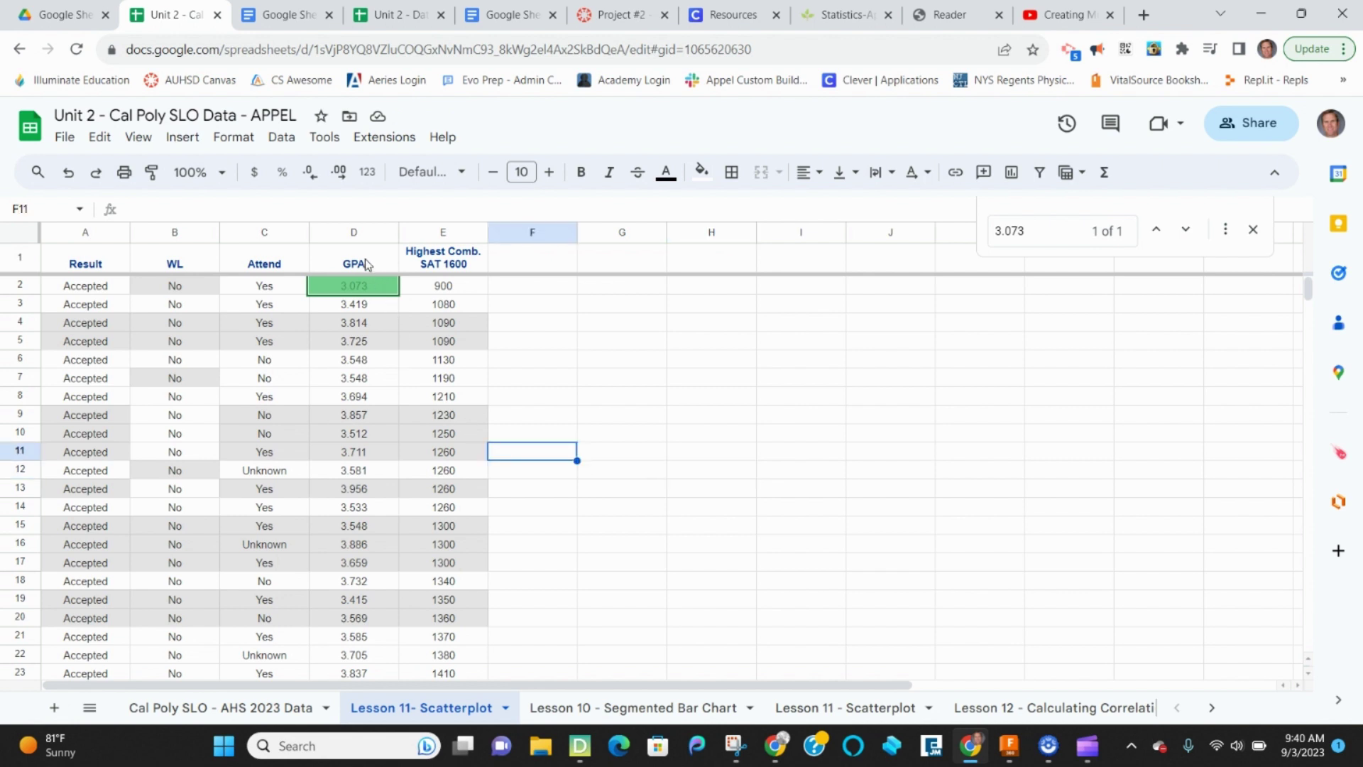
left_click_drag(364, 264, 462, 544)
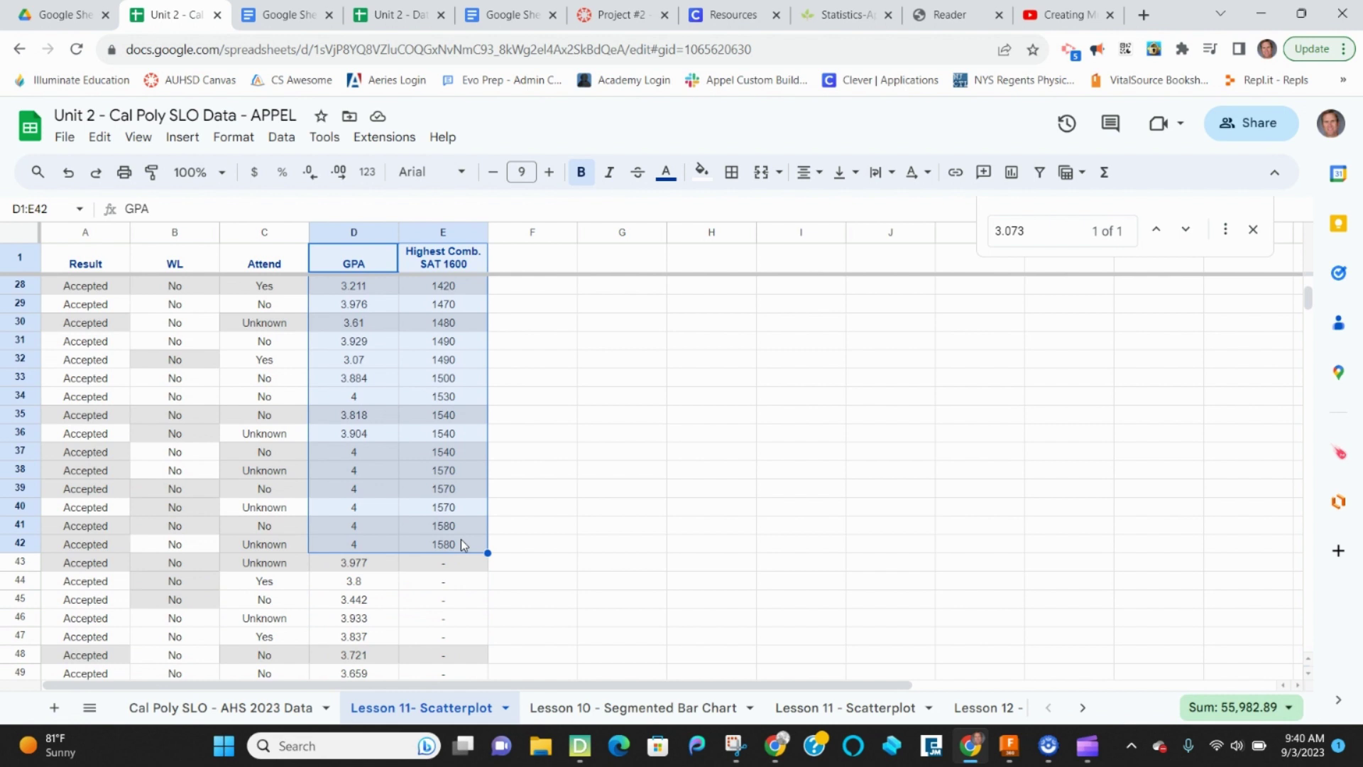
left_click(183, 142)
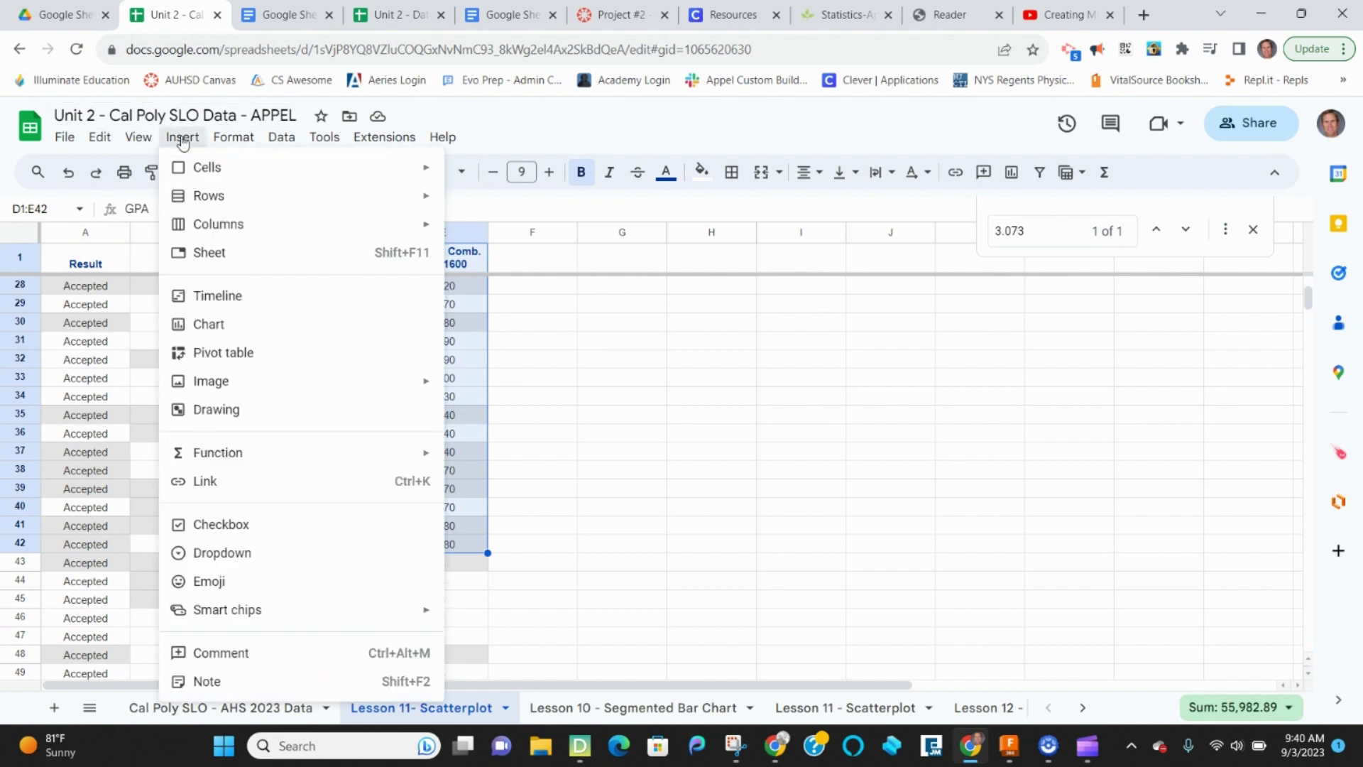
left_click(222, 329)
left_click(1097, 283)
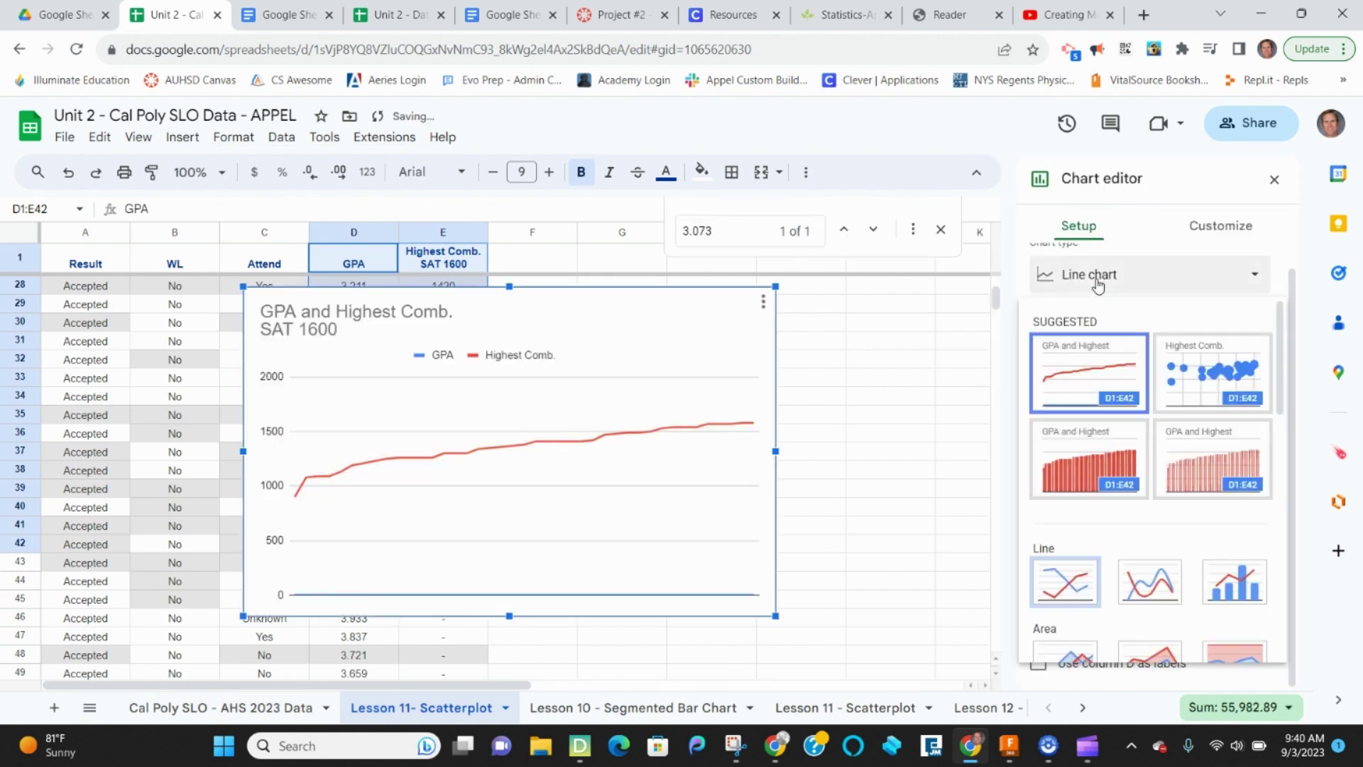
left_click(1211, 380)
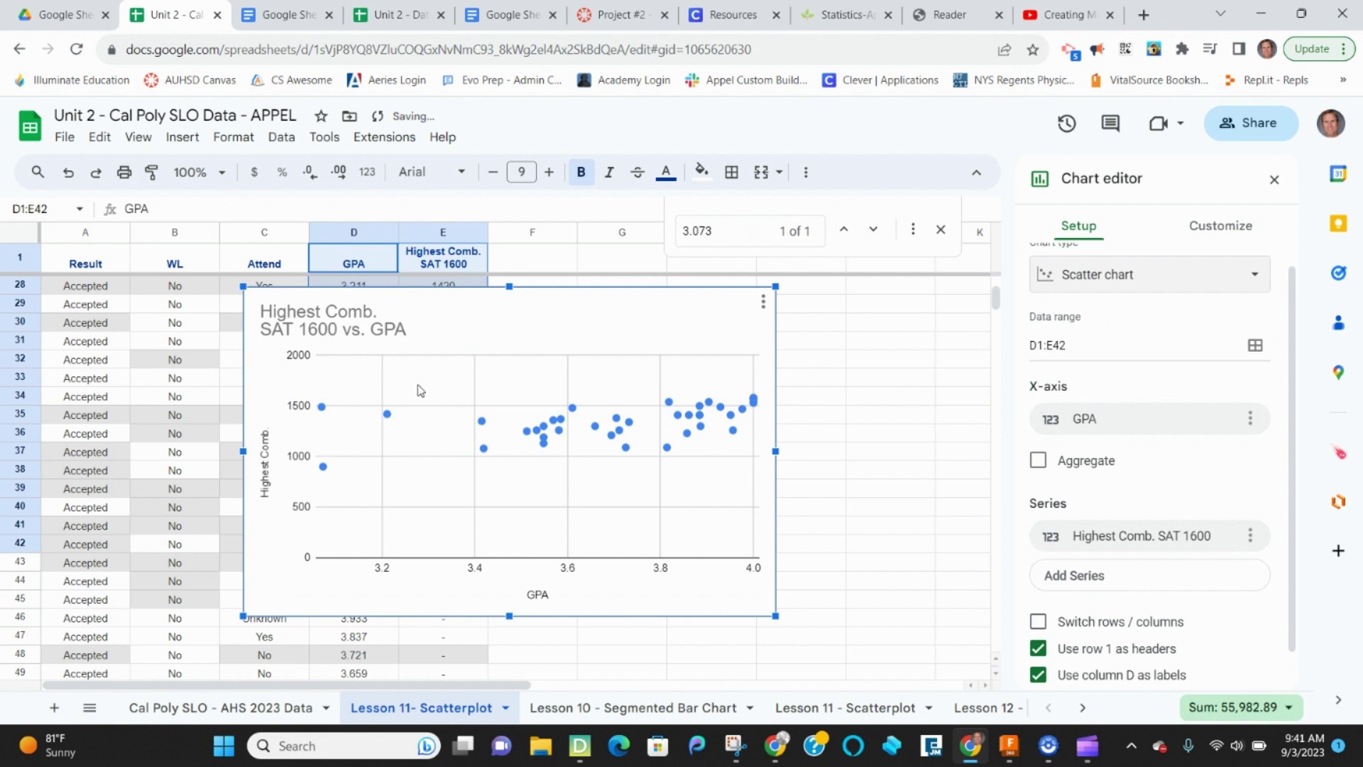
left_click(1275, 180)
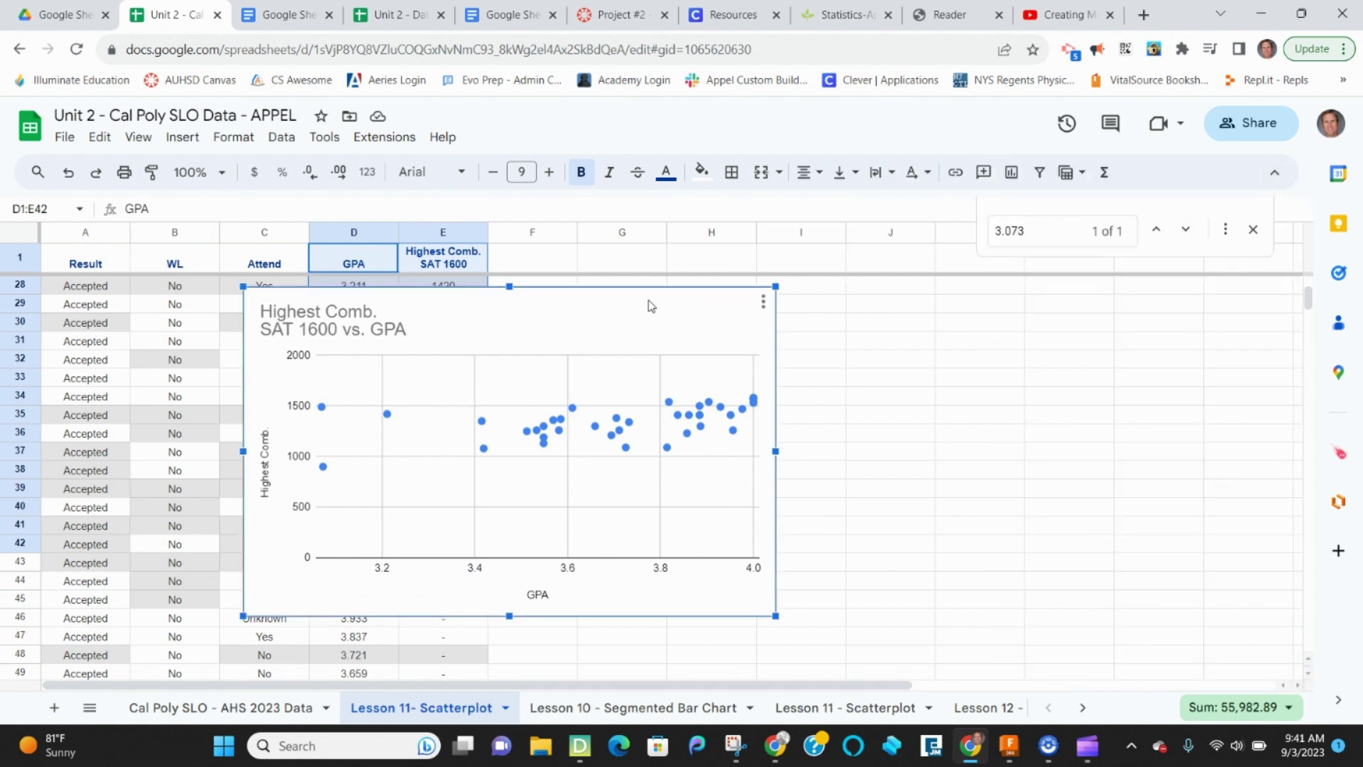
- Drag the scatter chart over columns F–K beside the data, then reselect it
left_click_drag(651, 306, 912, 298)
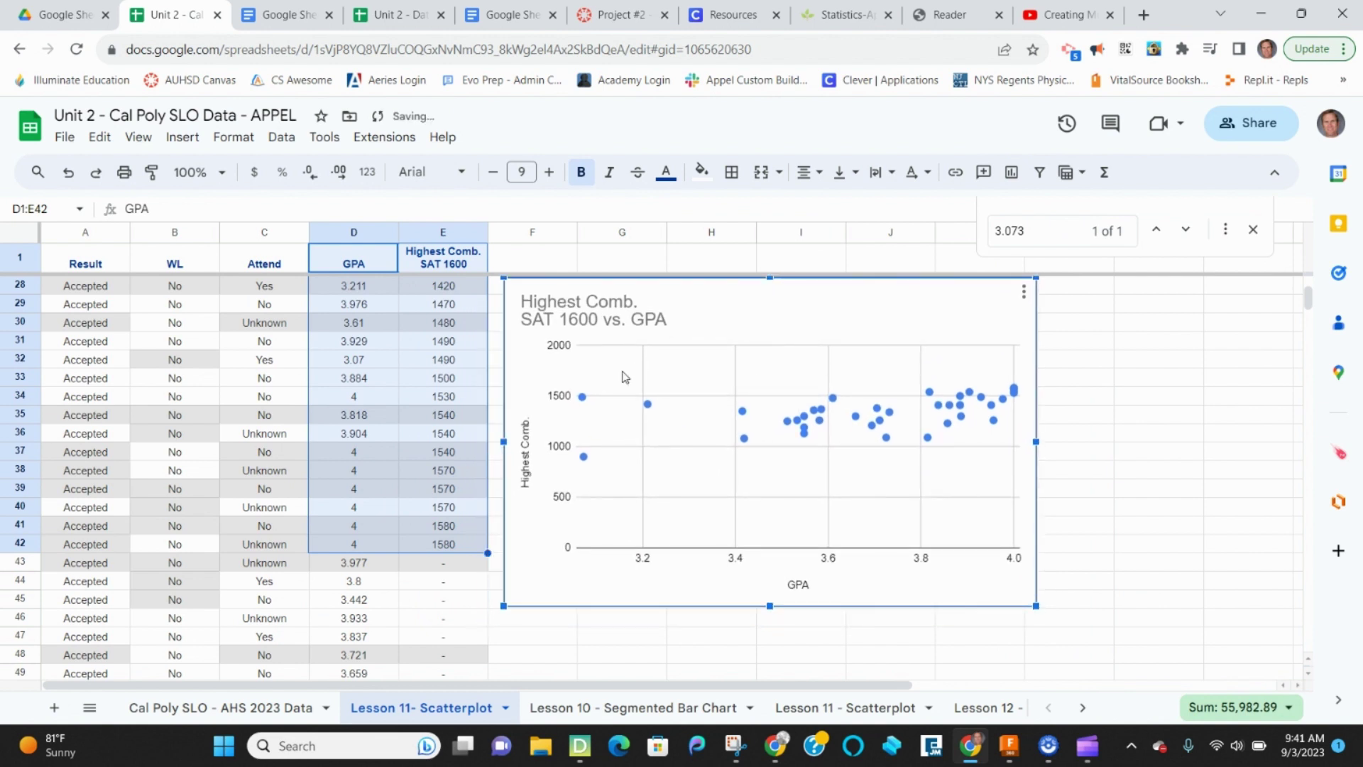
mouse_move(647, 406)
left_click(440, 286)
left_click(377, 286, "shift")
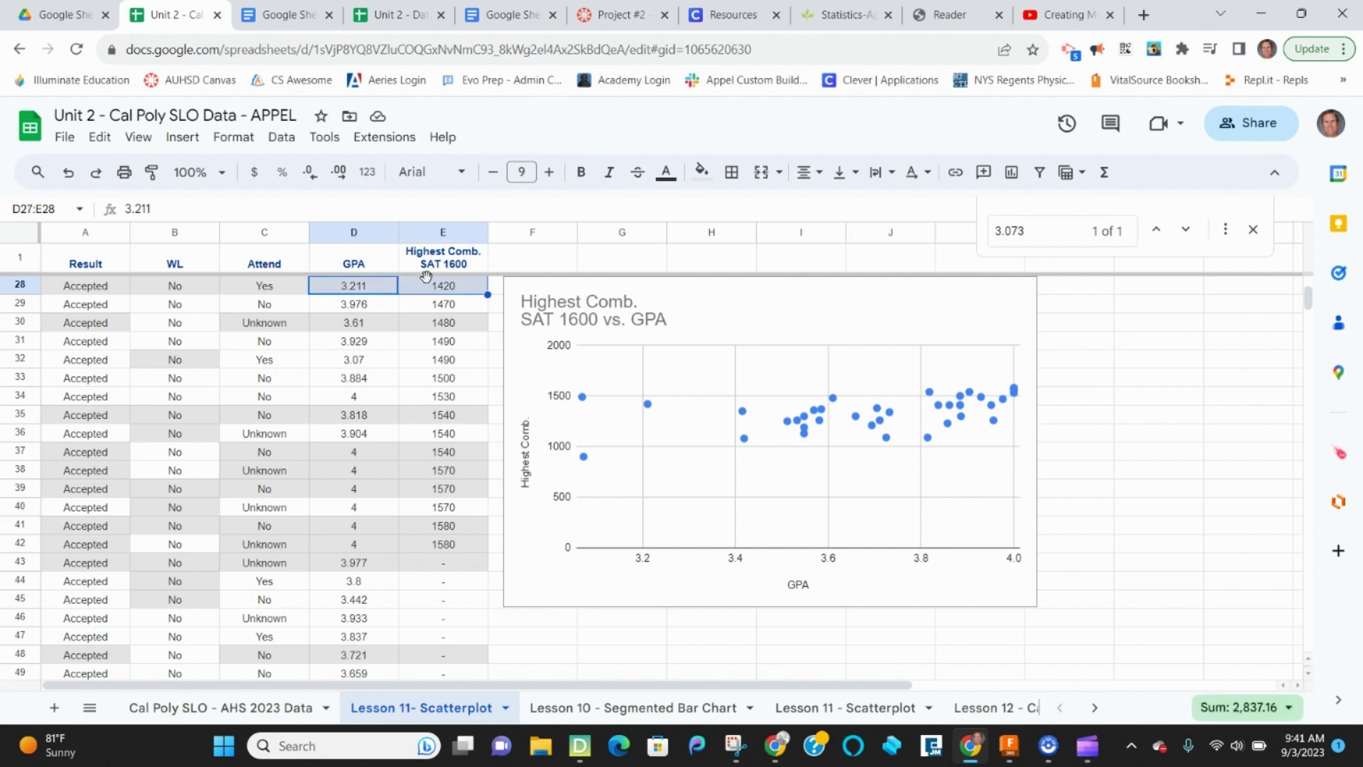
left_click(880, 300)
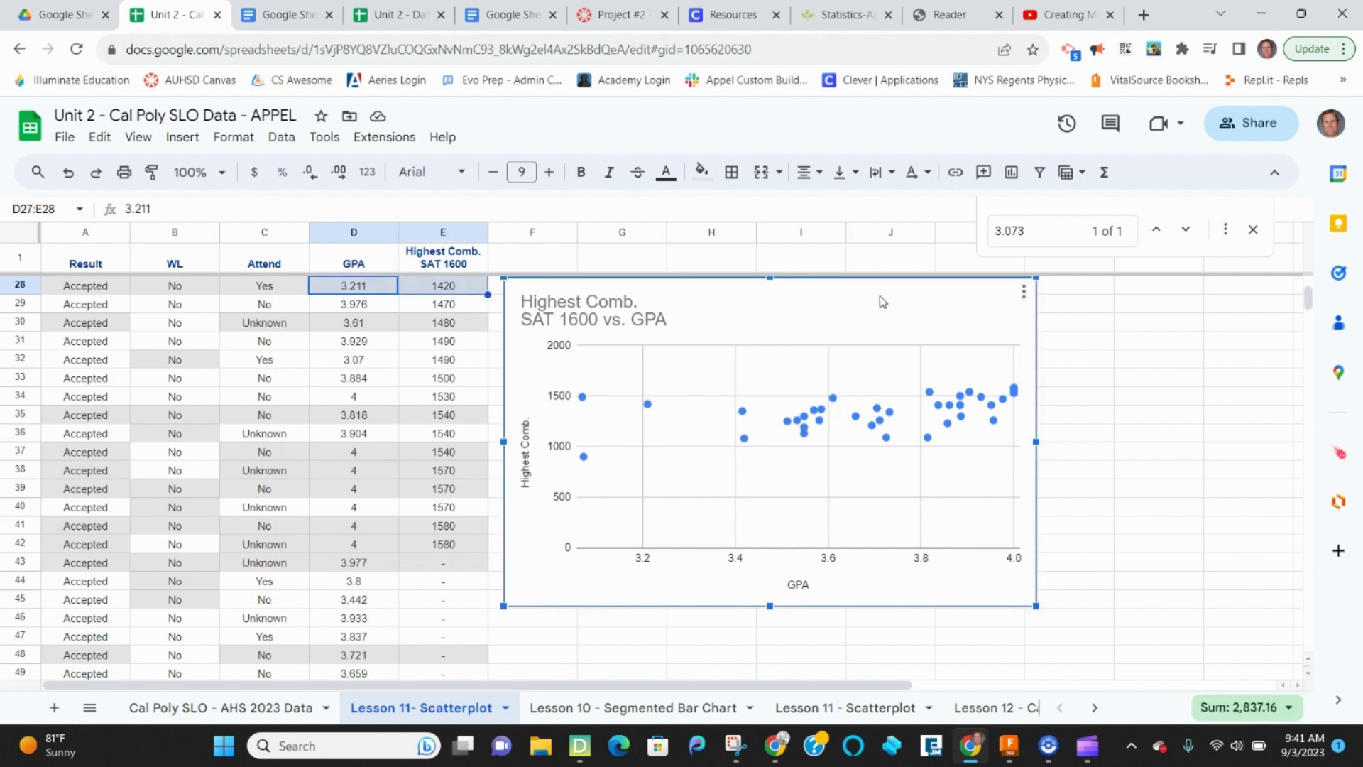
- In the chart editor, add the Denied SAT scores E63:E79 as a new series
left_click(1023, 294)
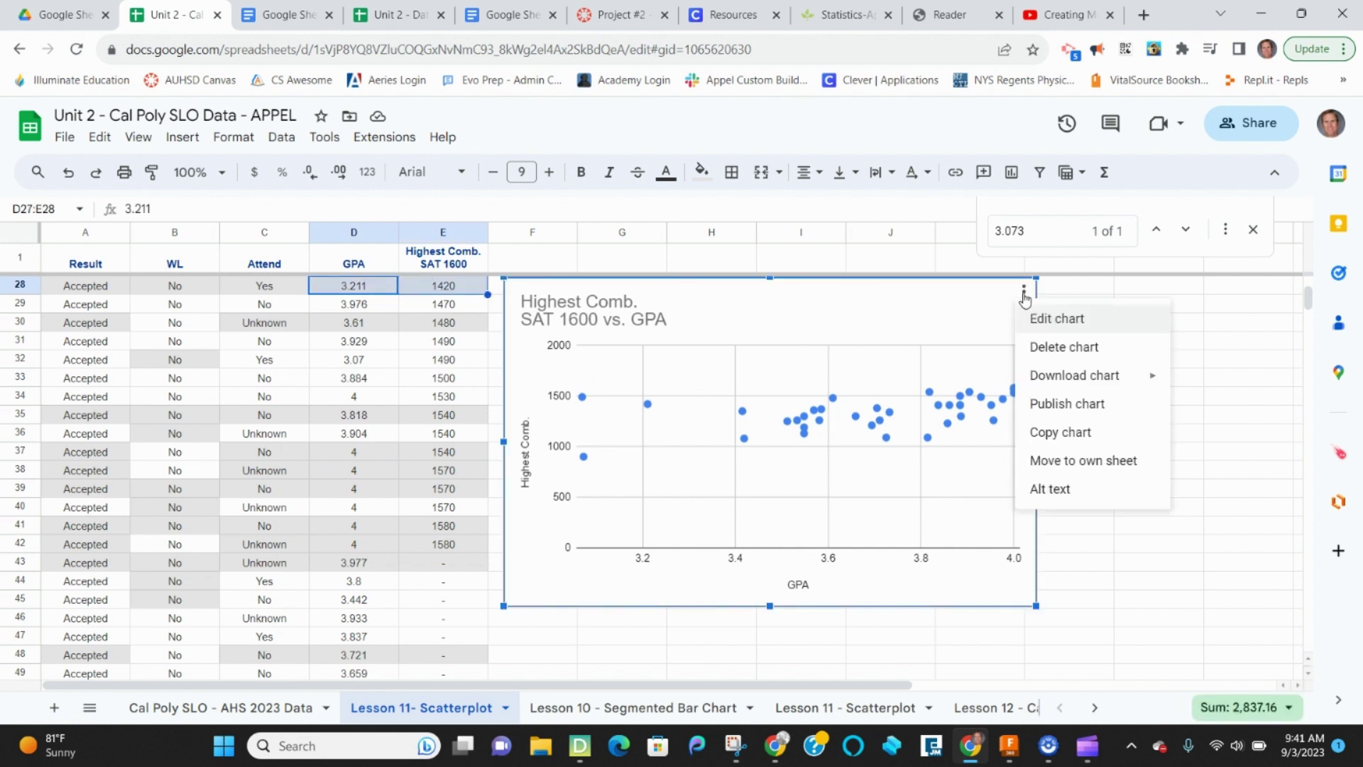
left_click(1041, 318)
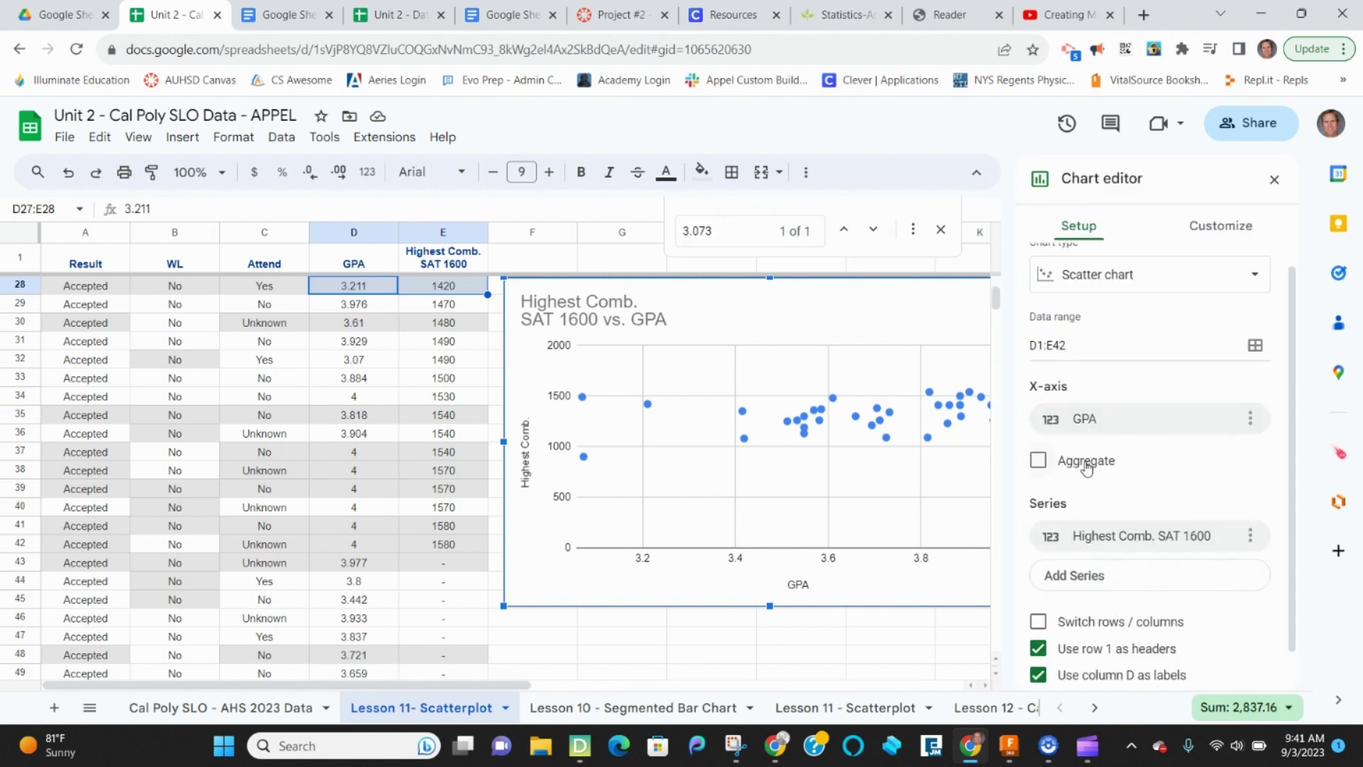
scroll(1102, 480, "down", 1)
left_click(1089, 539)
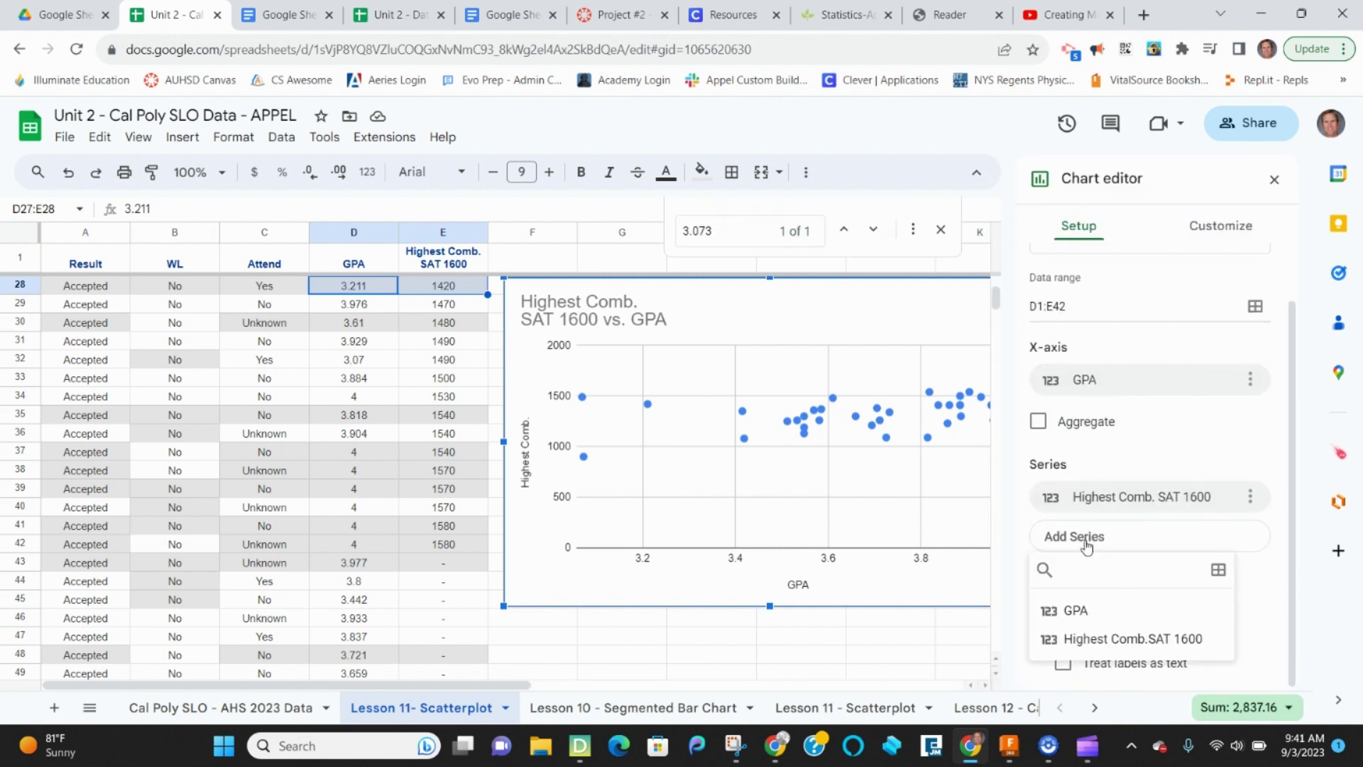
left_click(1218, 570)
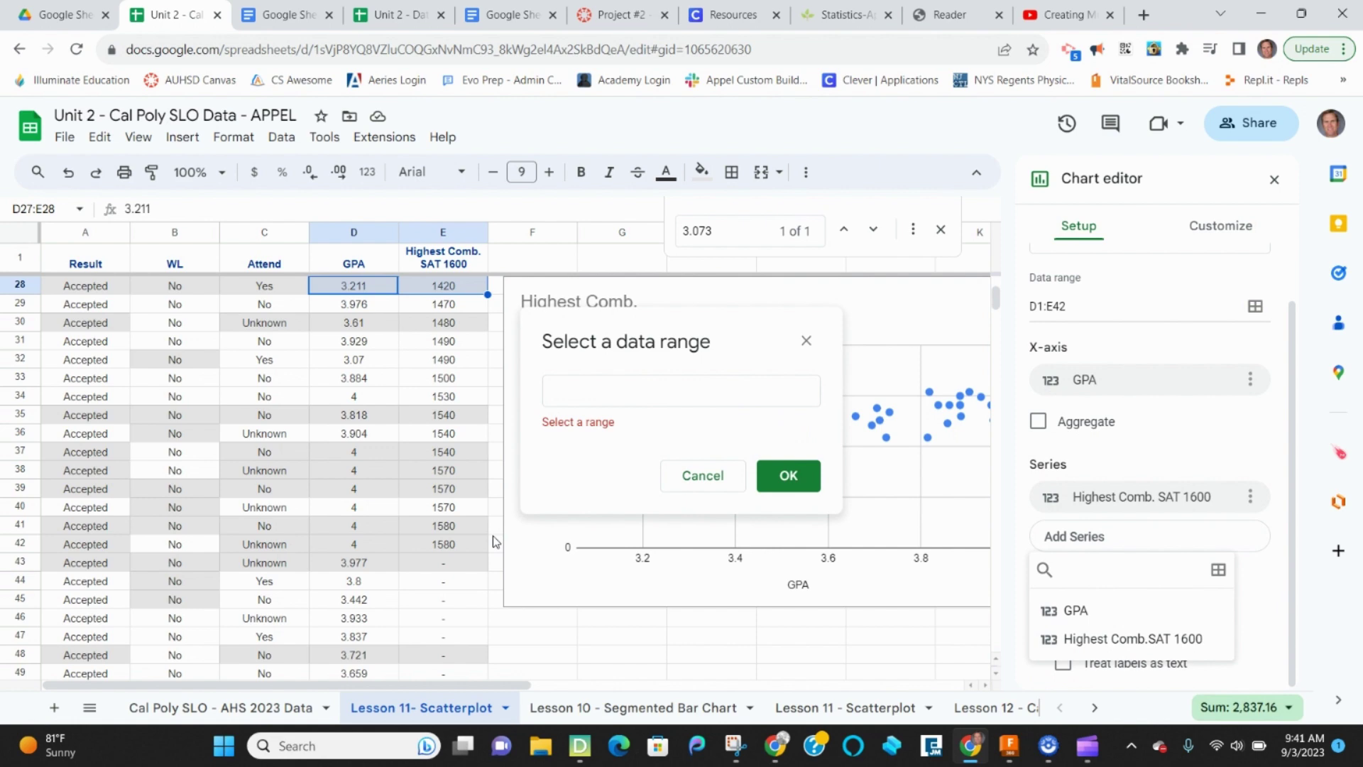
scroll(495, 542, "down", 10)
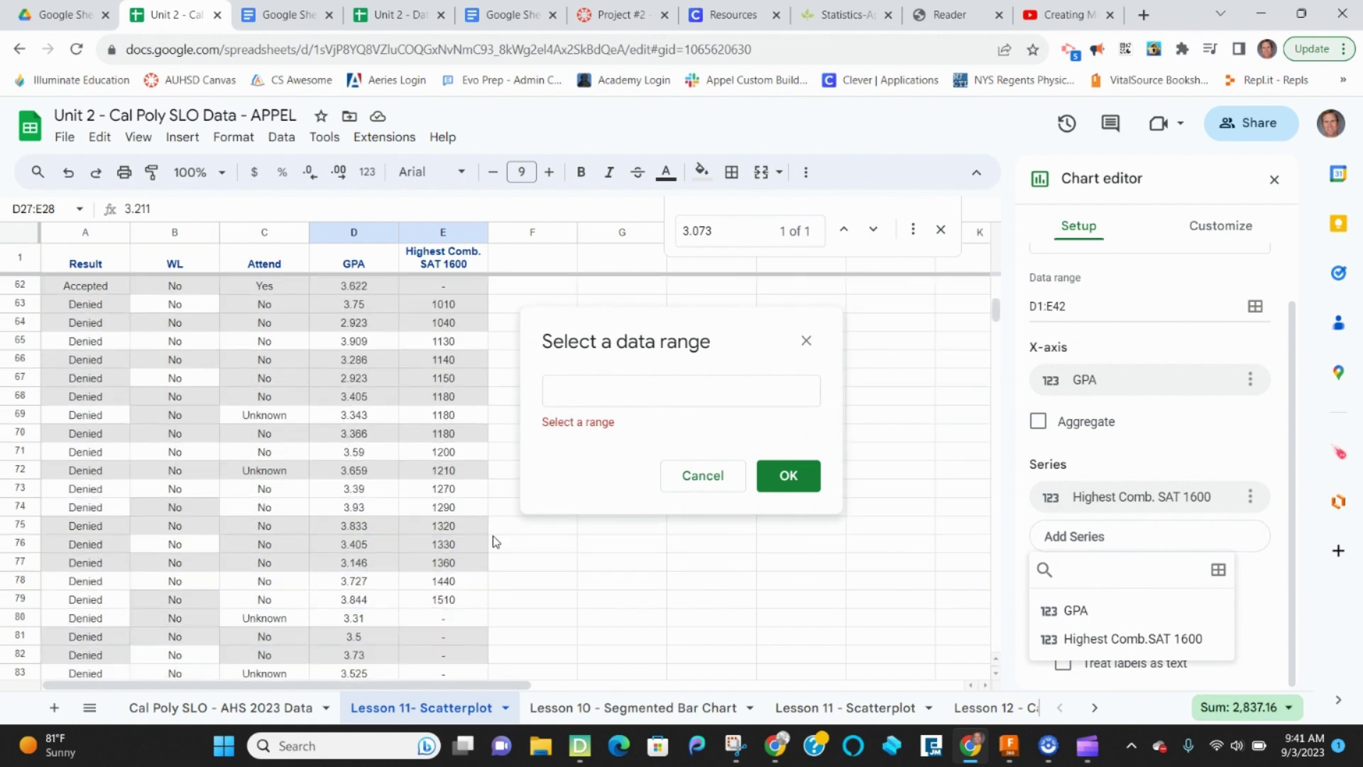
left_click_drag(362, 307, 434, 604)
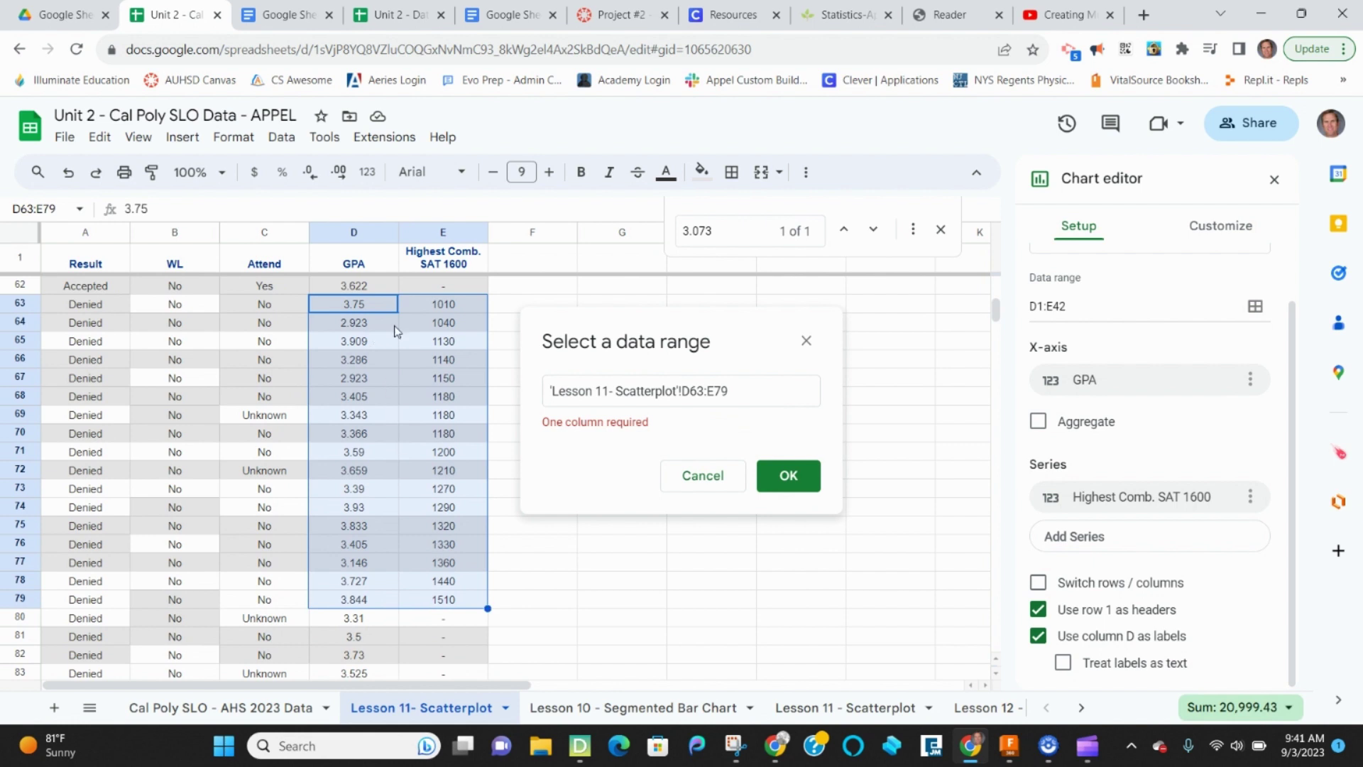
left_click(442, 305)
left_click_drag(429, 307, 428, 602)
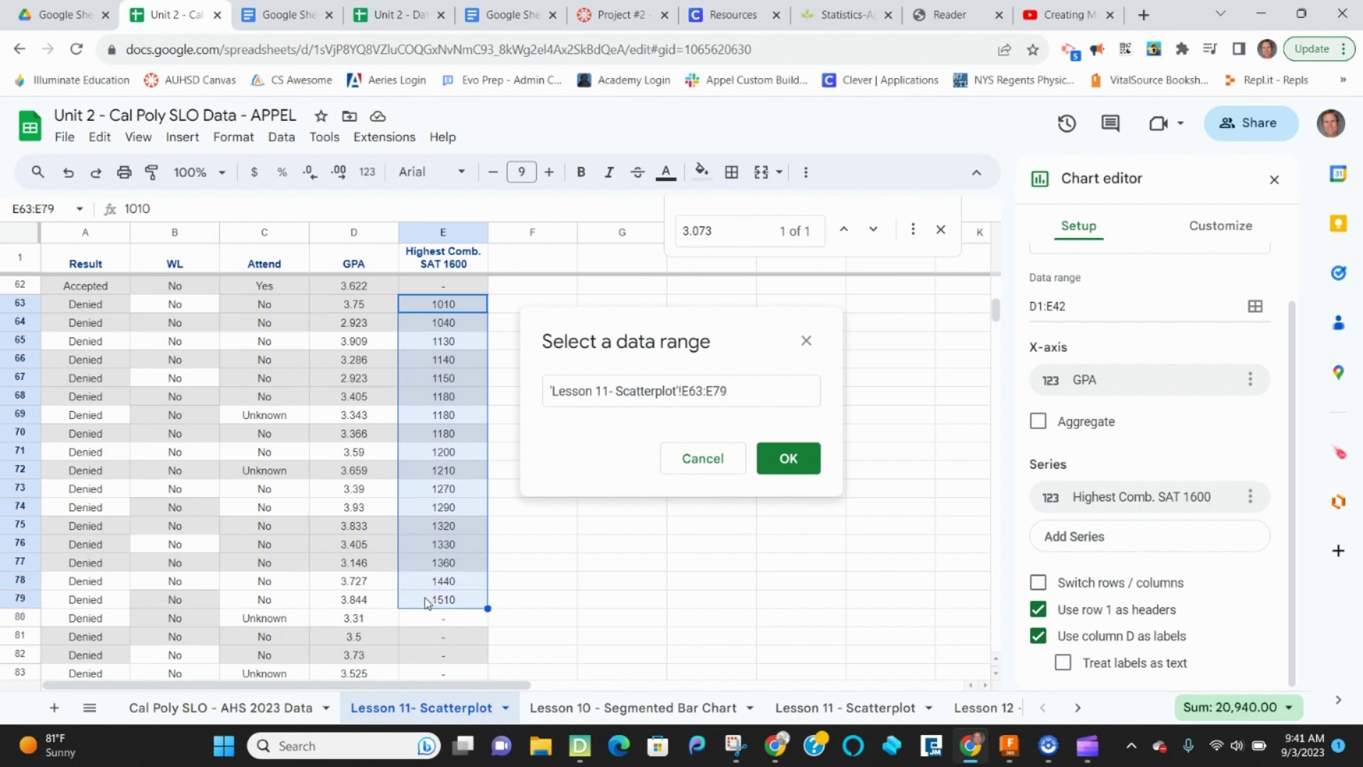
left_click(787, 460)
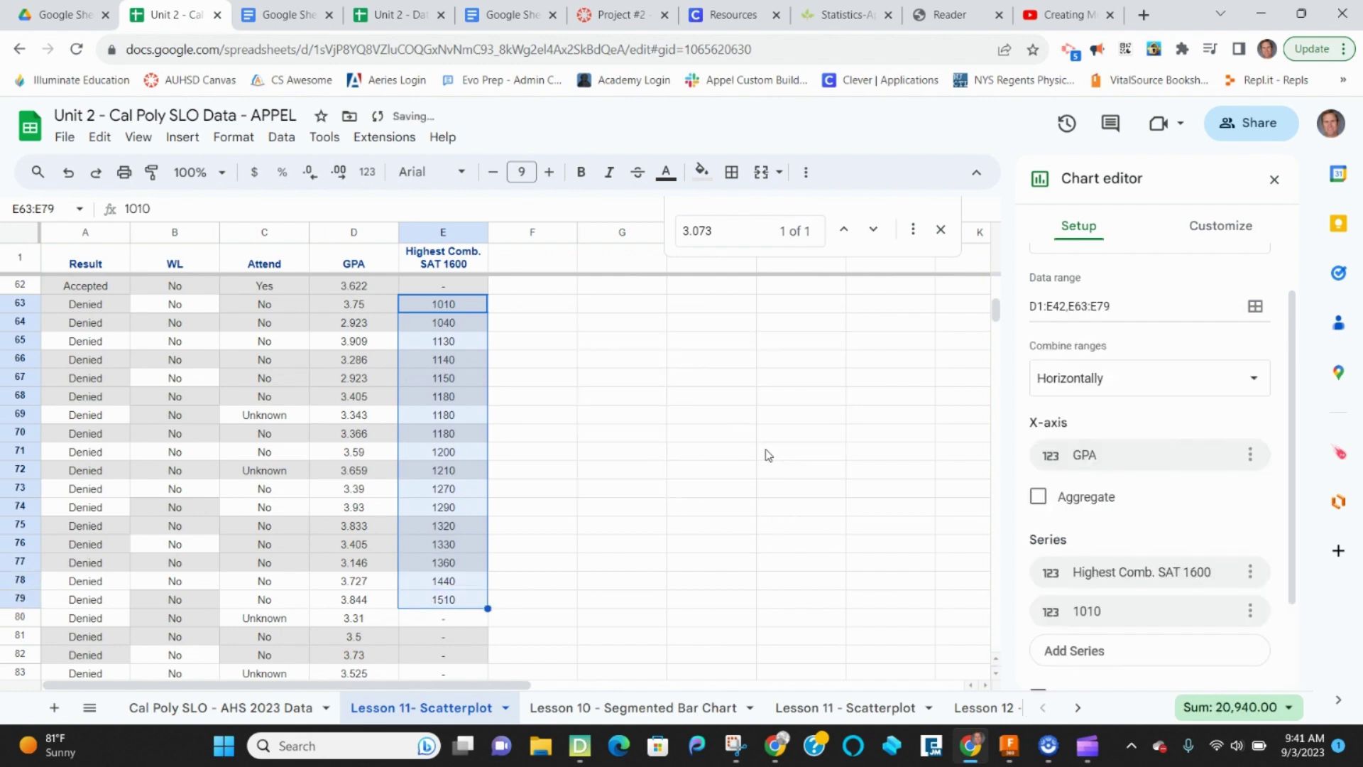
- Close the chart editor and reselect the updated scatter chart
scroll(761, 443, "up", 10)
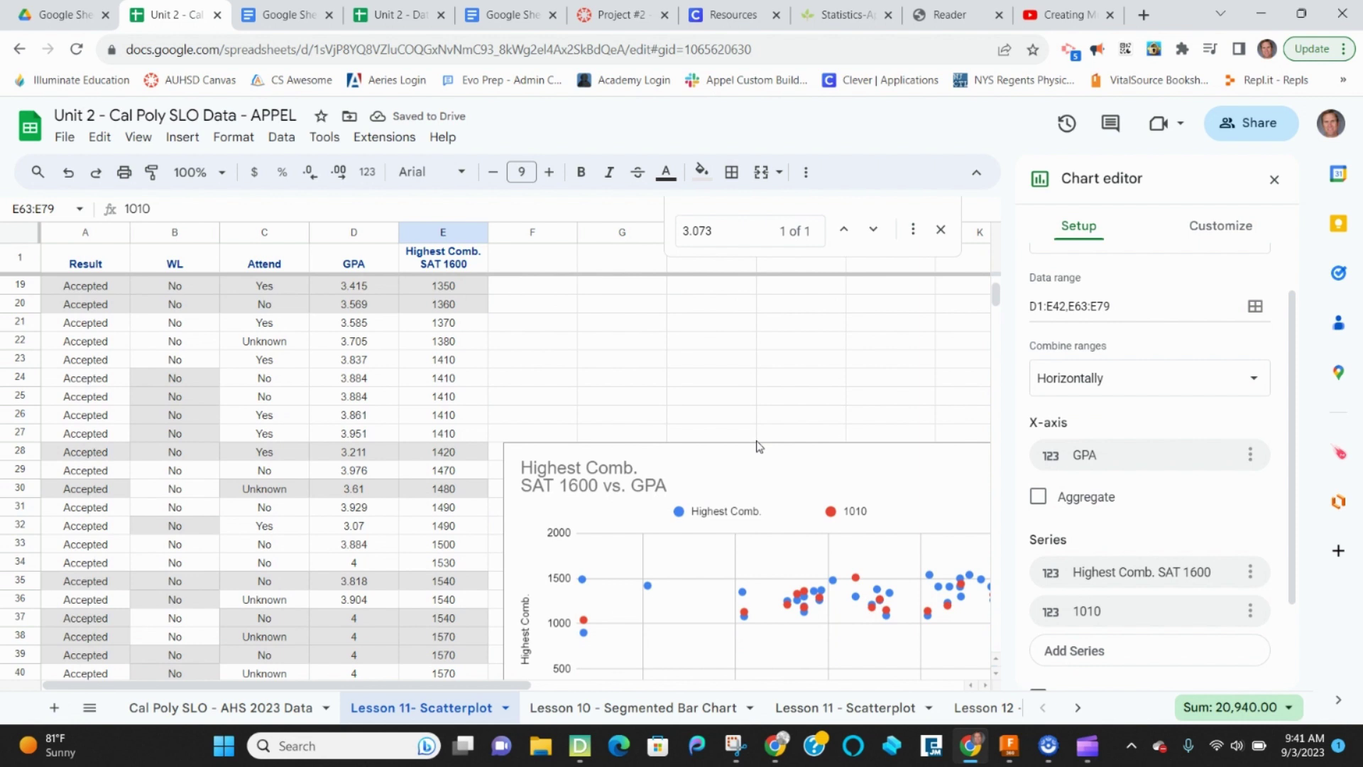
left_click(1275, 179)
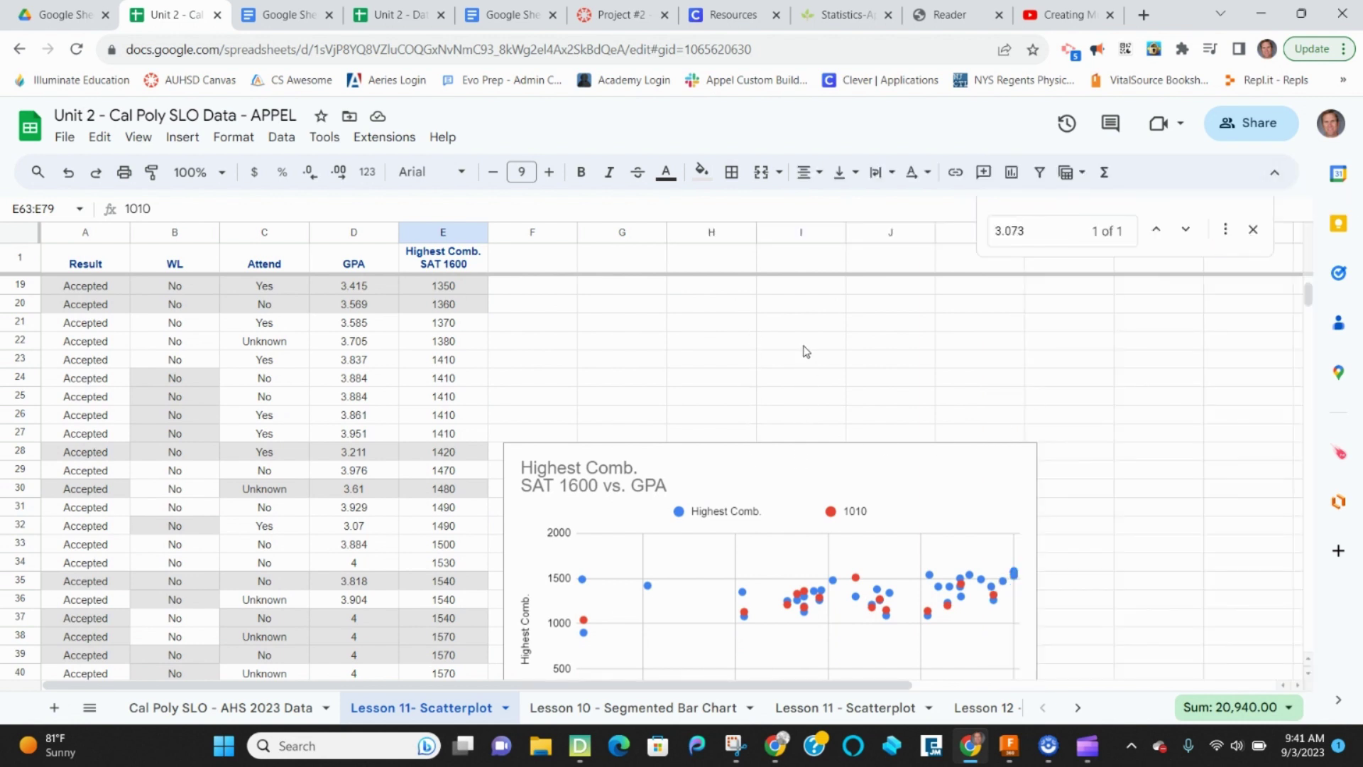
left_click(751, 465)
scroll(749, 465, "down", 2)
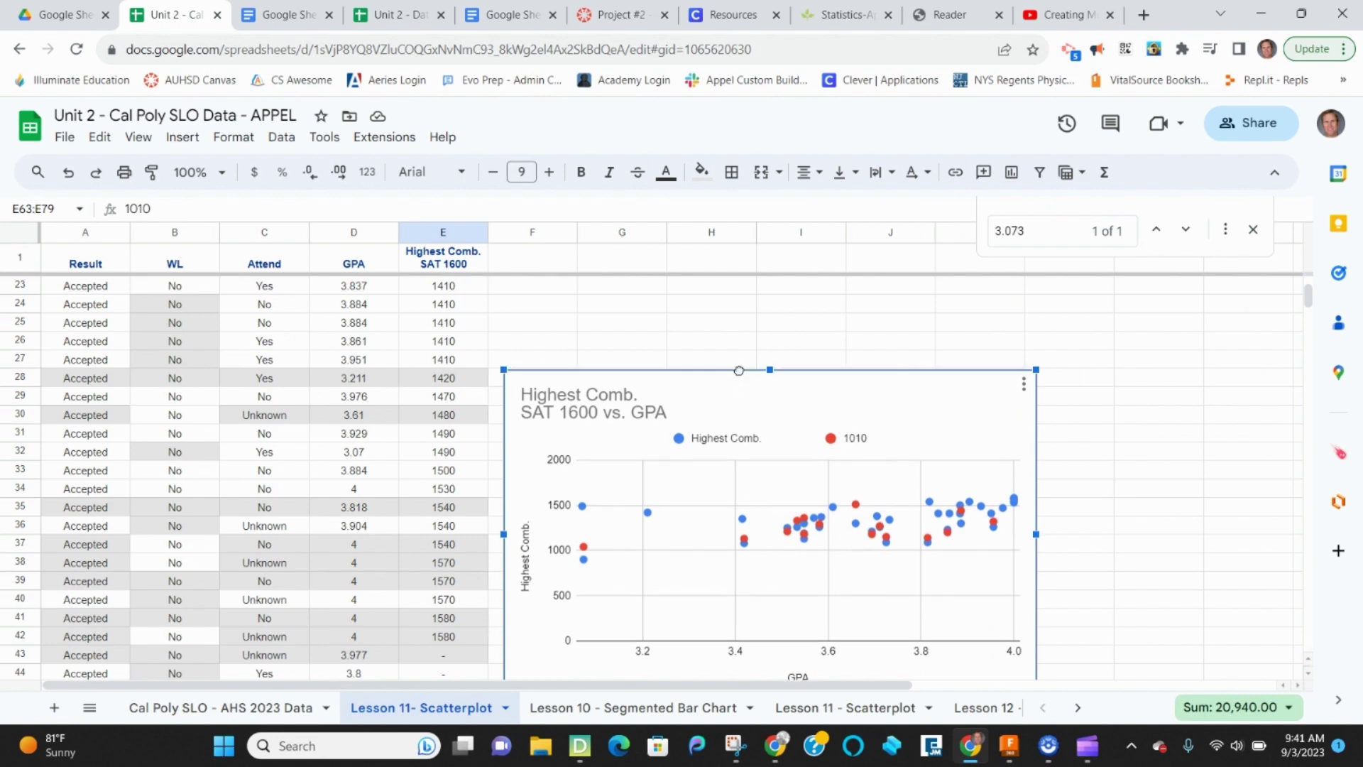
- Drag the scatter chart up beside the top rows of data
scroll(744, 302, "up", 5)
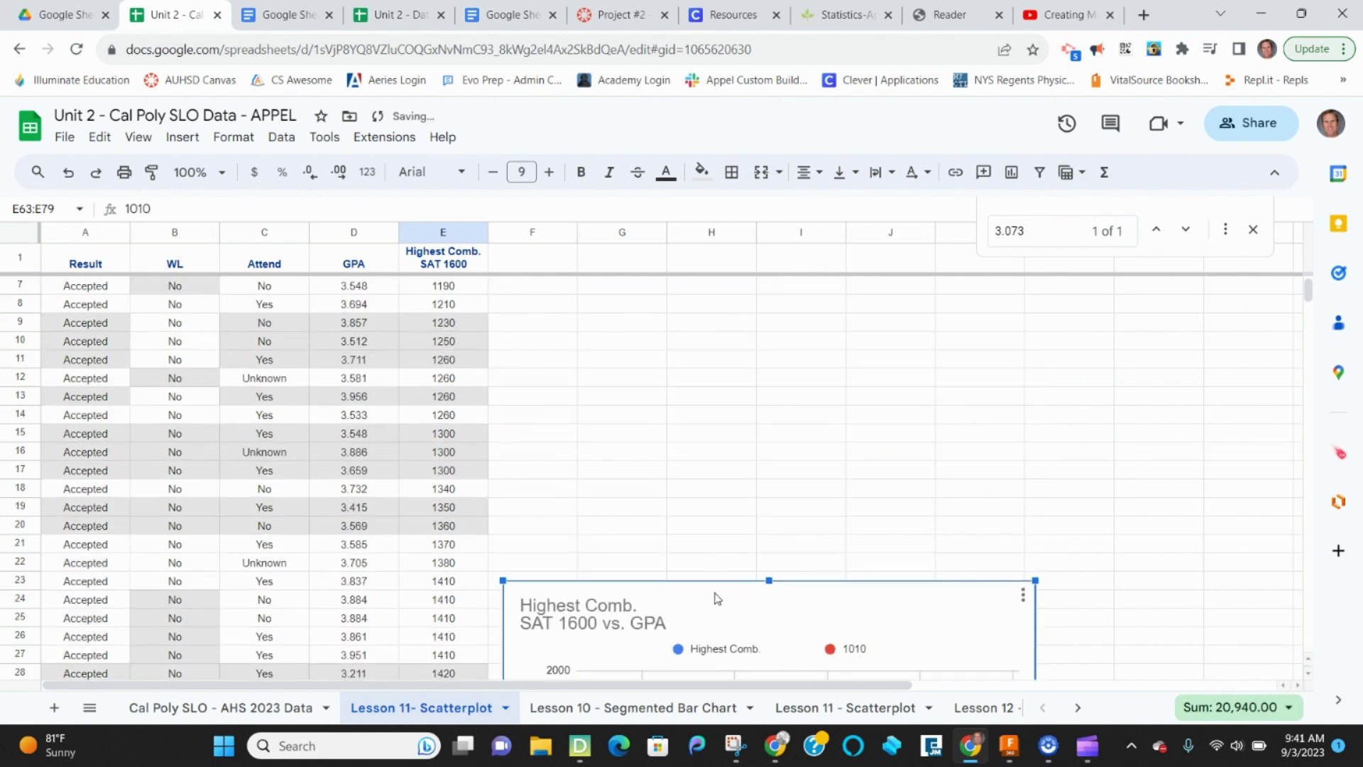
scroll(717, 598, "up", 2)
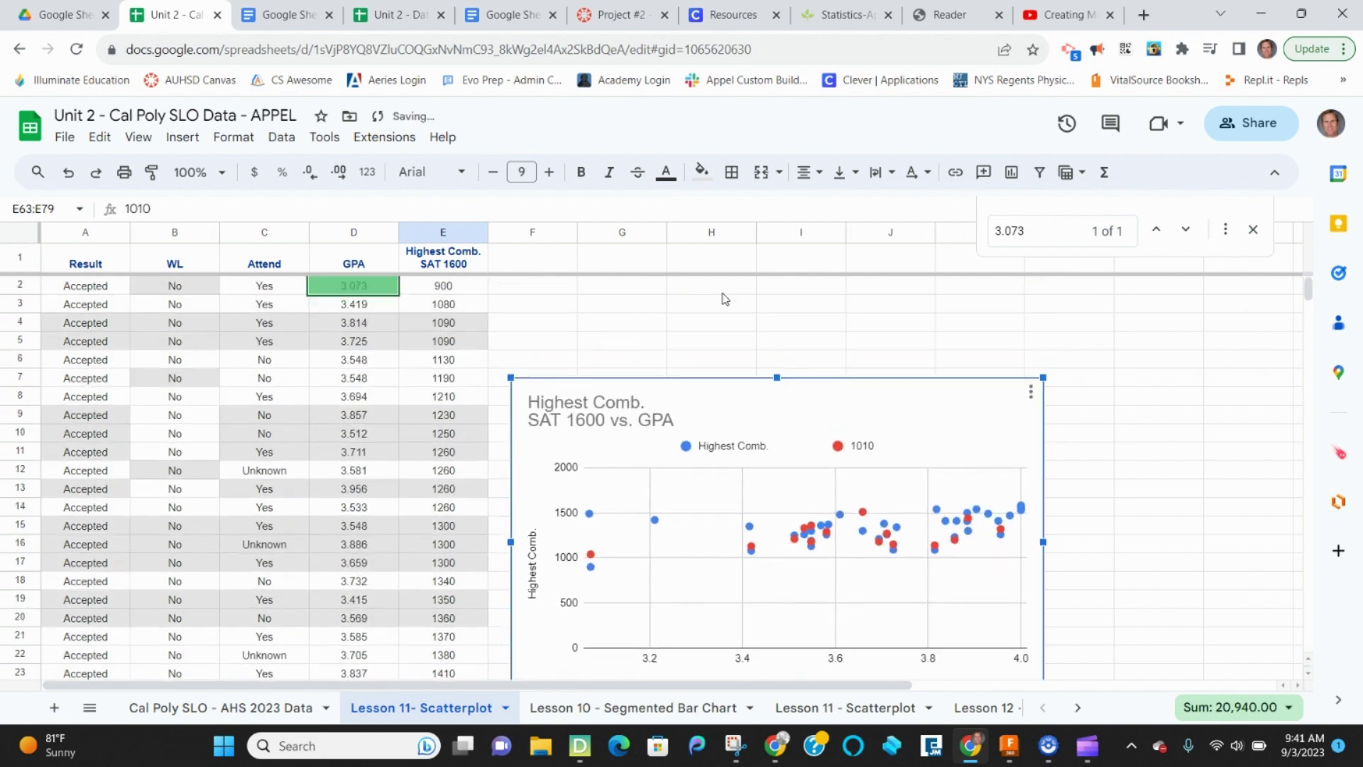
left_click_drag(724, 396, 731, 292)
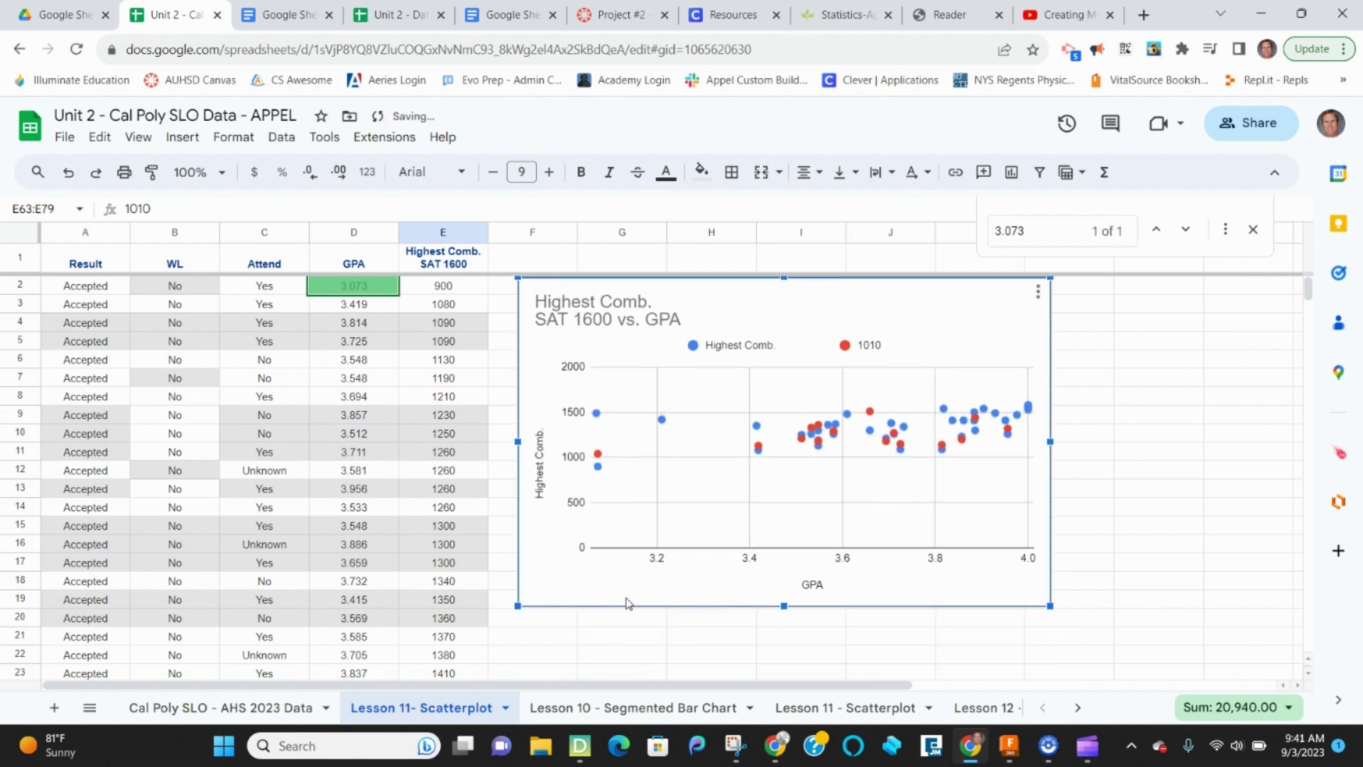
mouse_move(598, 460)
left_click(1051, 228)
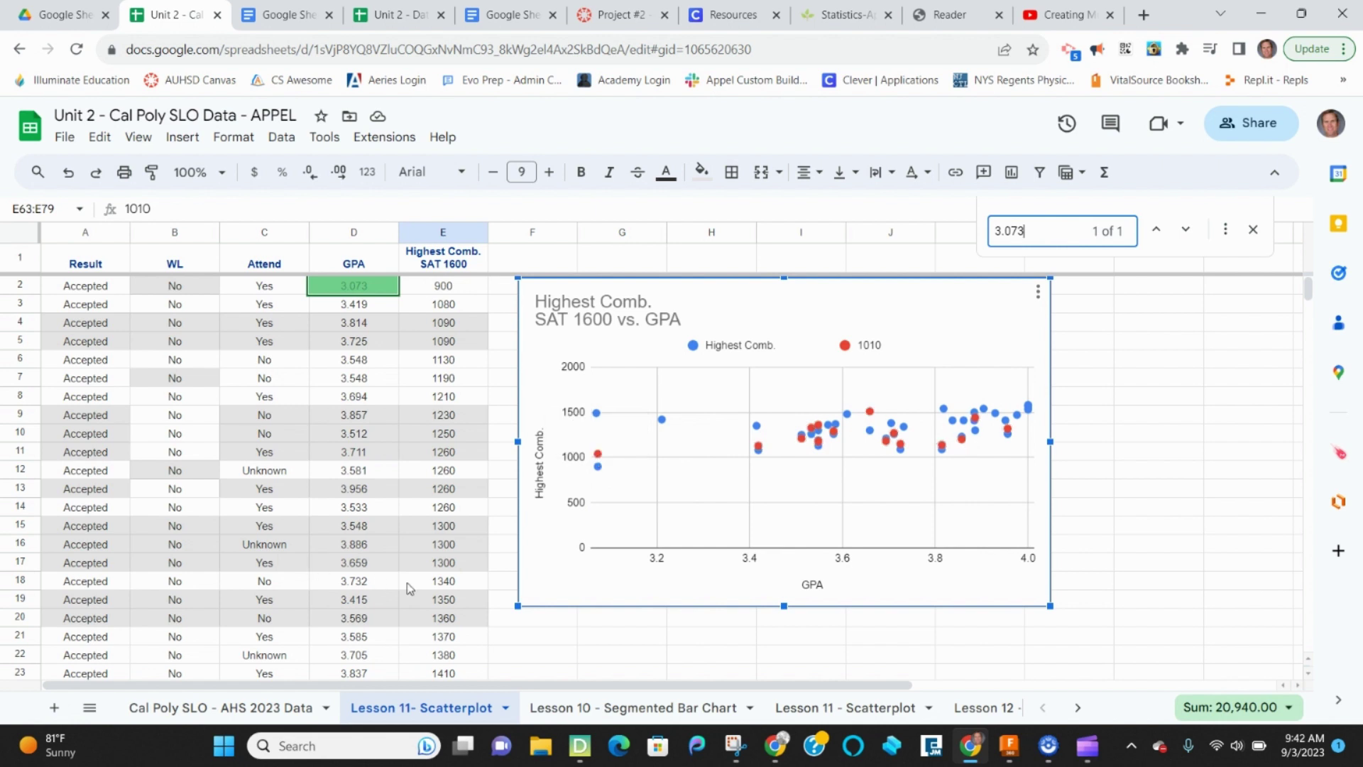
- Check the first Denied row (GPA 3.75 in D63), then delete the scatter chart
scroll(407, 583, "down", 5)
scroll(407, 582, "down", 6)
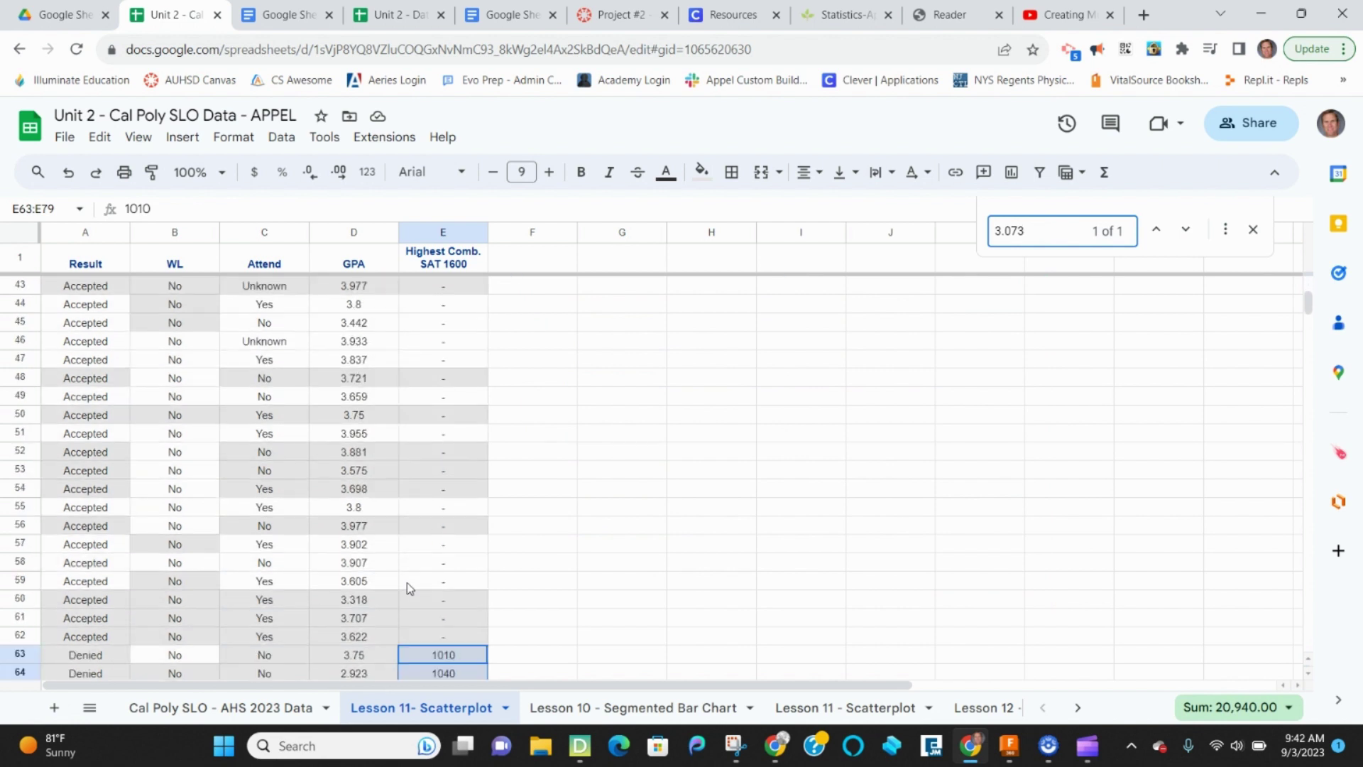
left_click(432, 544)
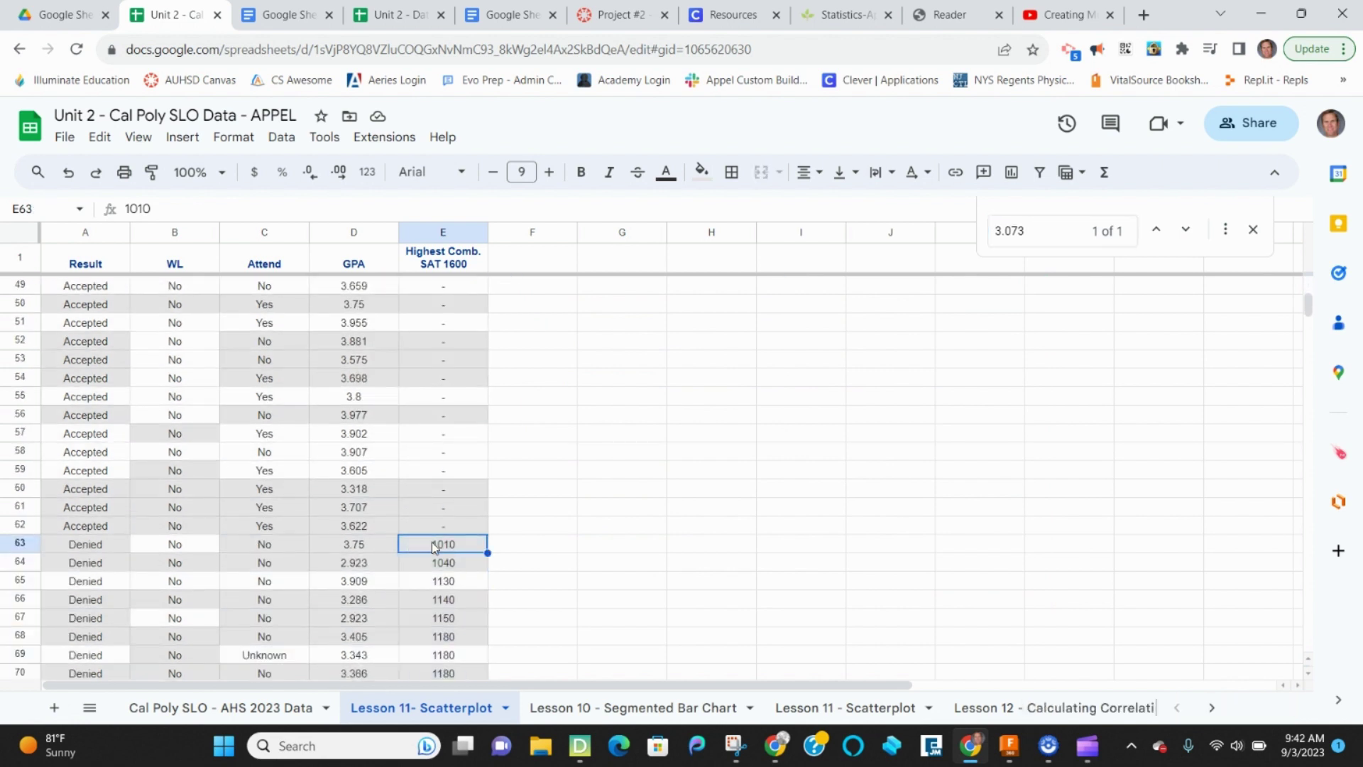
left_click(360, 551)
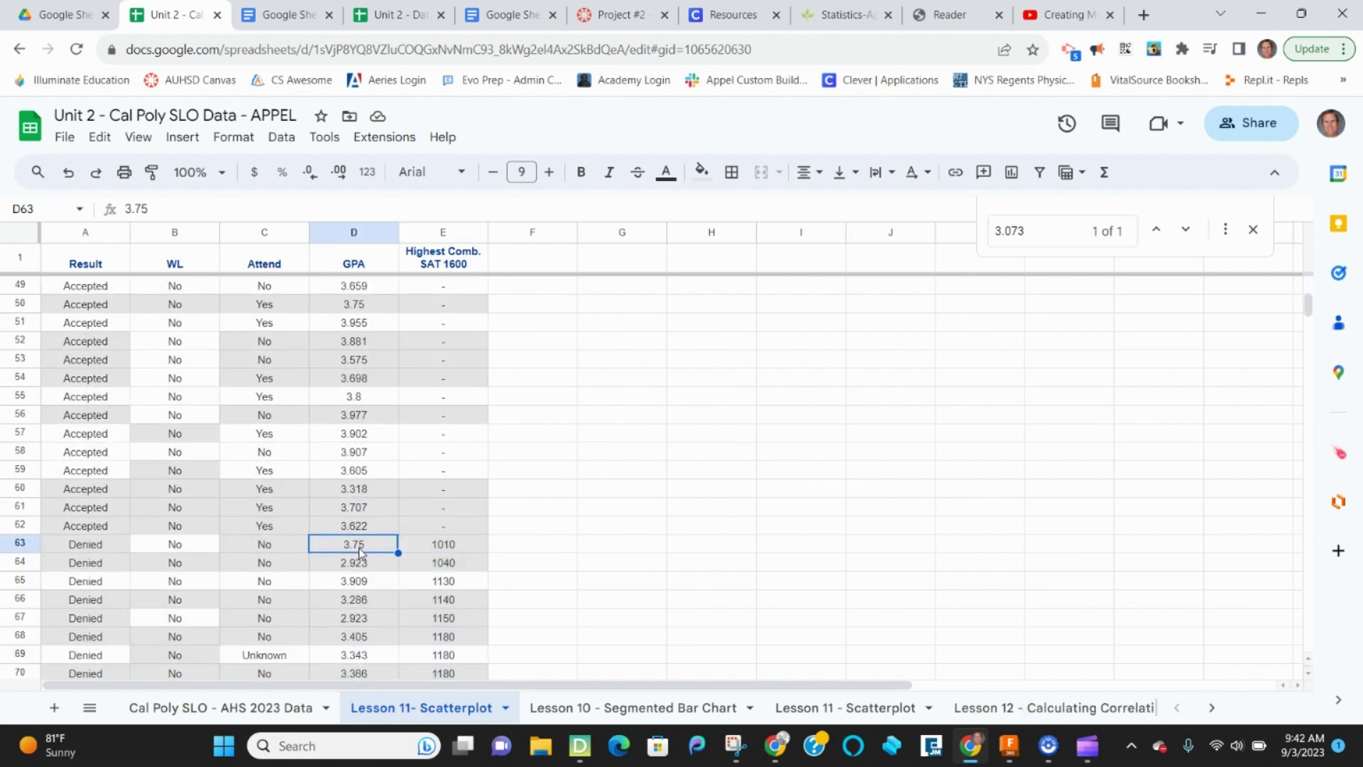
scroll(398, 462, "up", 11)
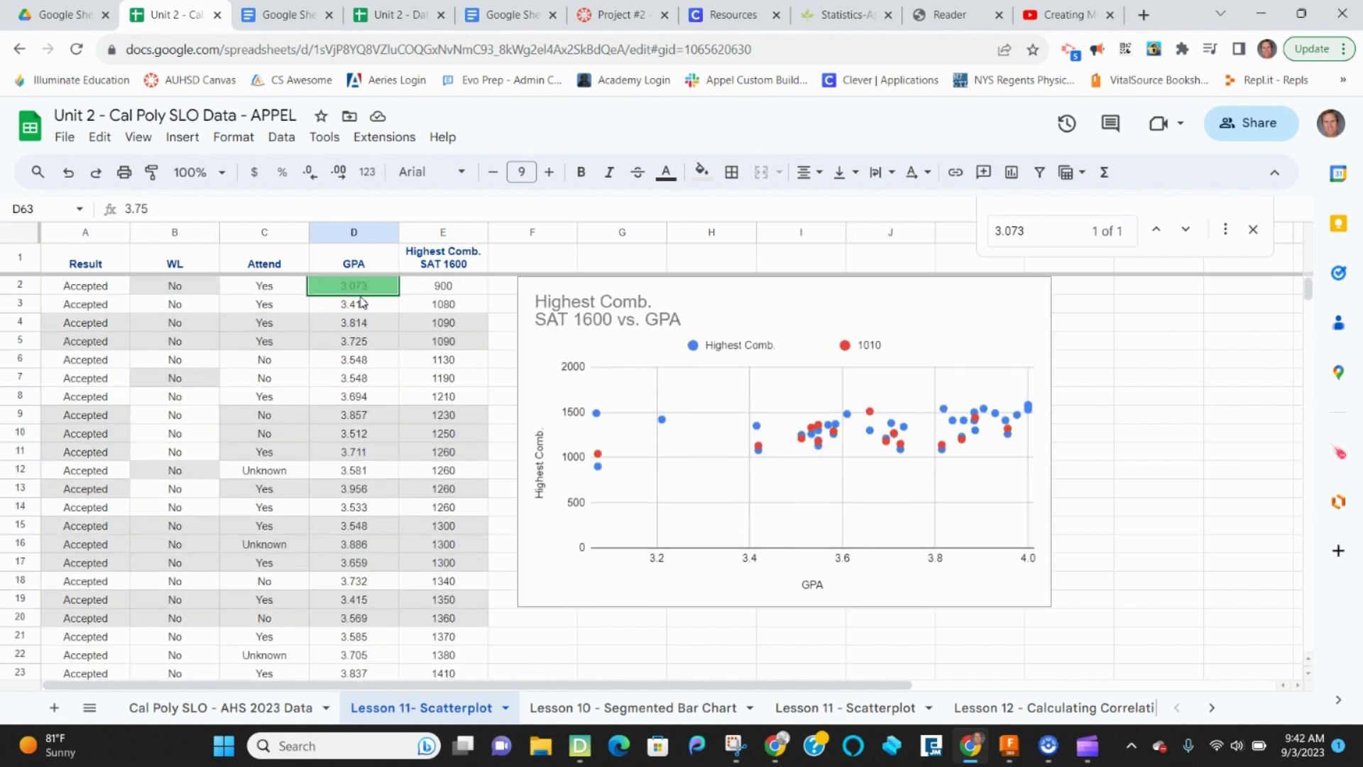
left_click(931, 300)
key("Delete")
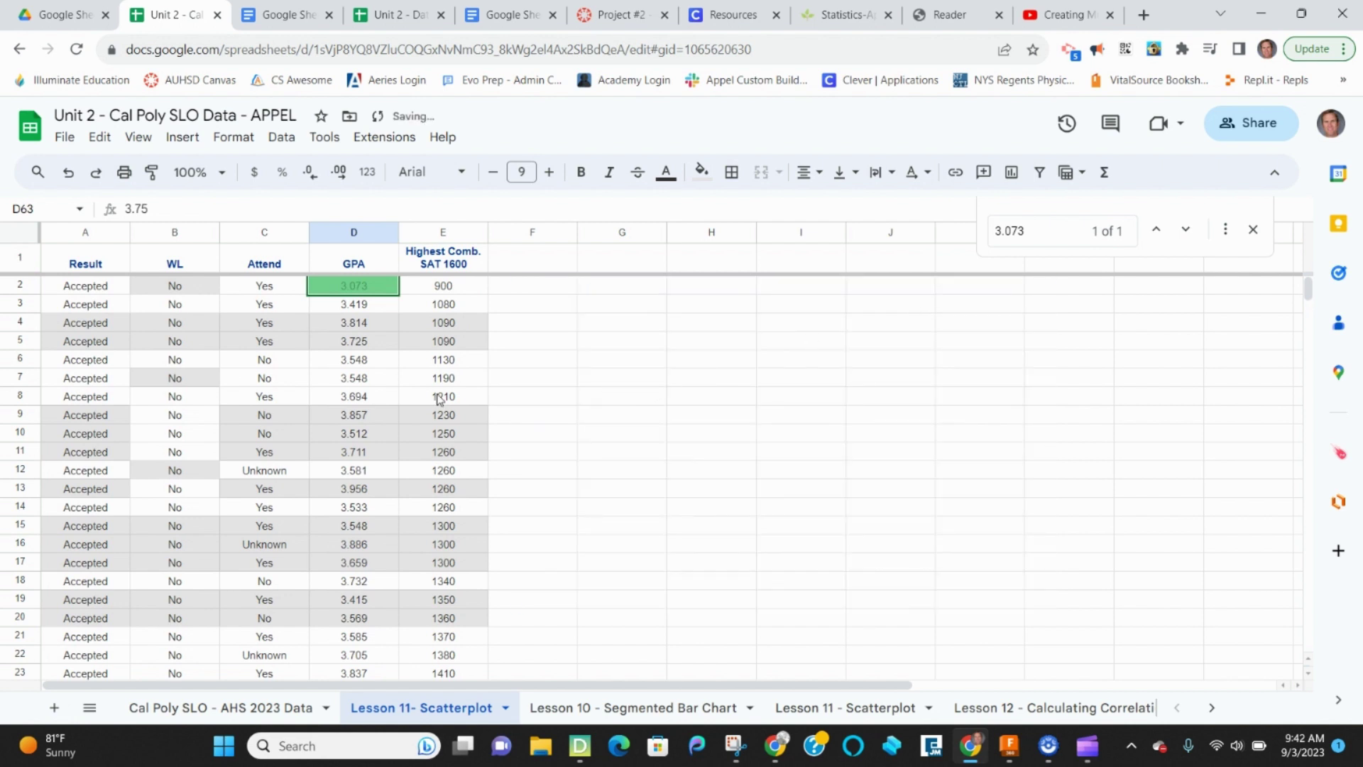
- Create a filter on the header row of columns A–E
left_click_drag(81, 234, 425, 232)
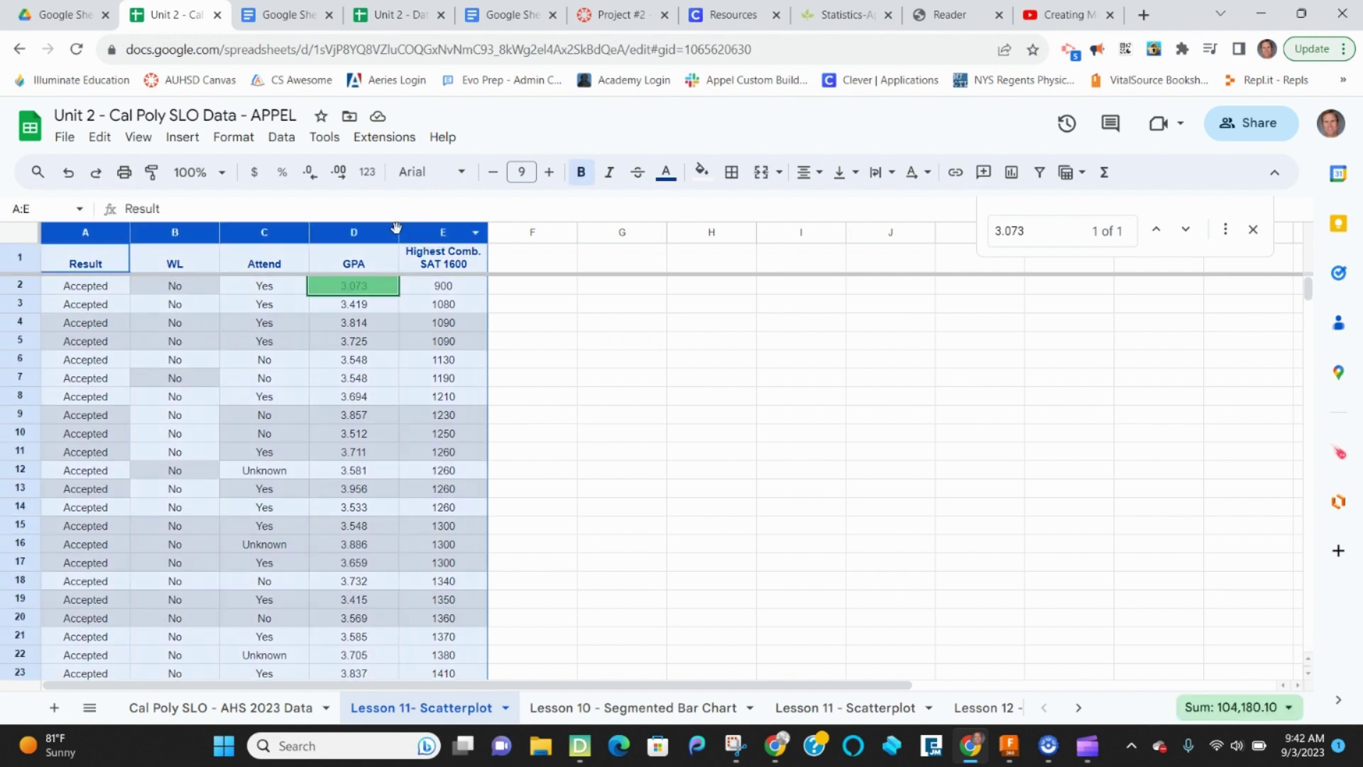
left_click(189, 137)
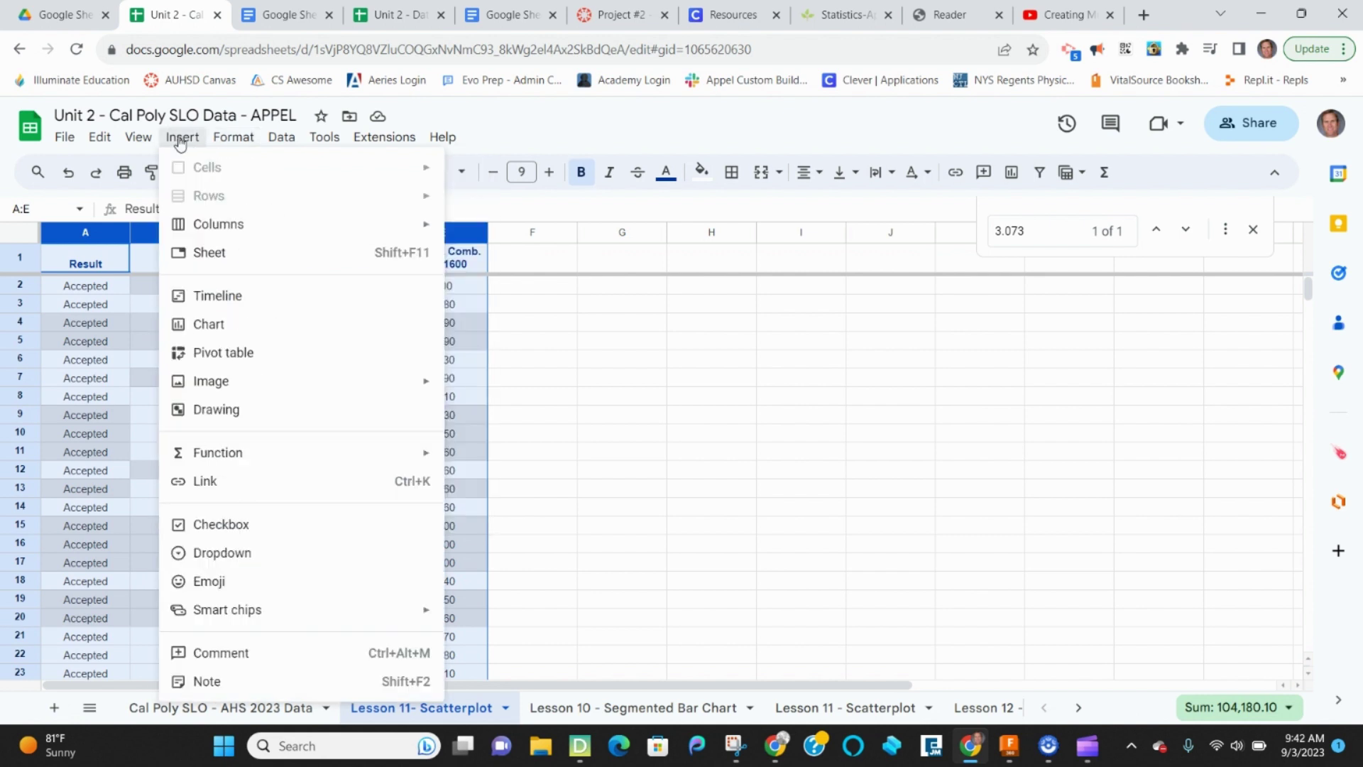
mouse_move(250, 391)
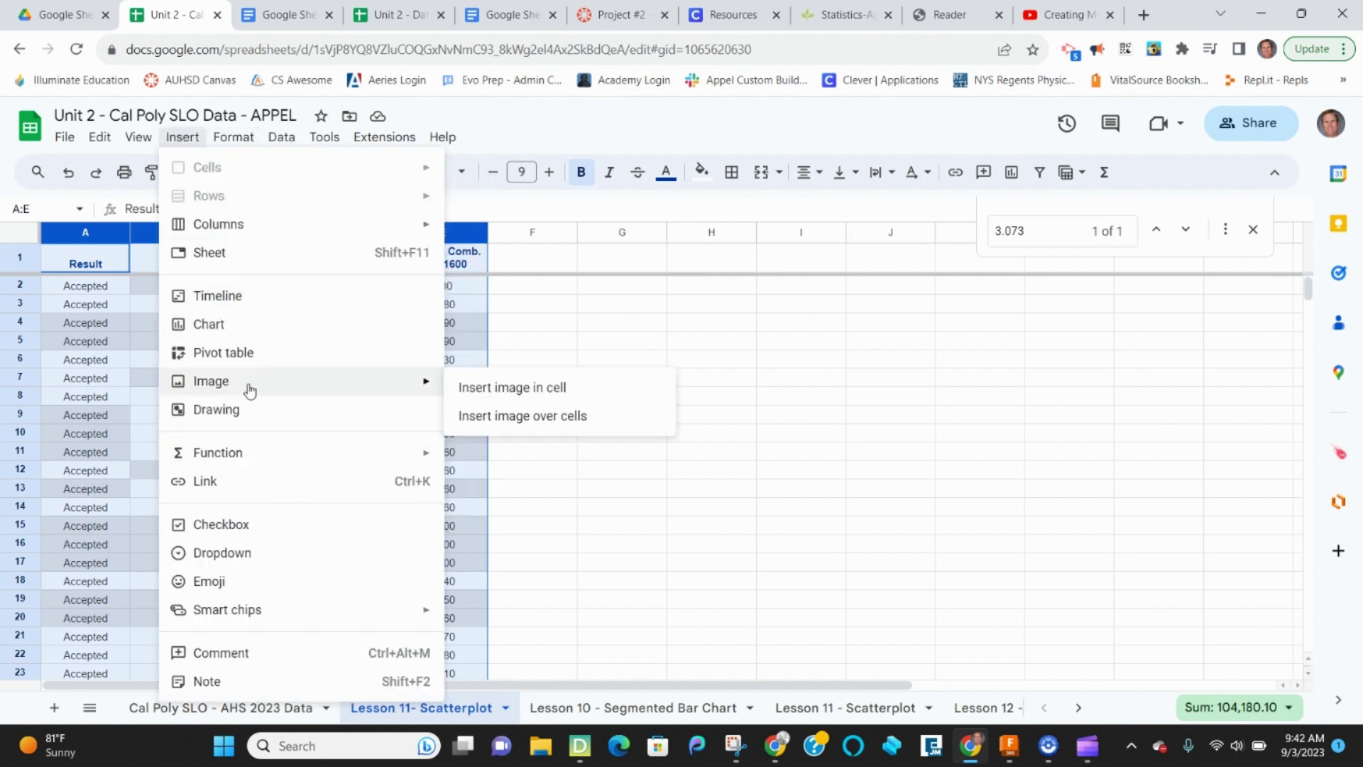
mouse_move(285, 140)
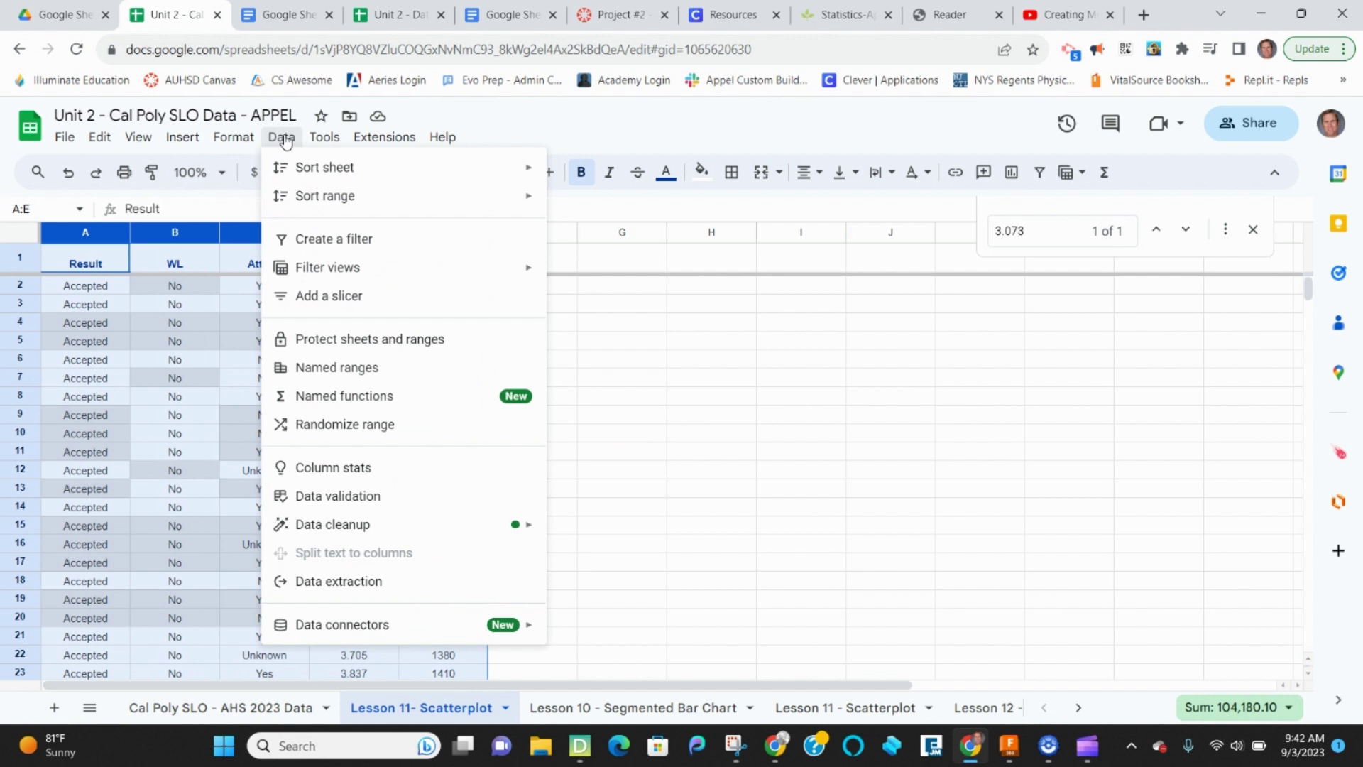
left_click(348, 241)
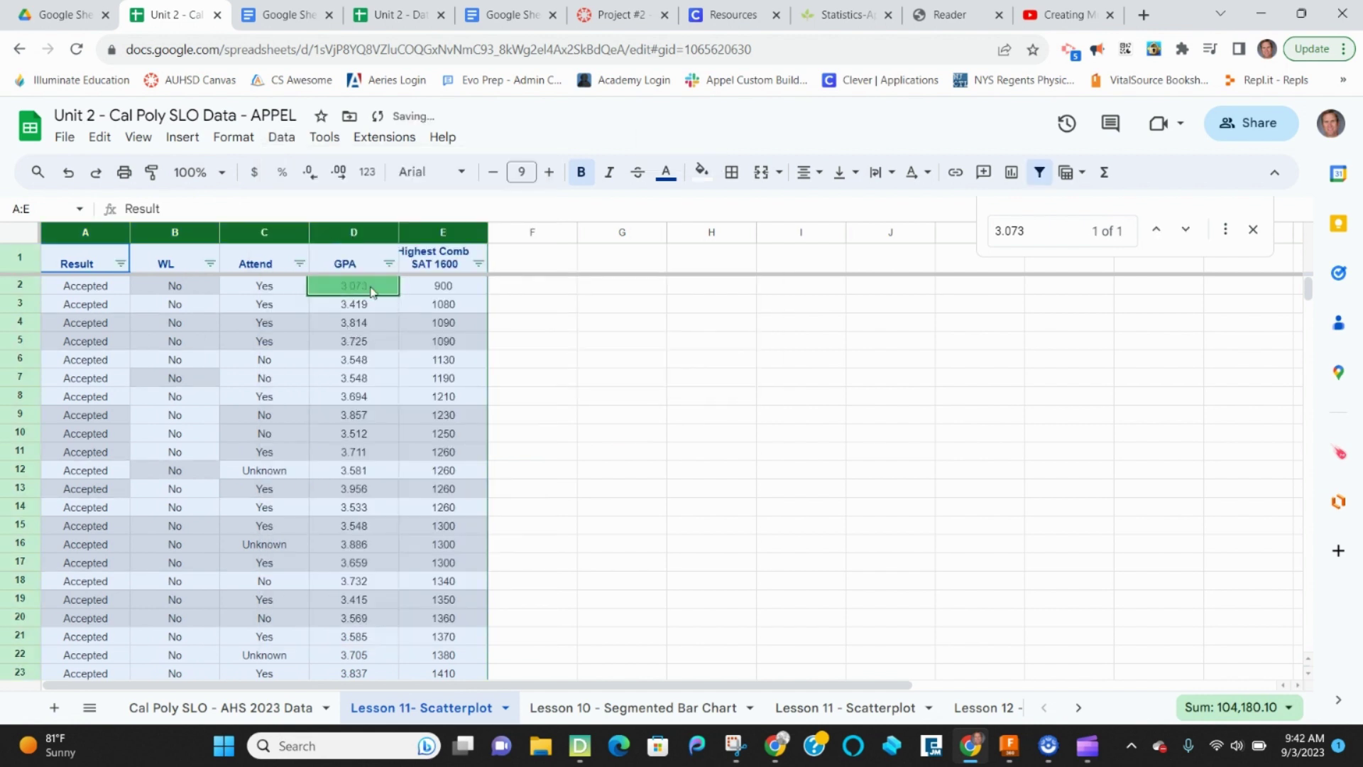
scroll(436, 469, "down", 7)
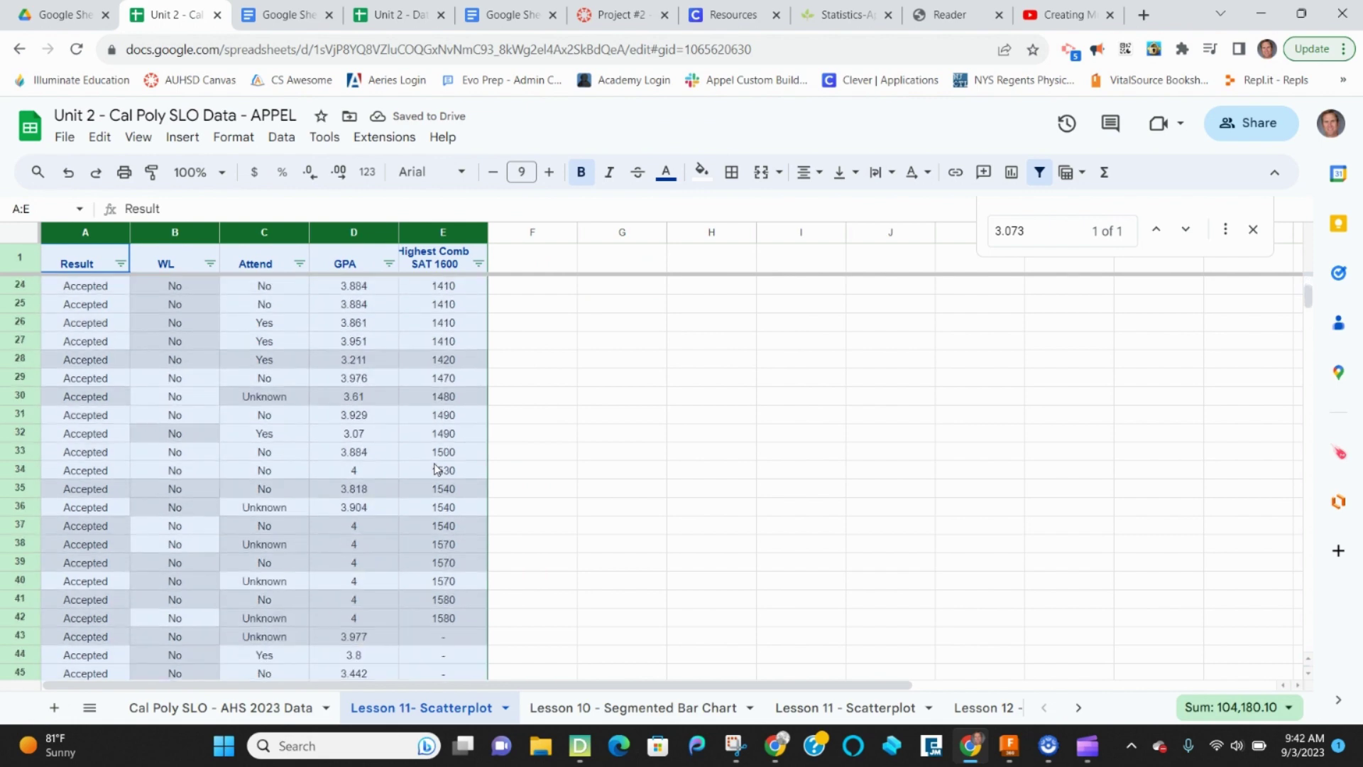
scroll(436, 468, "down", 3)
scroll(437, 468, "up", 10)
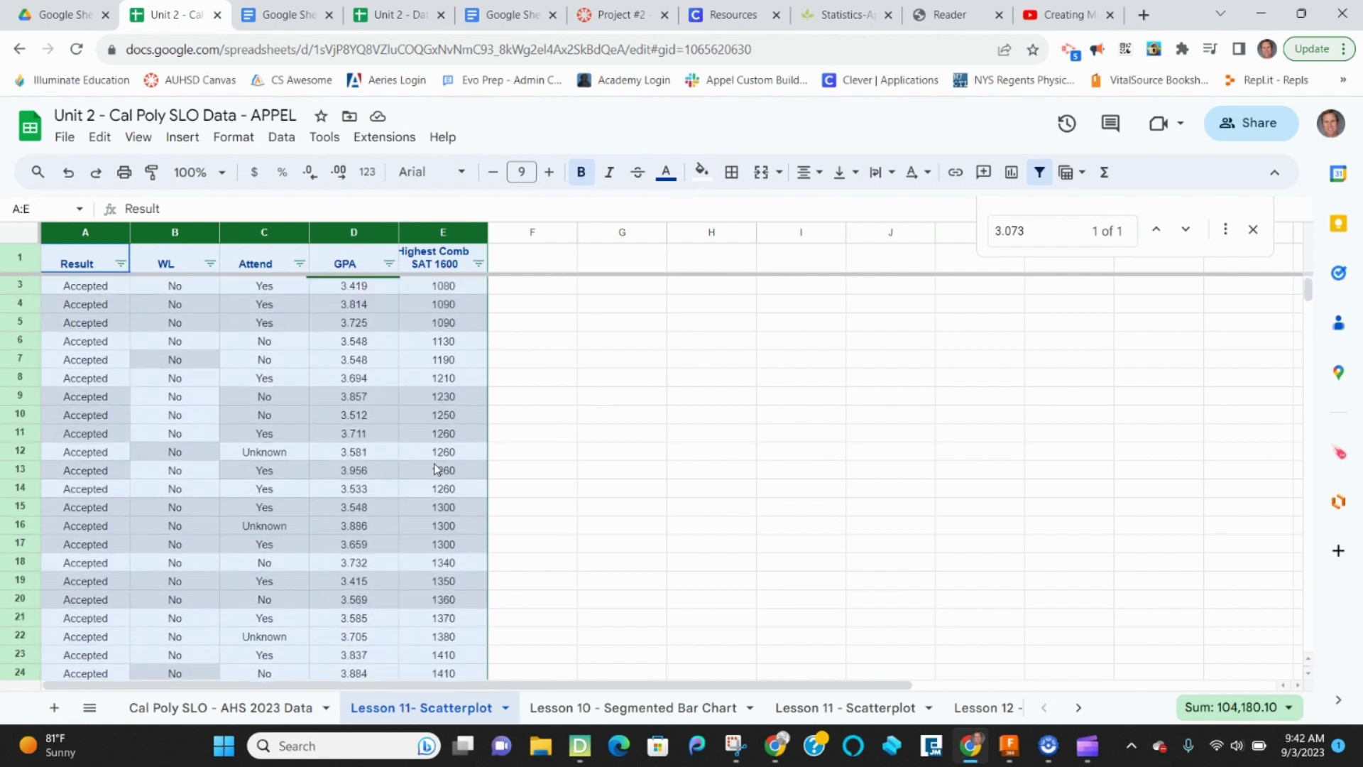
- Filter the SAT column to exclude '-' entries, leaving 79 rows shown
left_click(479, 263)
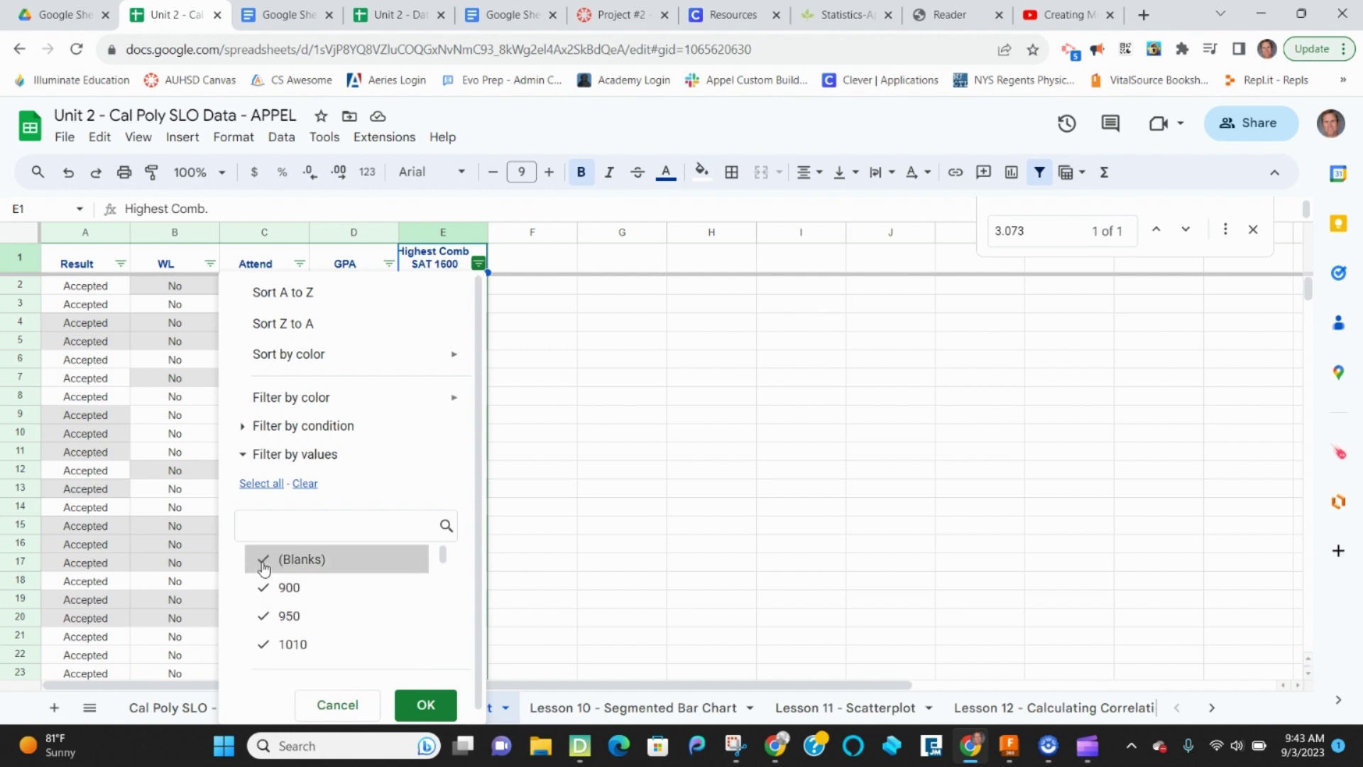
scroll(312, 582, "down", 4)
scroll(316, 584, "down", 10)
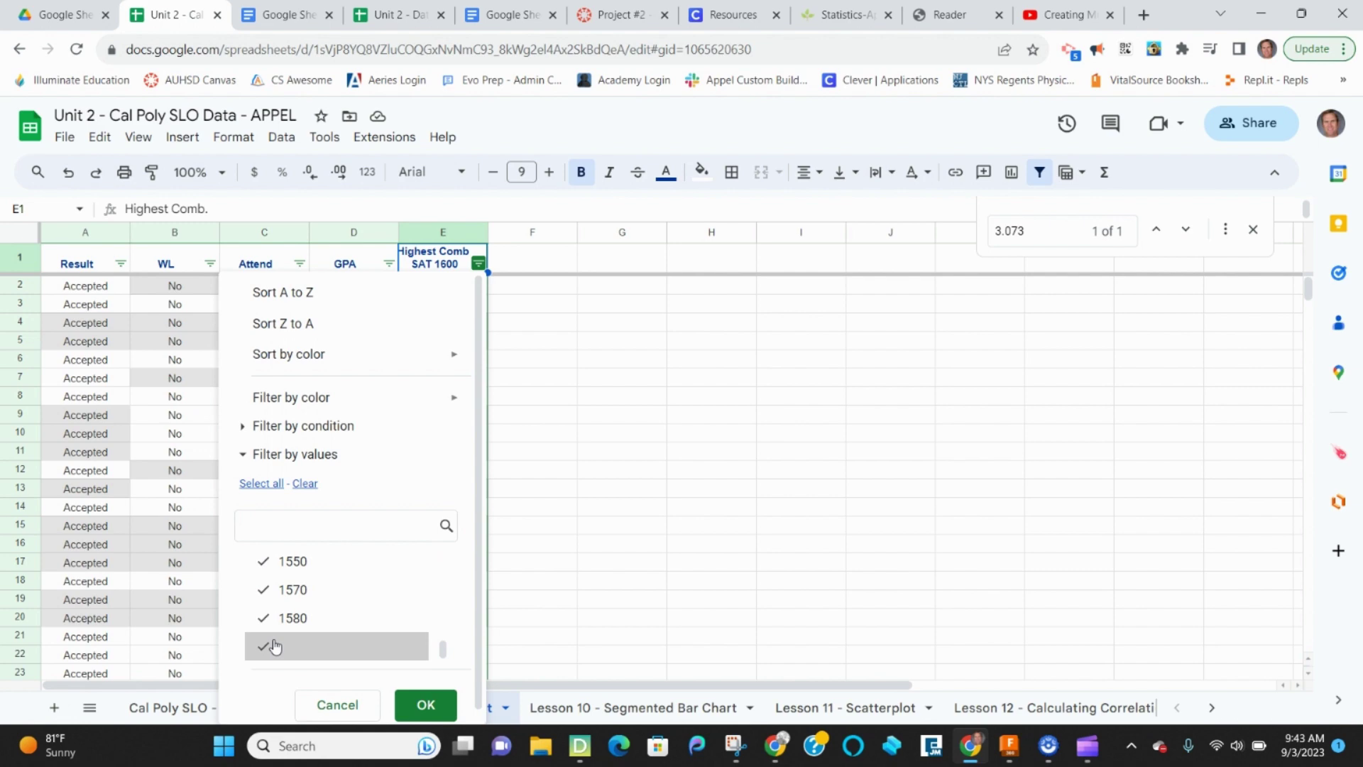
left_click(260, 648)
left_click(426, 705)
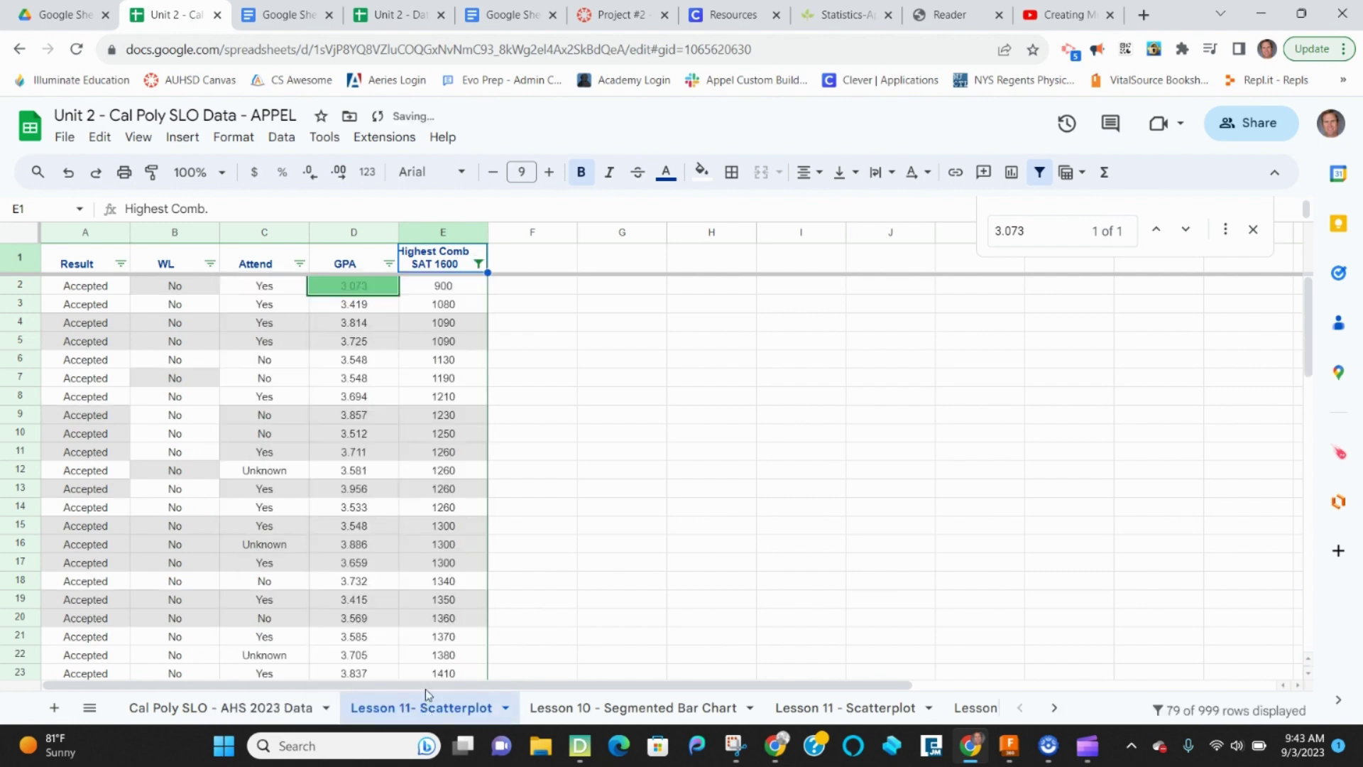
- Return to the spreadsheet and replace the E1 header with 'Accepted'
key("super+Tab")
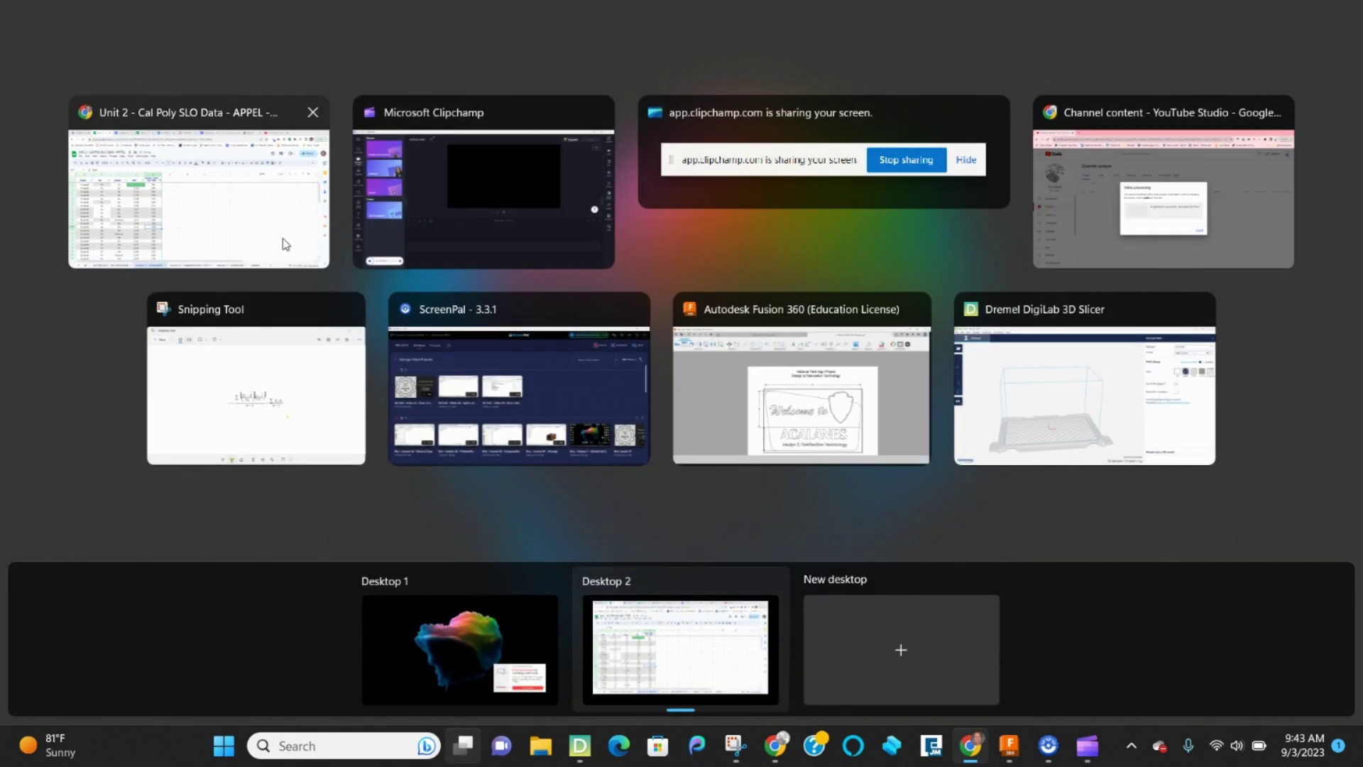
left_click(285, 243)
scroll(506, 488, "down", 5)
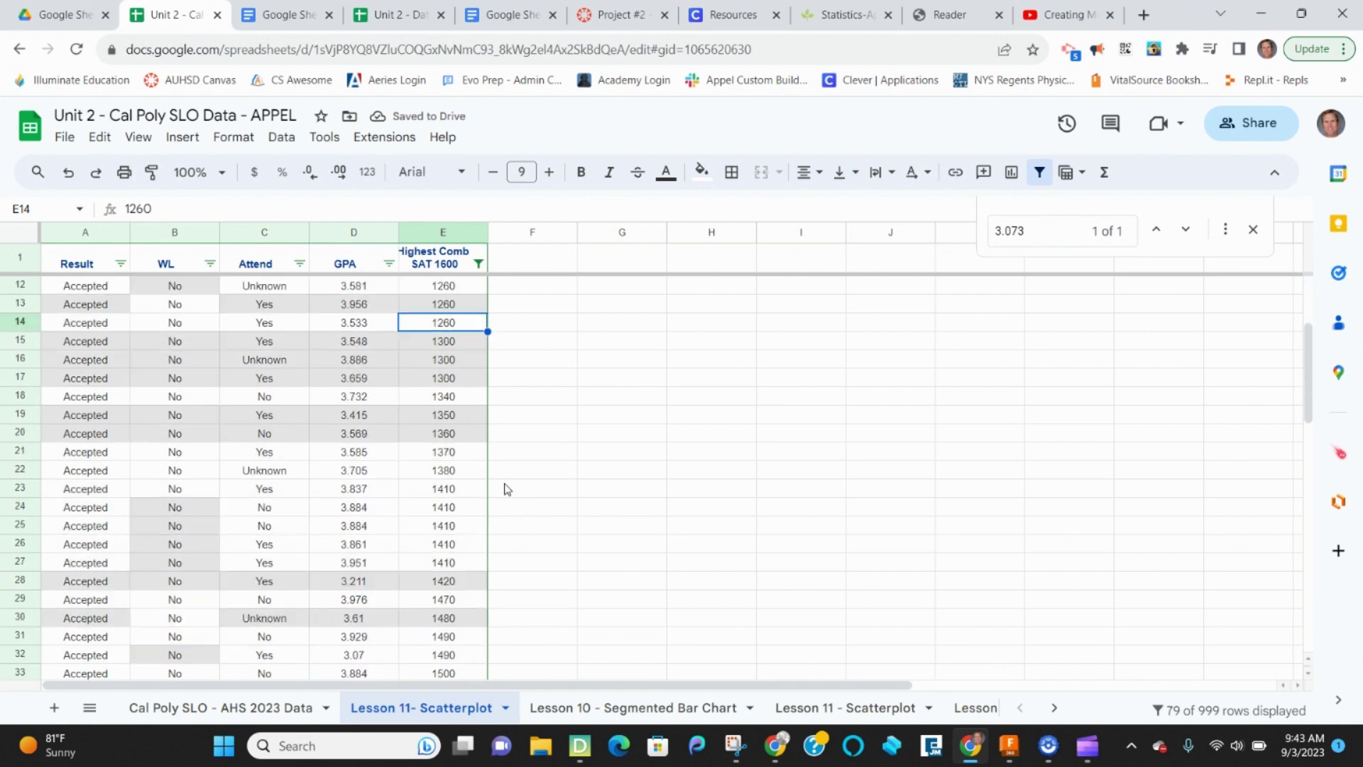
scroll(507, 488, "down", 10)
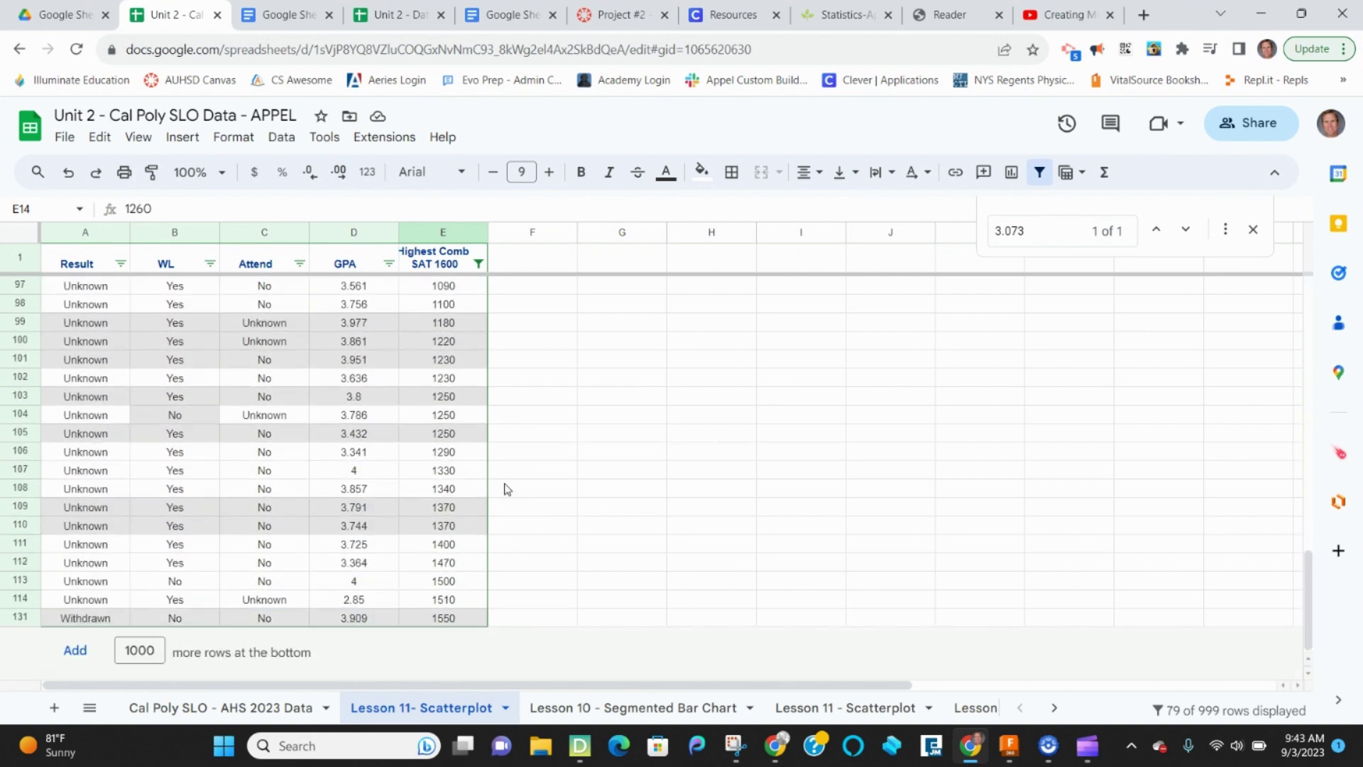
scroll(507, 488, "up", 15)
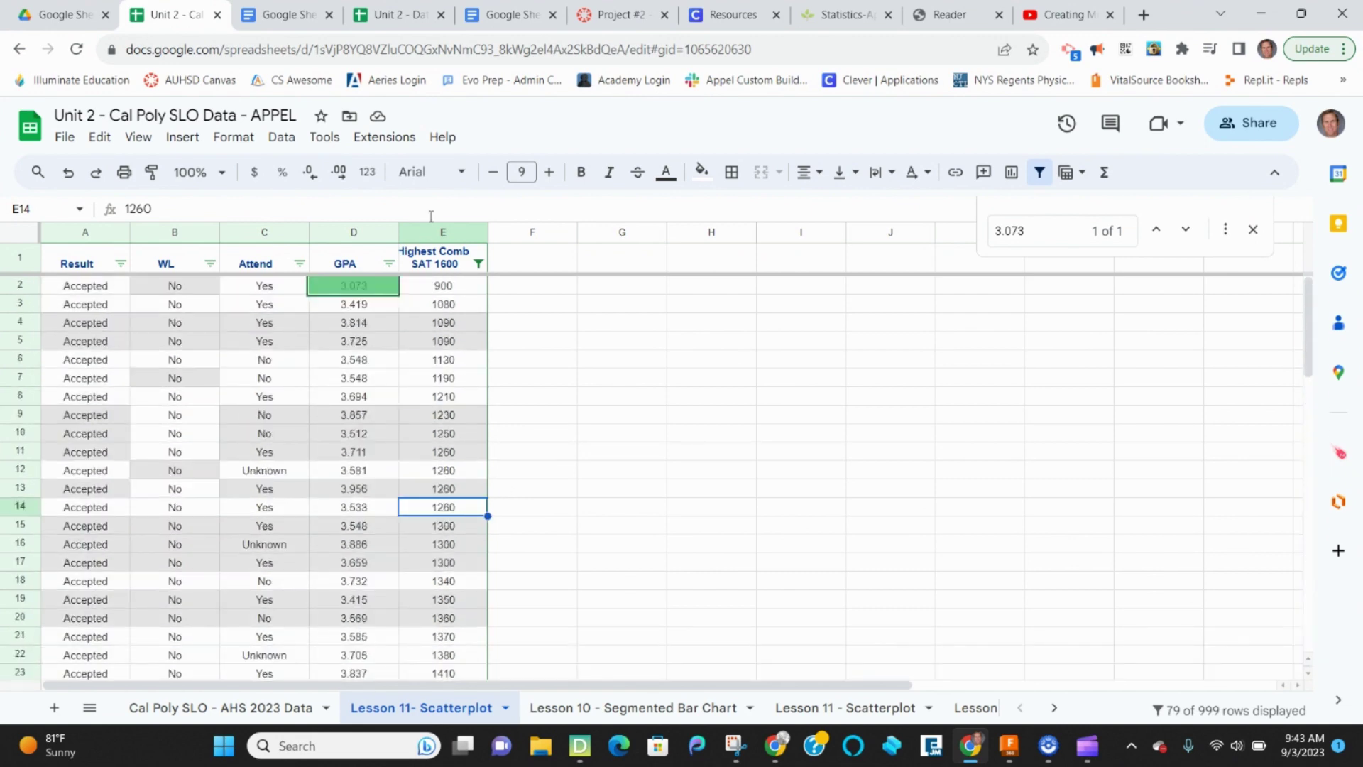
left_click(449, 267)
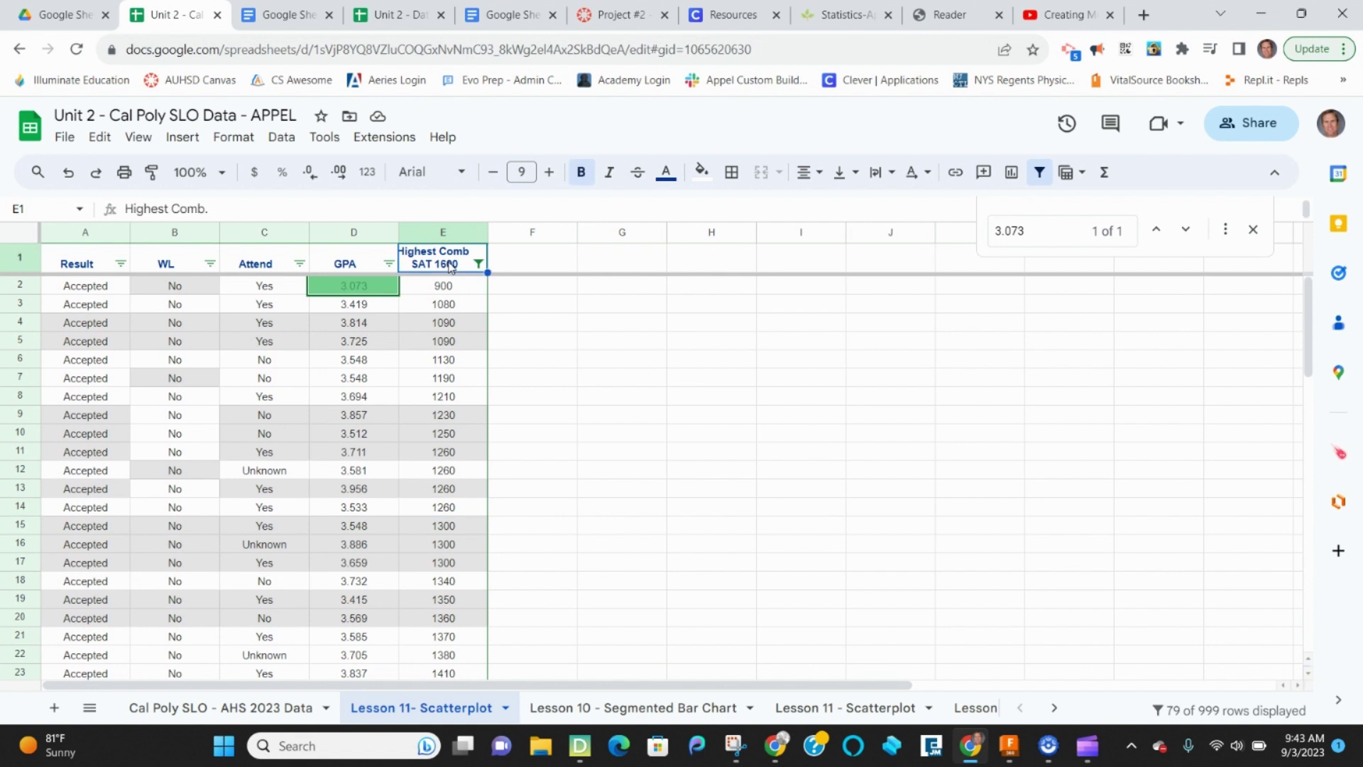
type("ACCE")
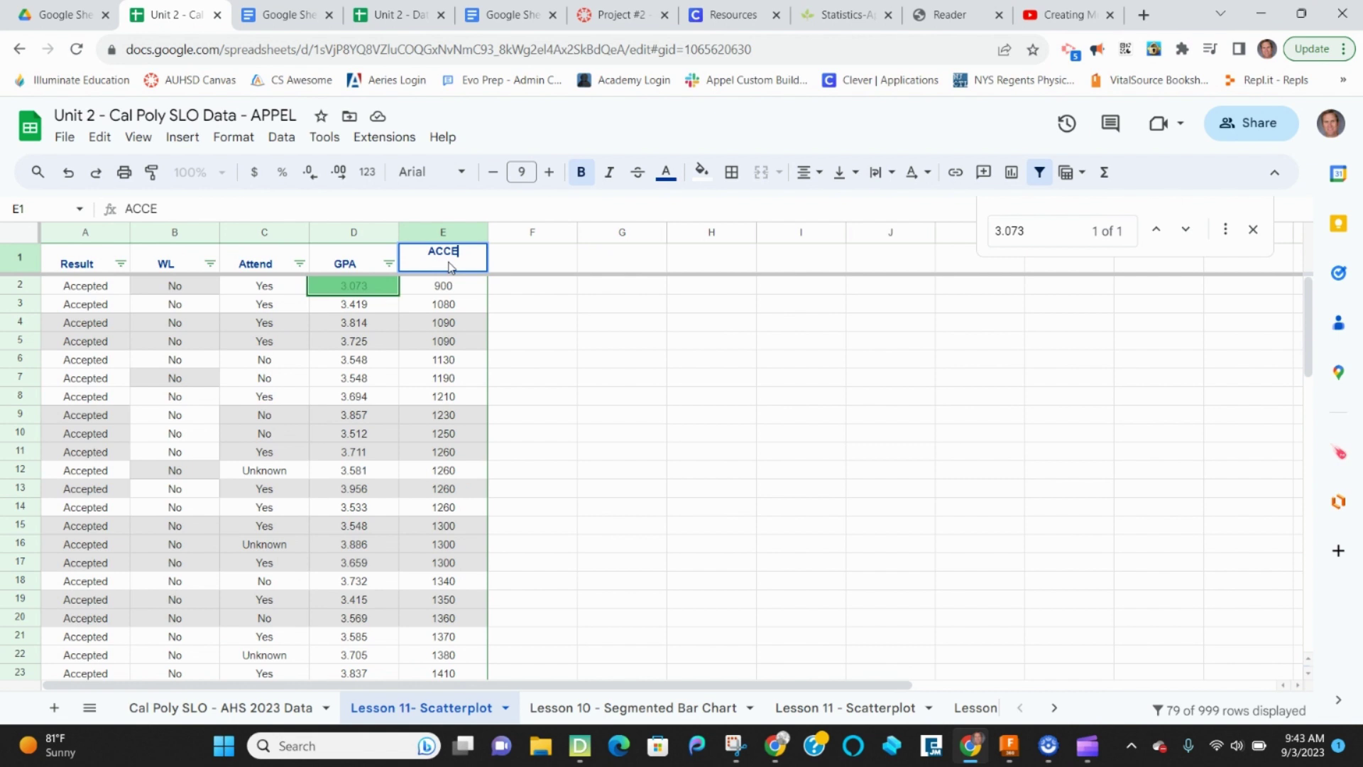
key("BackSpace")
key("BackSpace")
type("ccepted")
key("Return")
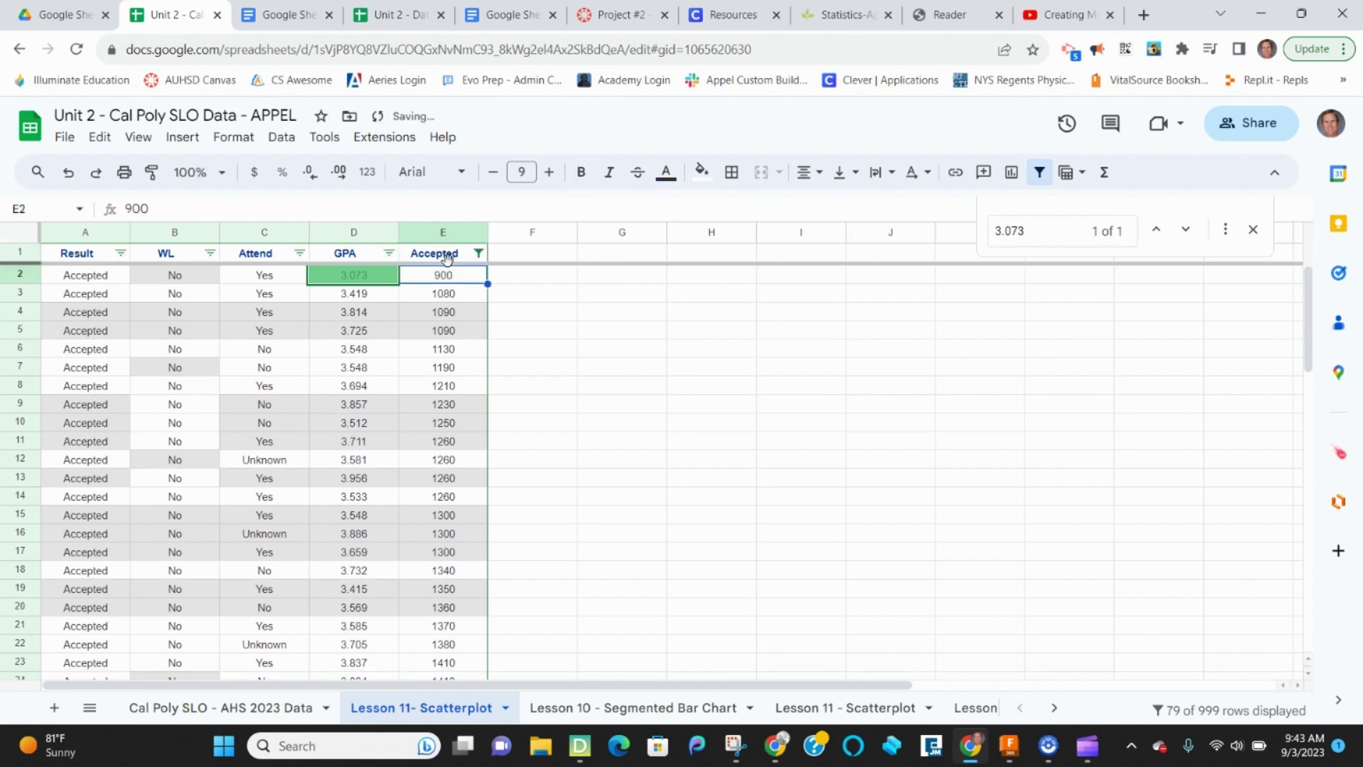
- Move the Denied SAT scores E63:E79 to F63 and head column F 'Denied'
scroll(495, 543, "down", 3)
scroll(494, 543, "down", 6)
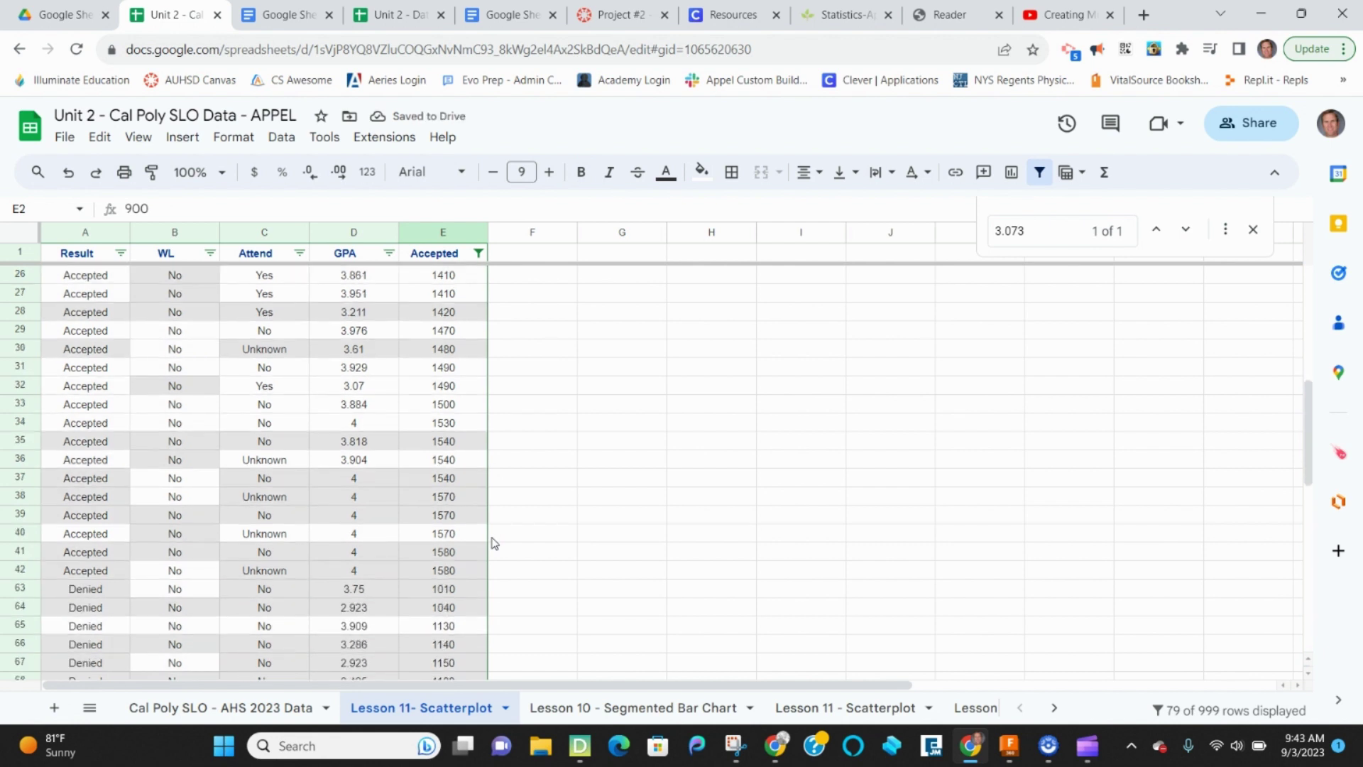
left_click_drag(435, 478, 449, 540)
key("ctrl+c")
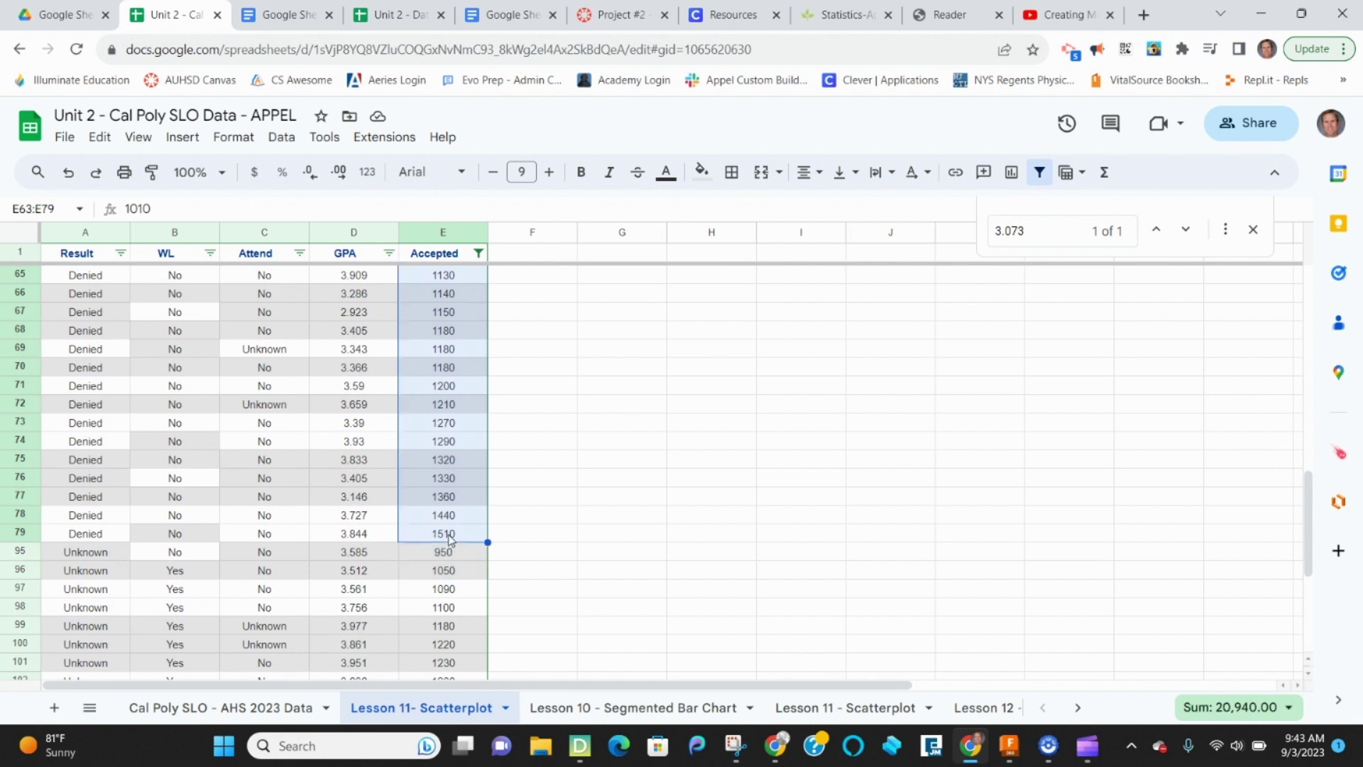
scroll(448, 540, "up", 3)
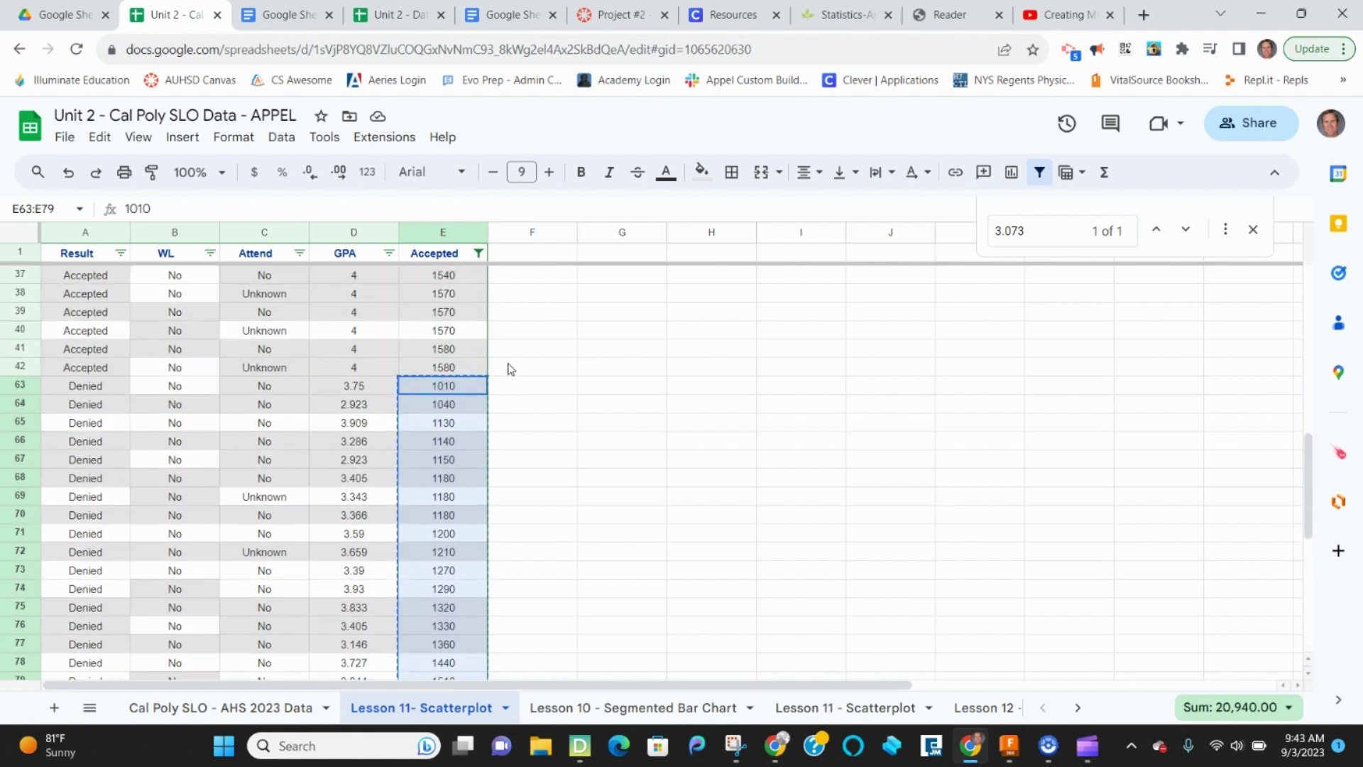
left_click(511, 389)
key("ctrl+v")
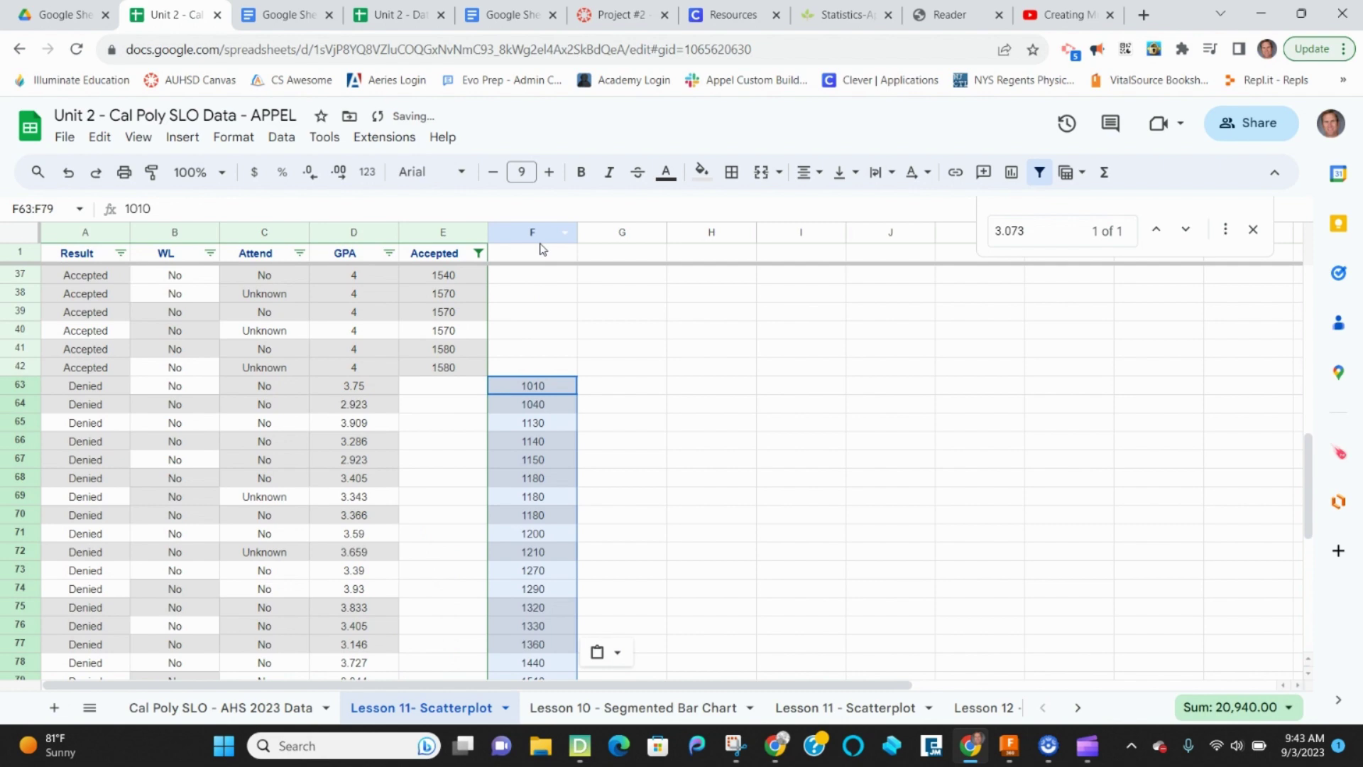
left_click(533, 252)
type("Denied")
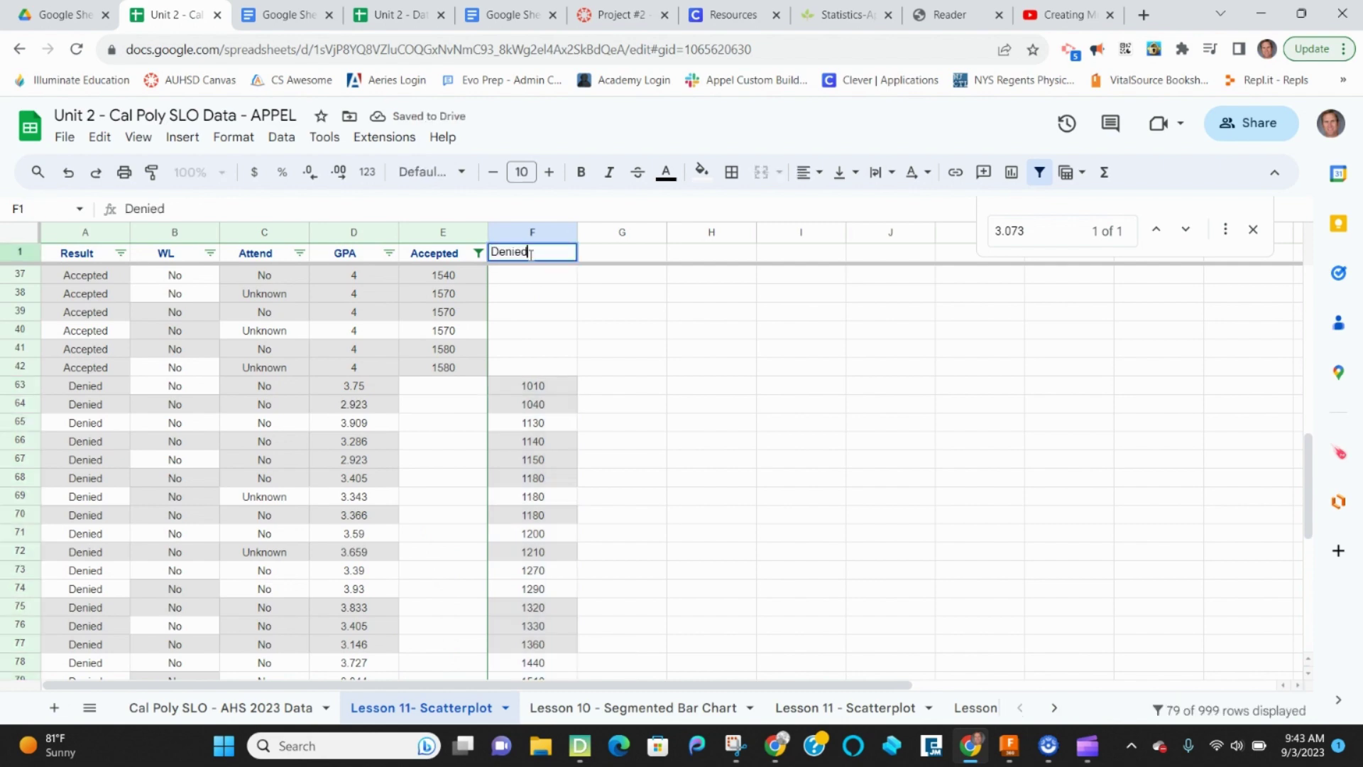
key("Return")
- Move the Unknown SAT scores E95:E114 to G95 and head column G 'Unknown'
scroll(502, 362, "down", 20)
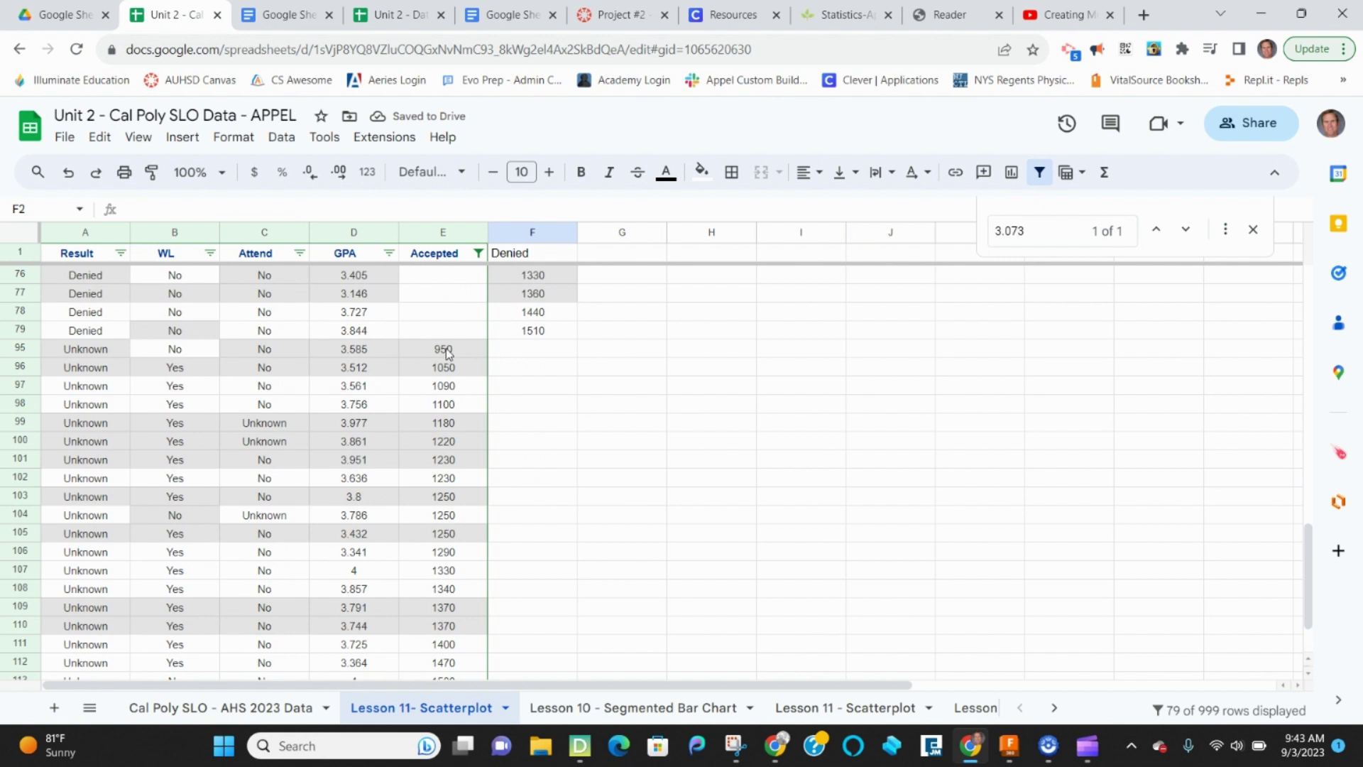
left_click_drag(445, 350, 446, 609)
key("ctrl+c")
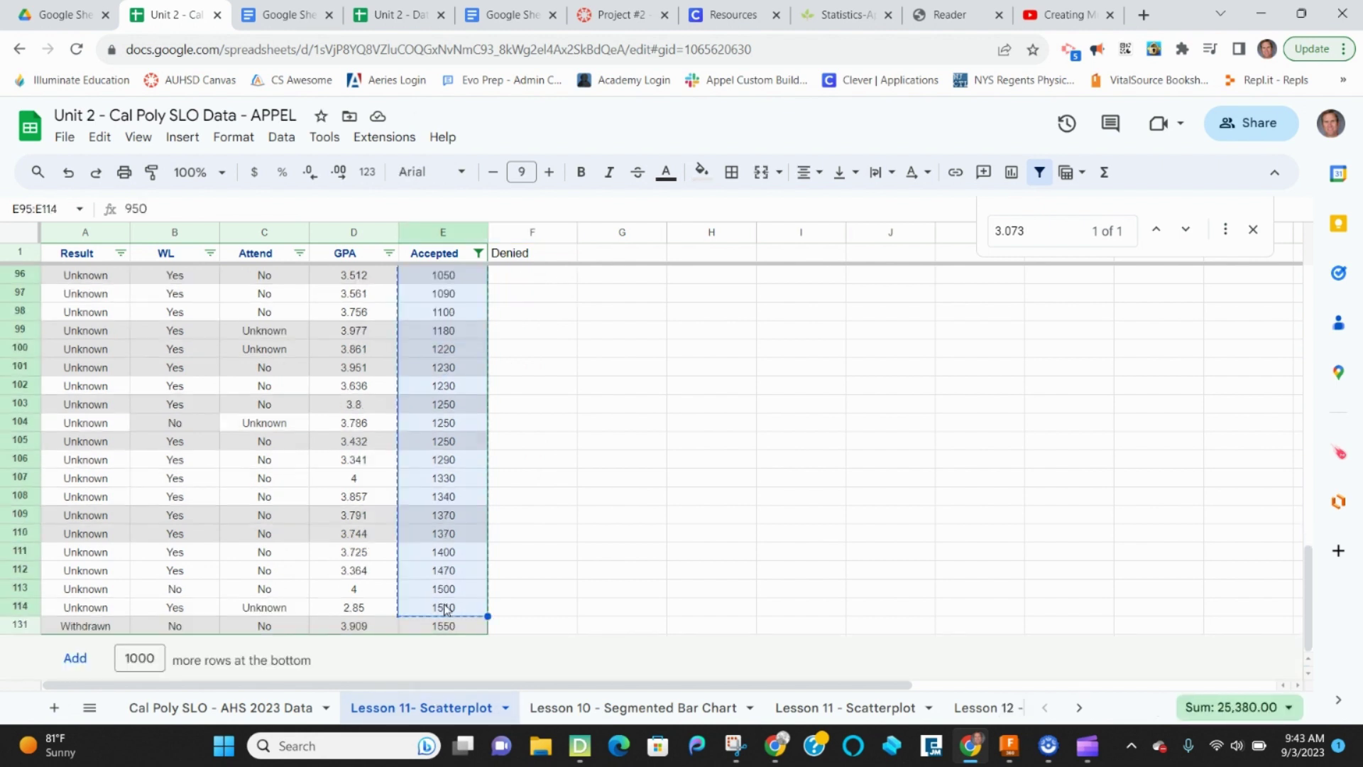
scroll(594, 450, "up", 3)
left_click(603, 479)
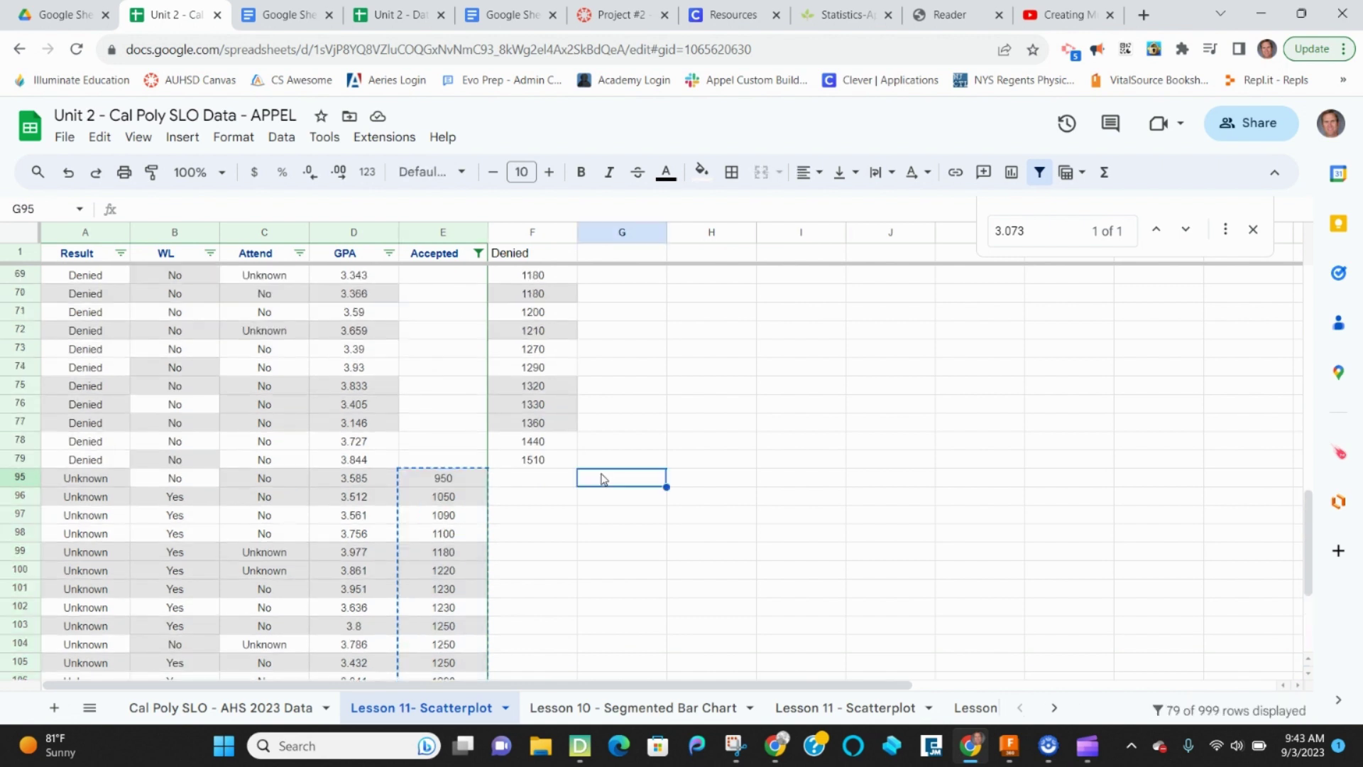
key("ctrl+v")
left_click(615, 257)
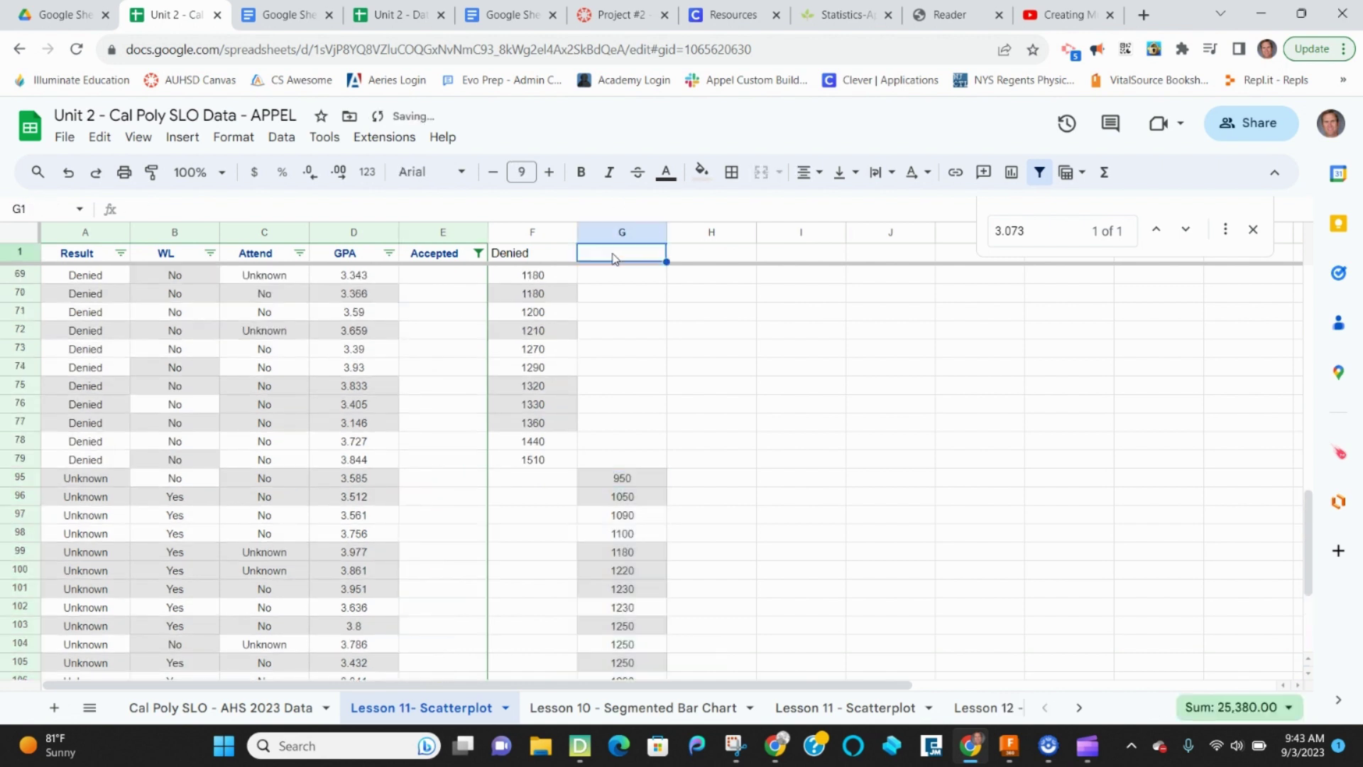
type("Unknown")
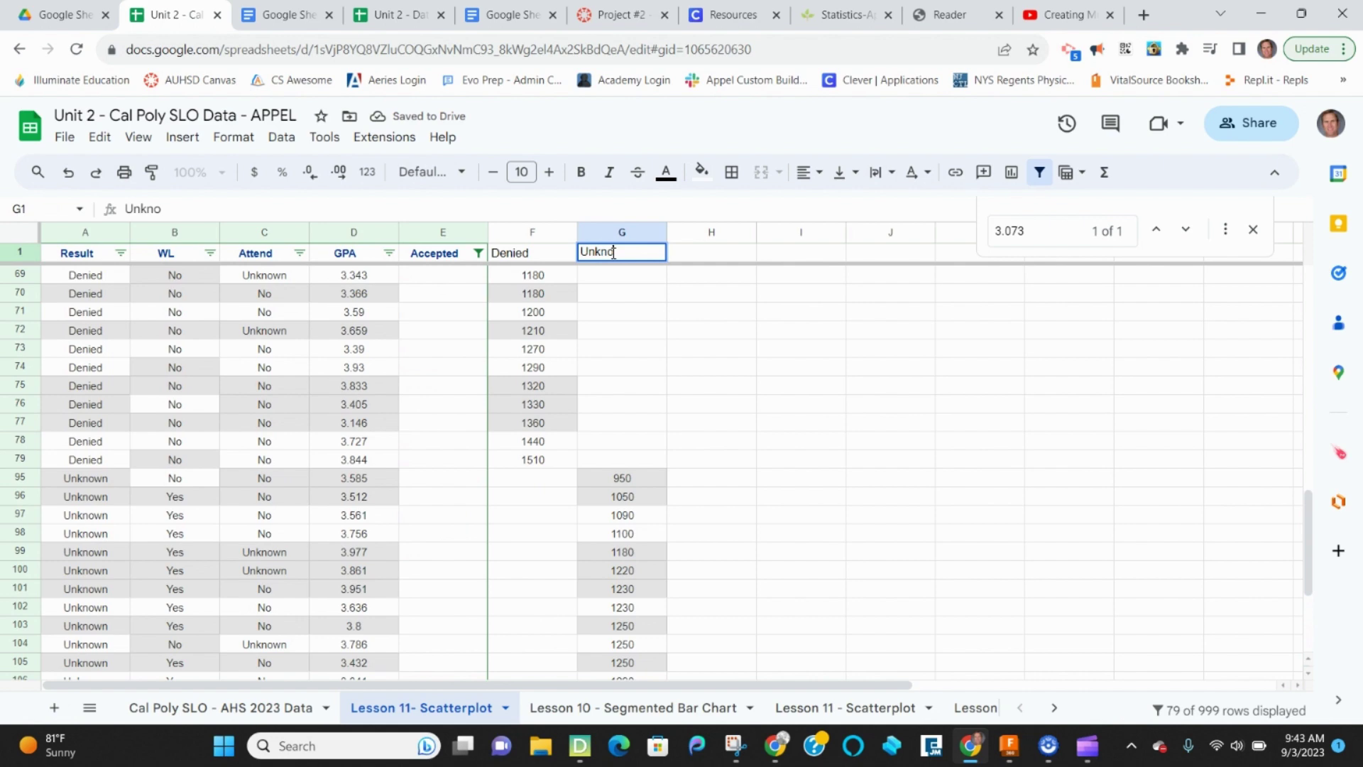
key("Return")
scroll(534, 448, "down", 5)
scroll(534, 449, "down", 10)
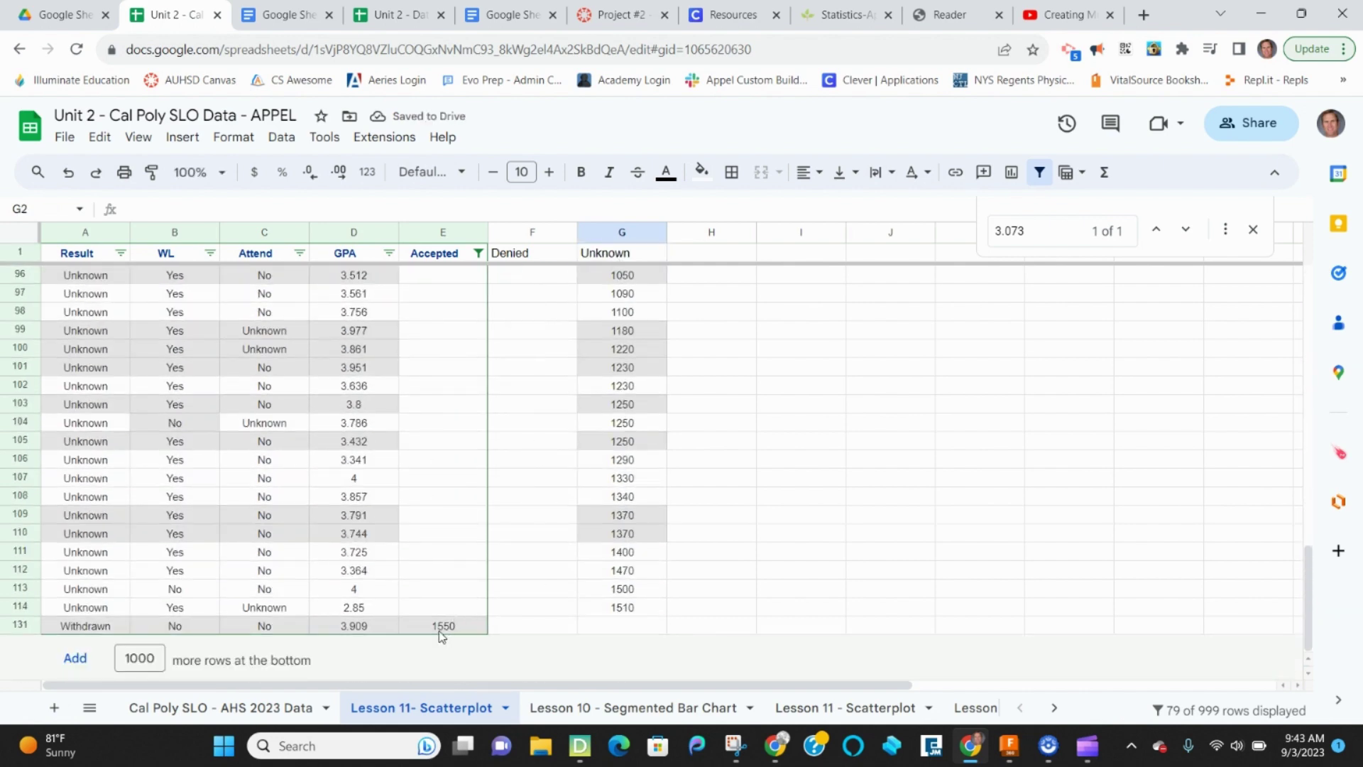
left_click(442, 627)
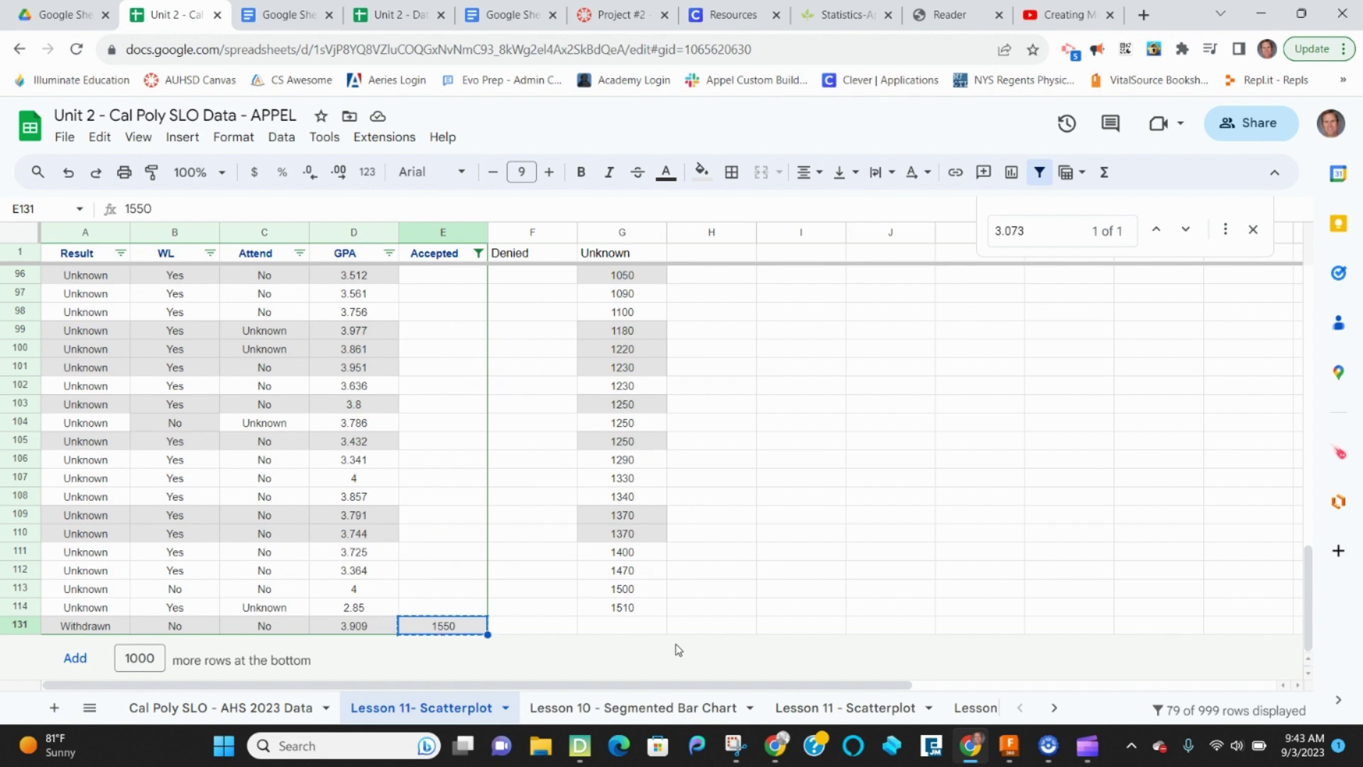
left_click(695, 627)
key("ctrl+v")
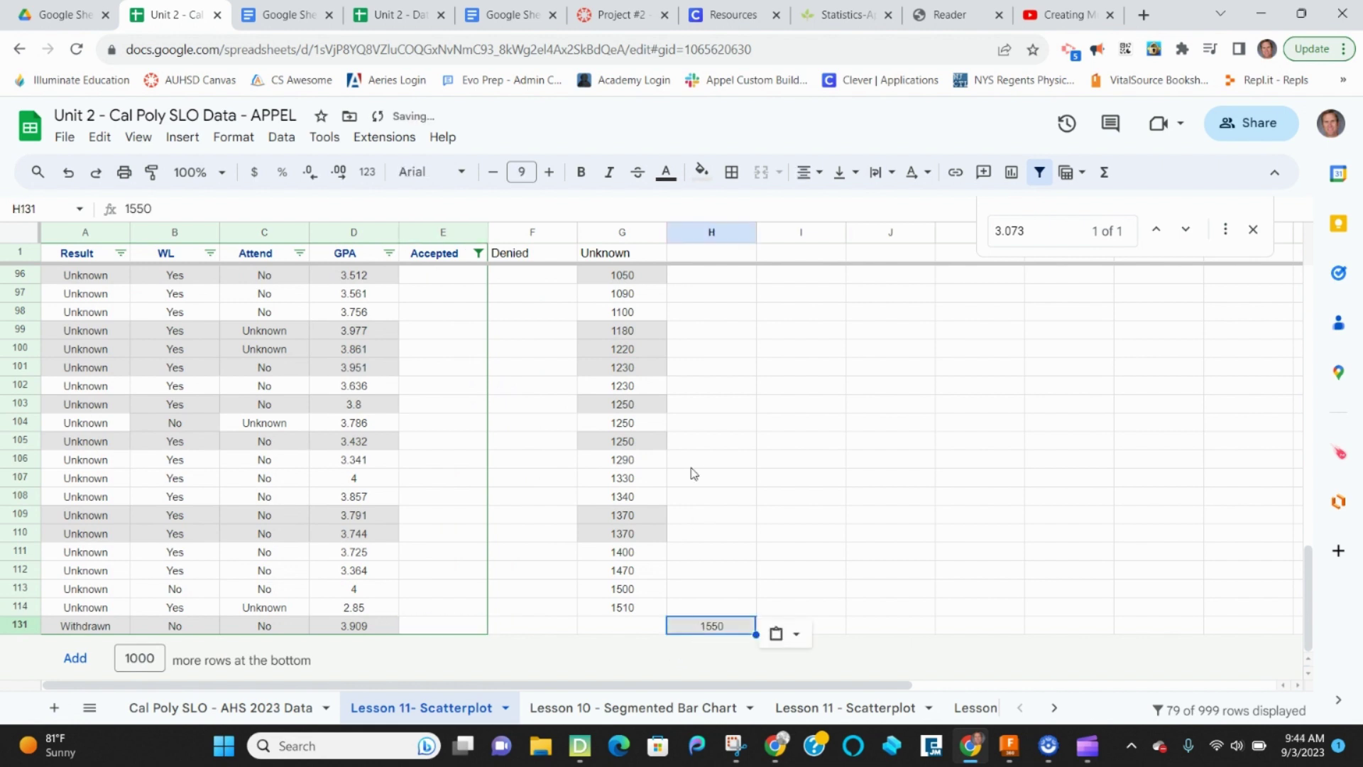
left_click(707, 254)
type("Withd")
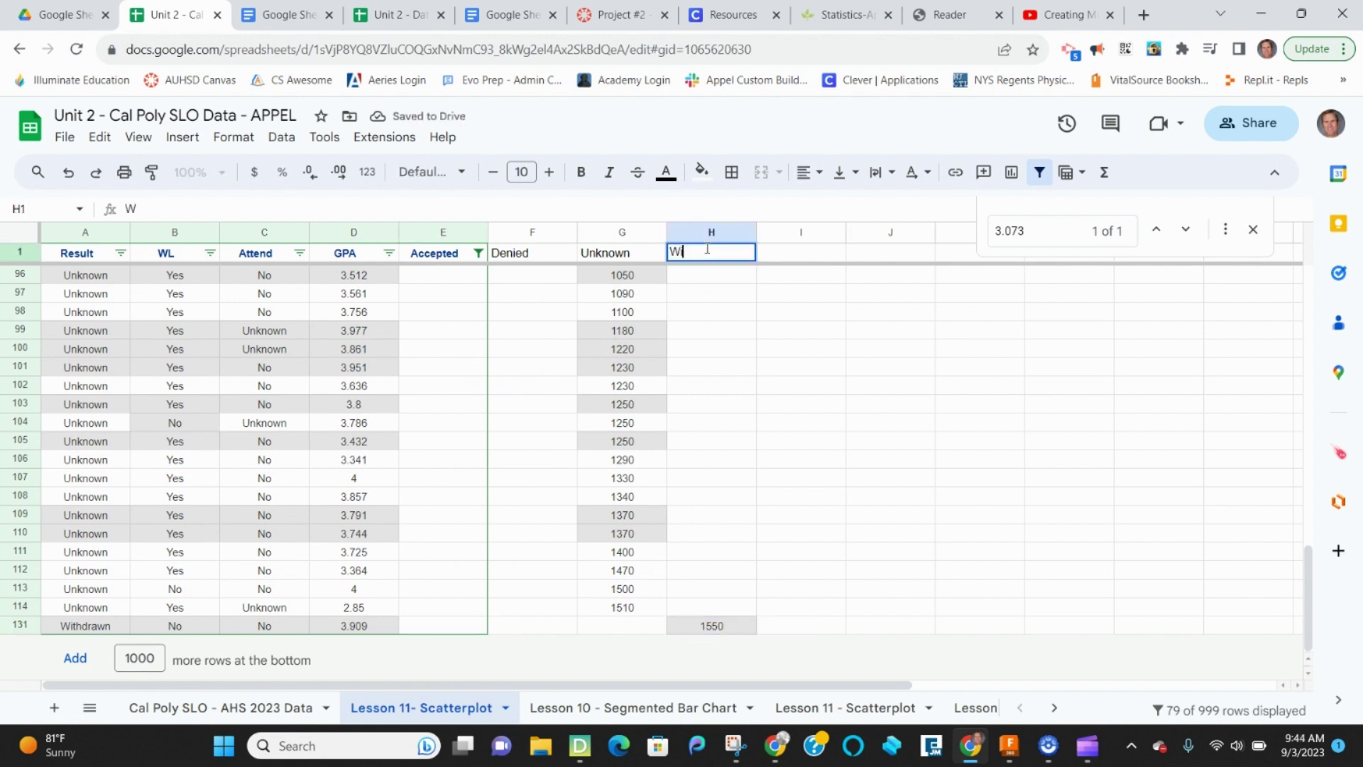
type("rawn")
key("Return")
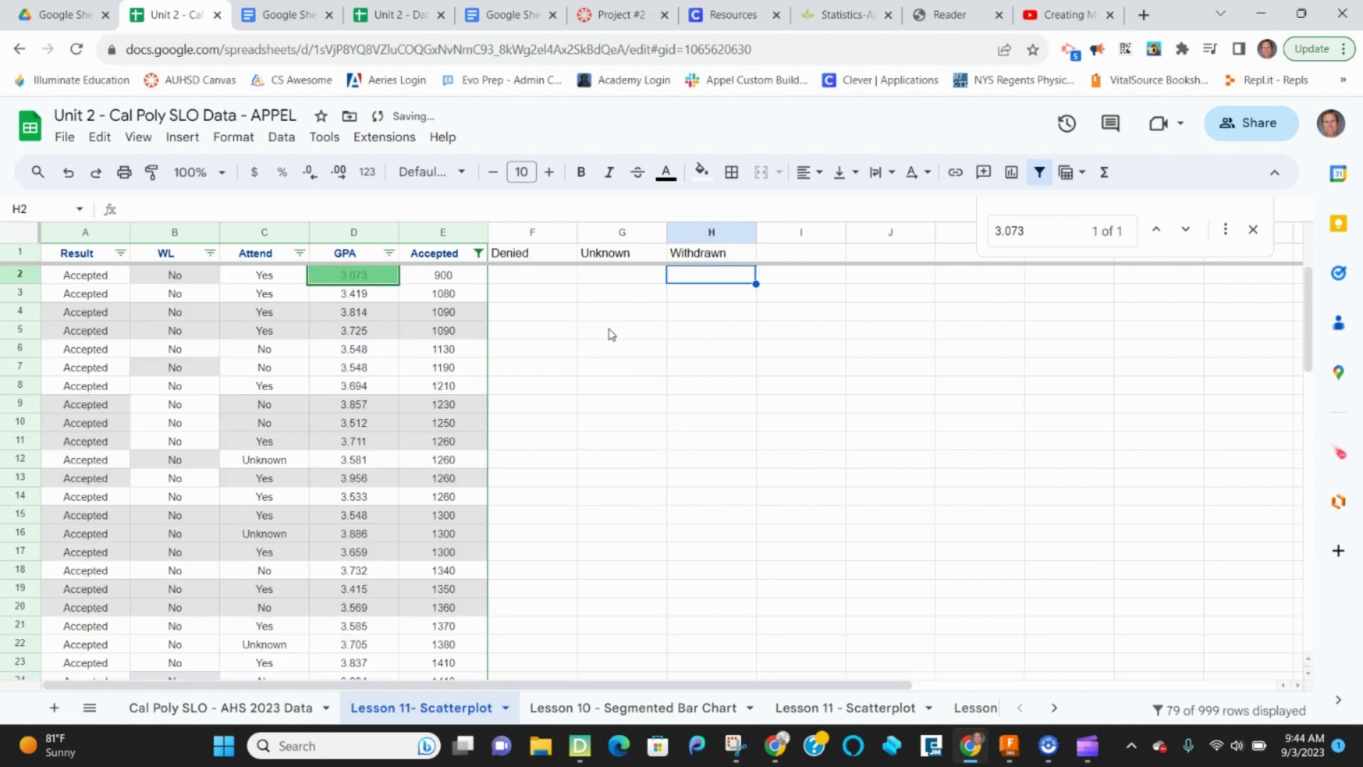
scroll(610, 334, "down", 5)
scroll(609, 332, "up", 5)
scroll(590, 395, "down", 3)
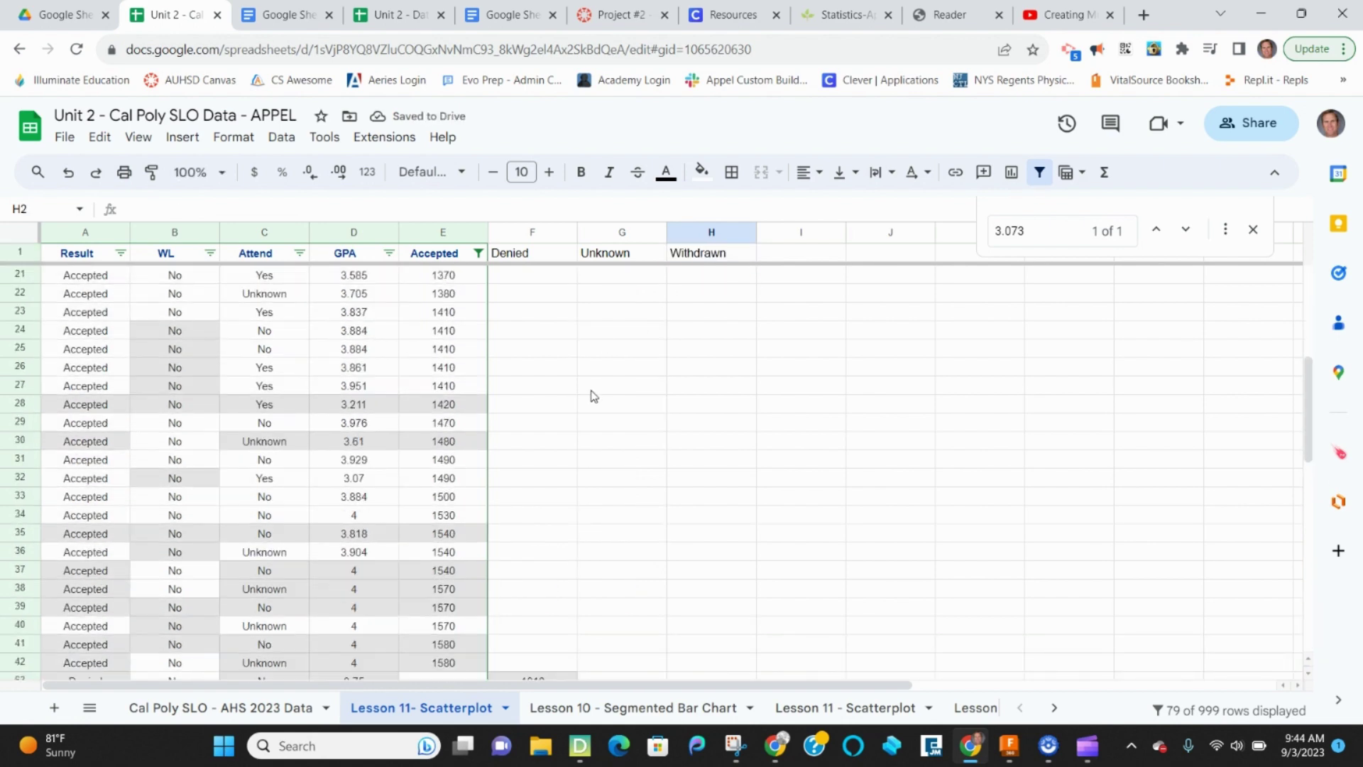
scroll(594, 395, "up", 3)
scroll(429, 524, "down", 8)
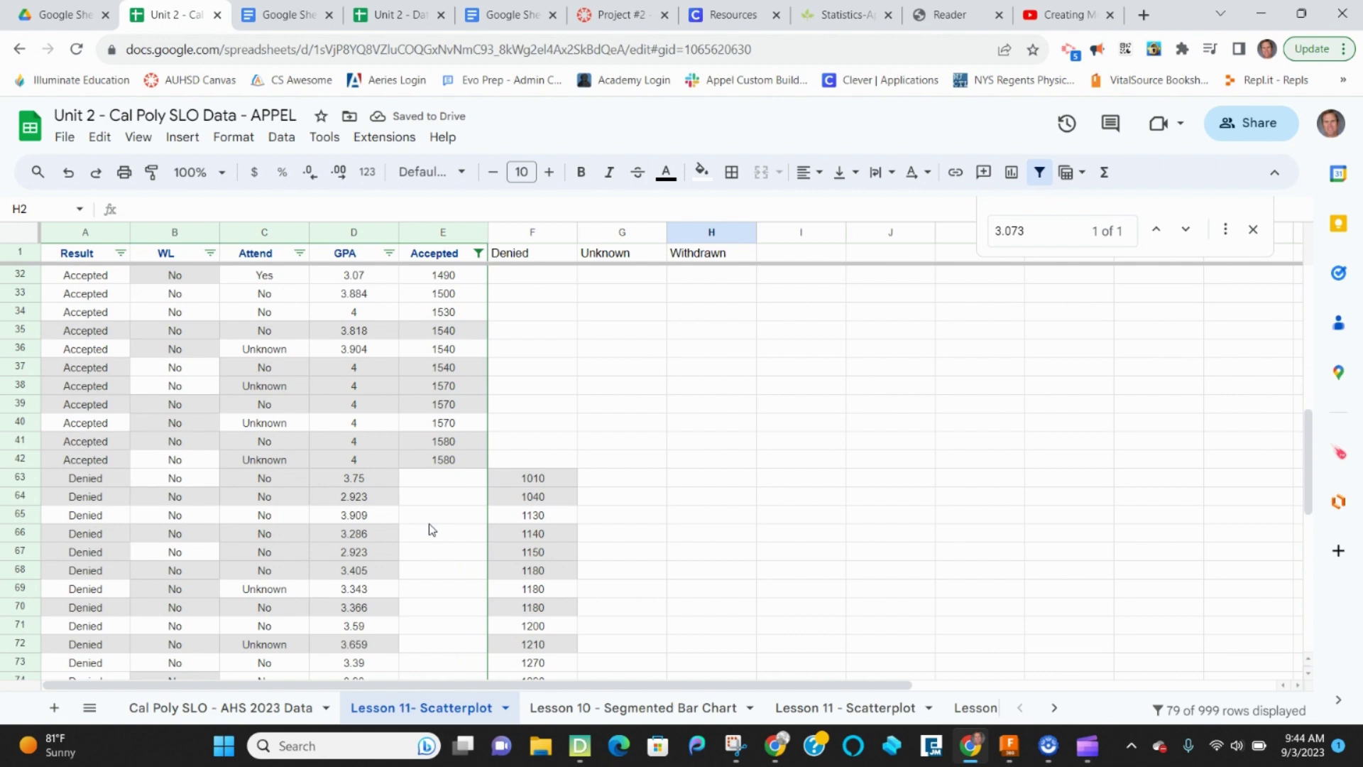
scroll(428, 525, "down", 10)
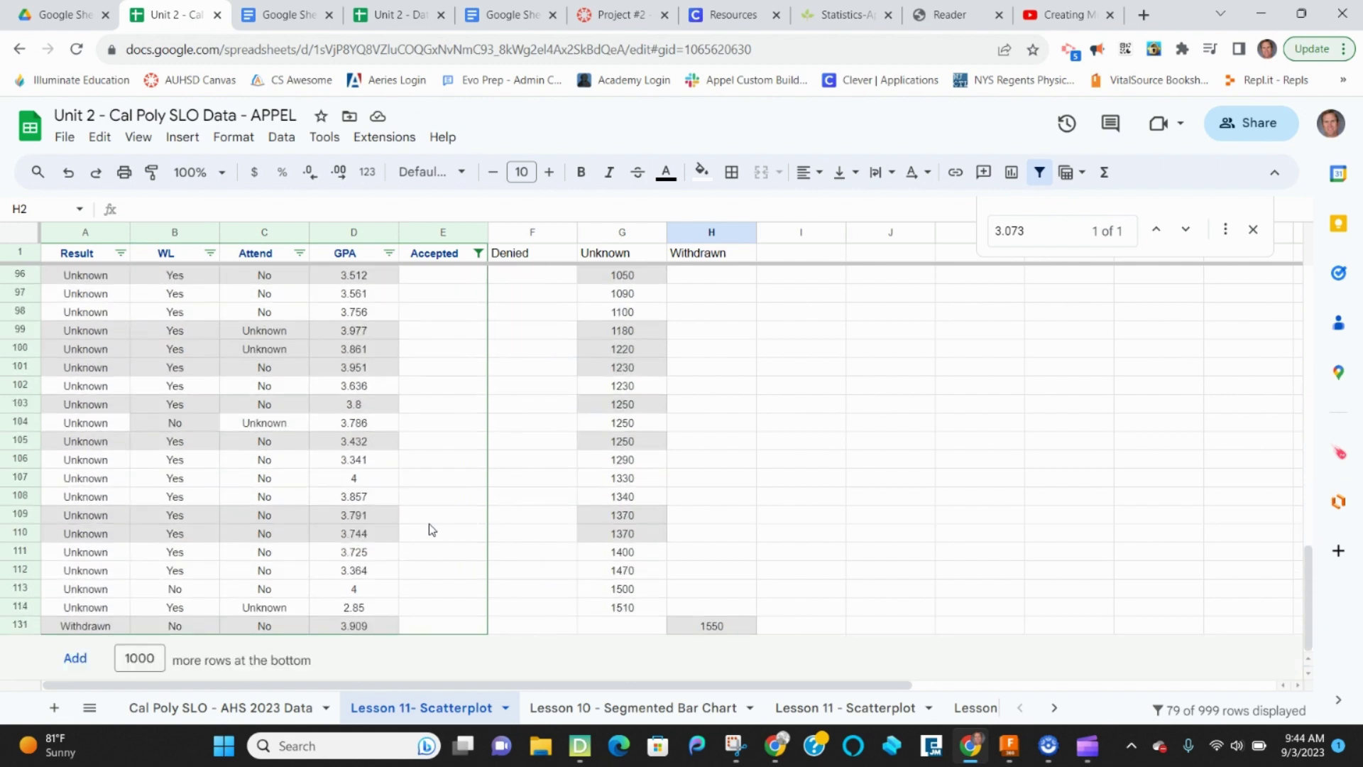
scroll(429, 526, "up", 5)
scroll(429, 528, "up", 15)
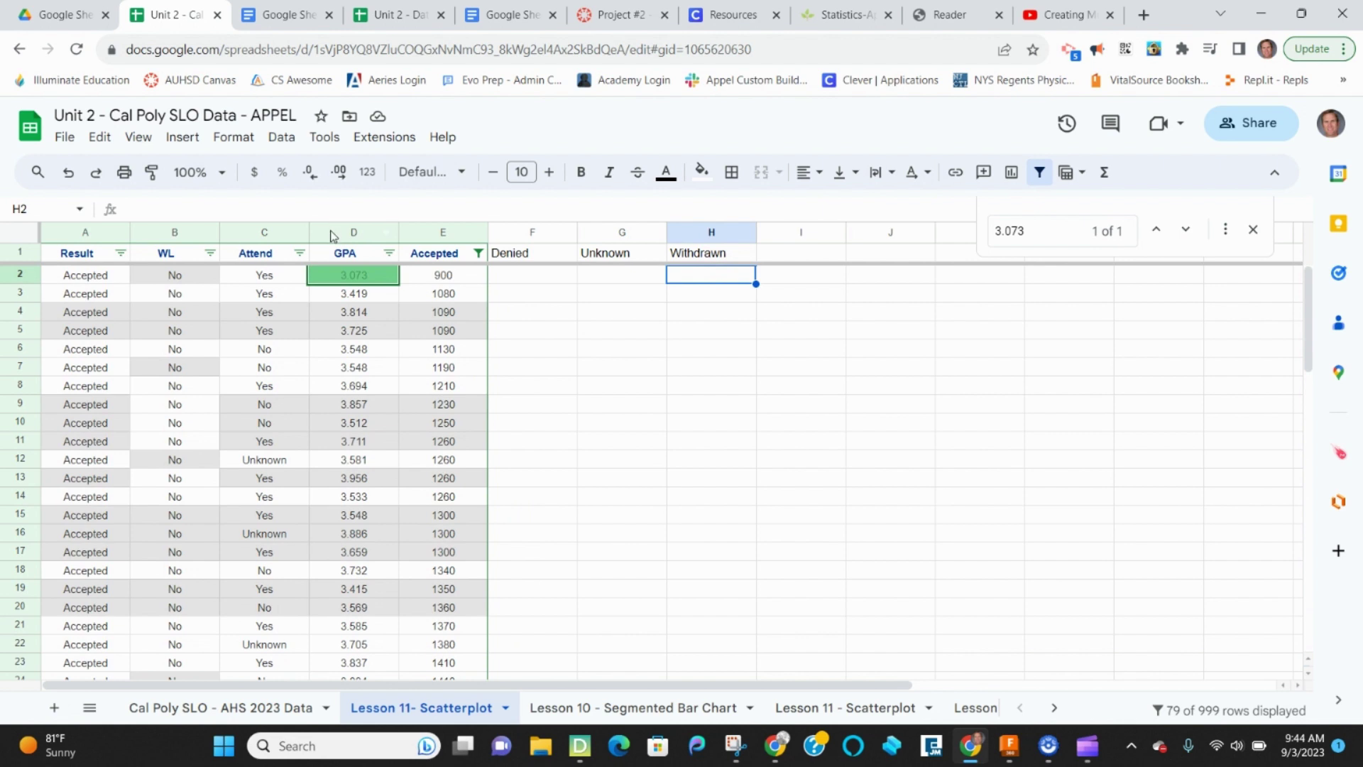
- Insert a scatter chart from columns D–H: GPA, Accepted, Denied, Unknown and Withdrawn
left_click_drag(331, 236, 683, 227)
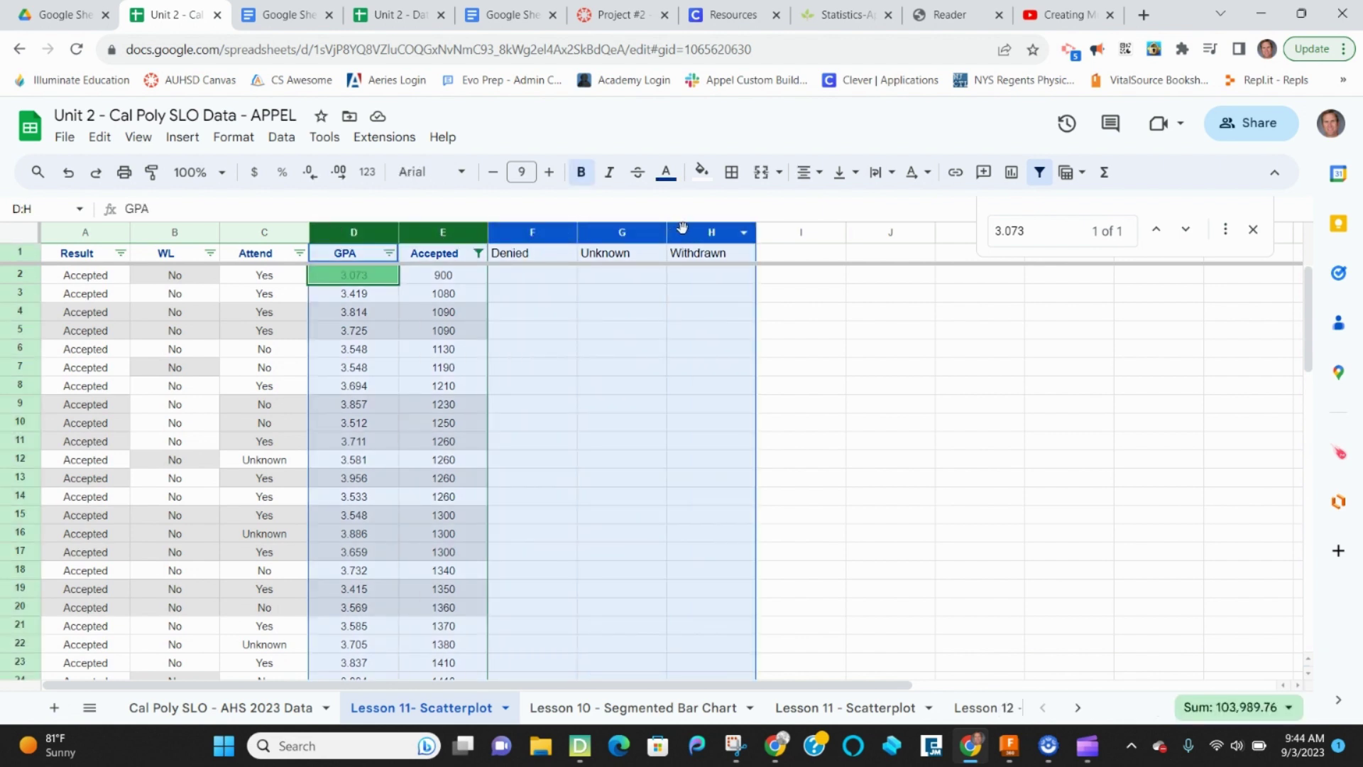
left_click(182, 136)
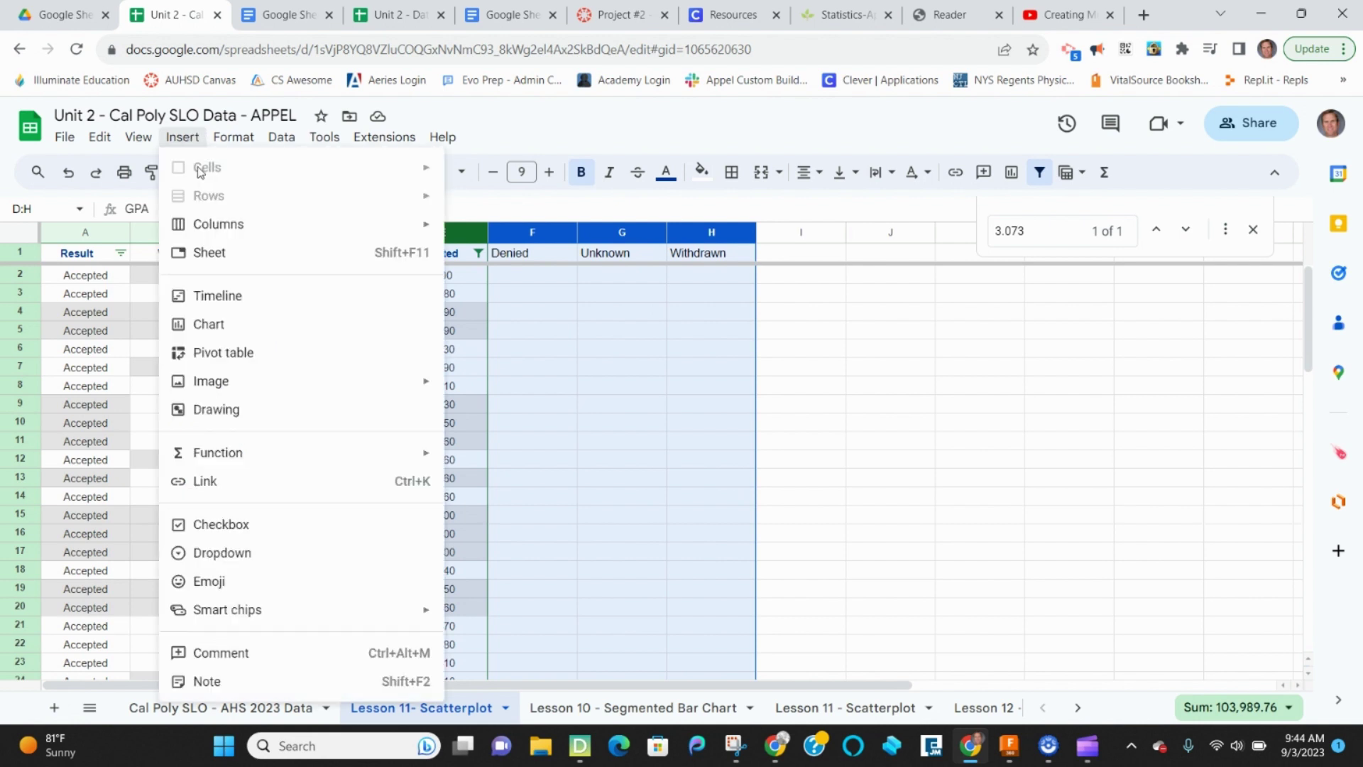
left_click(205, 324)
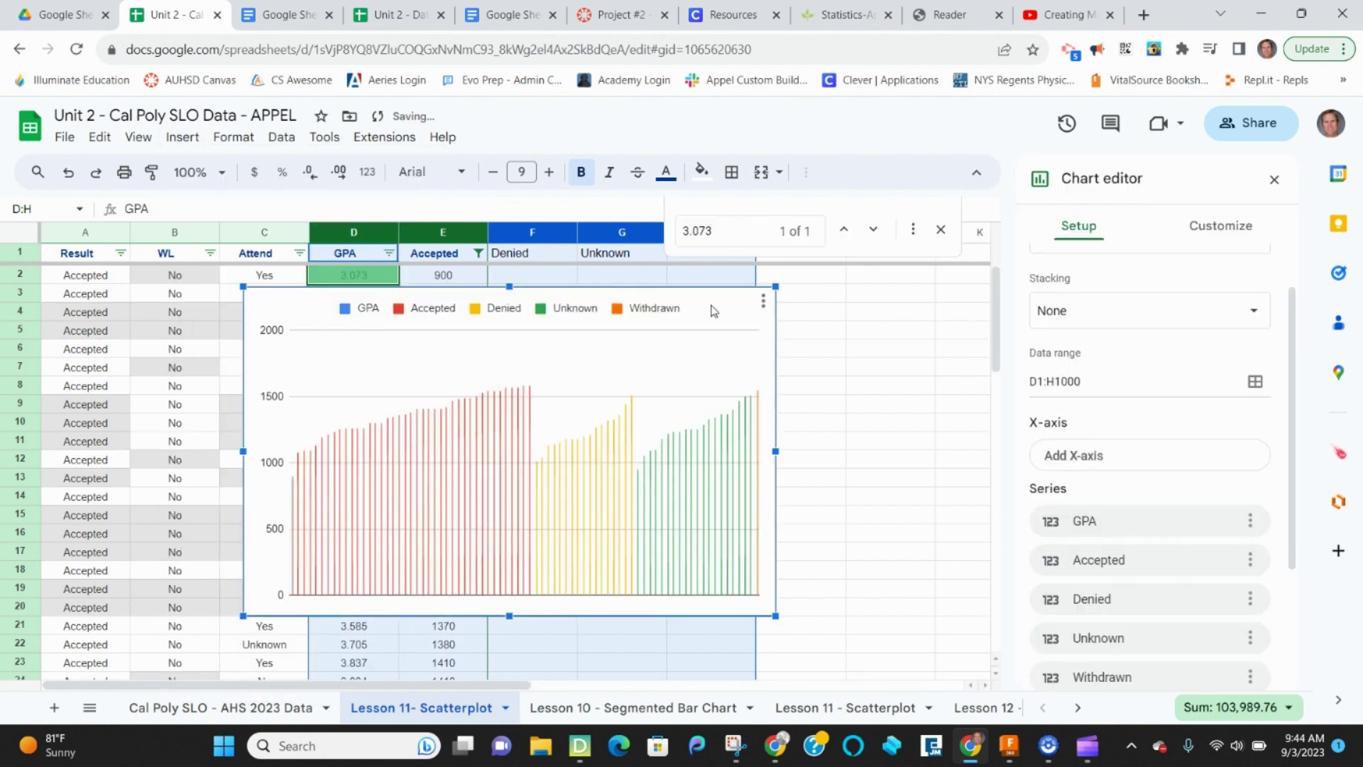
scroll(1113, 298, "up", 1)
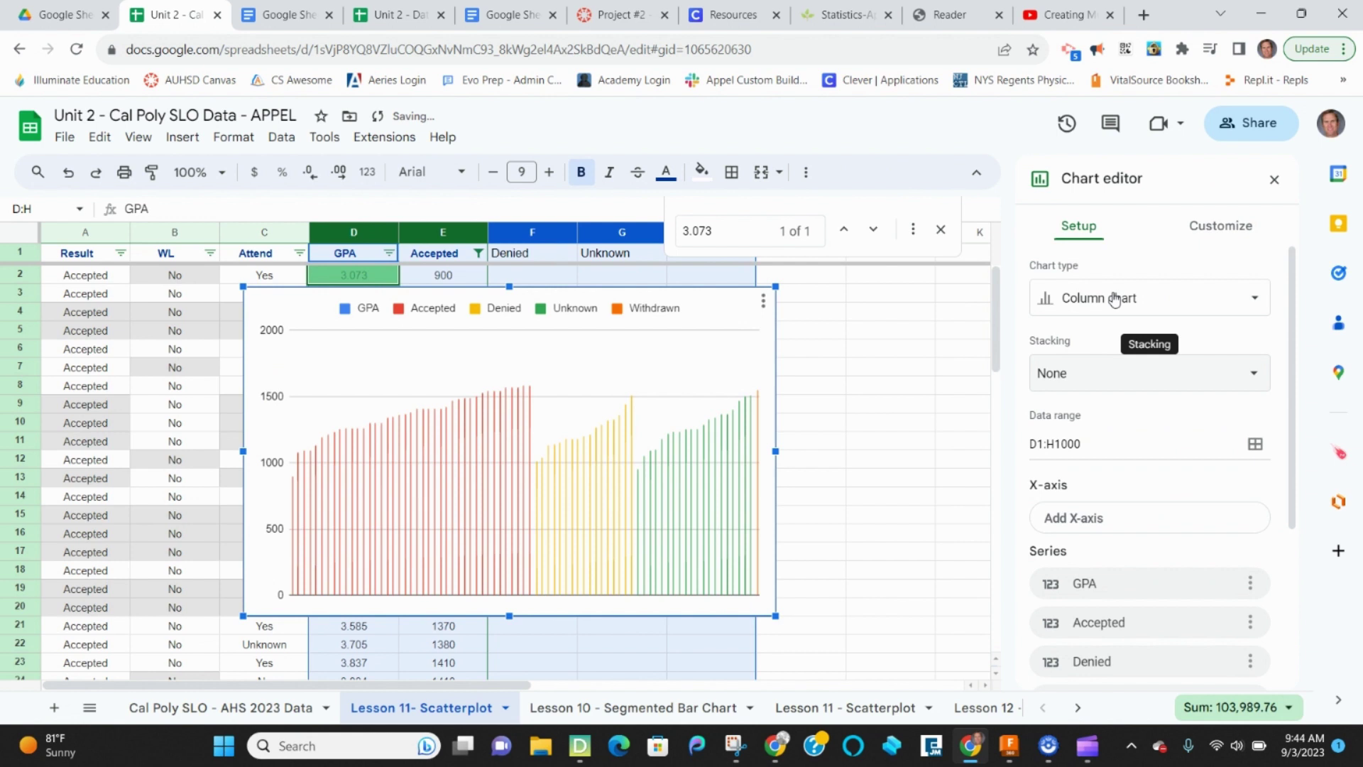
left_click(1114, 299)
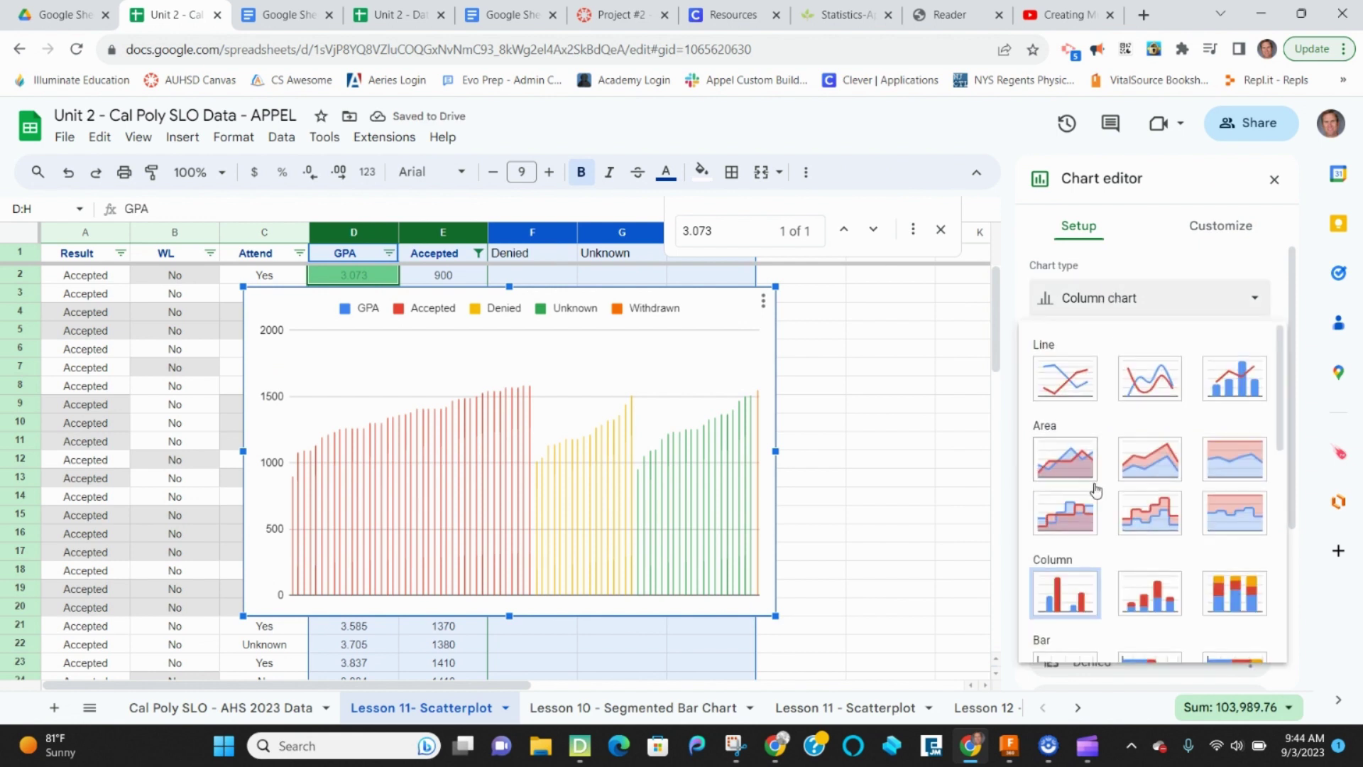
scroll(1097, 490, "down", 5)
left_click(1065, 468)
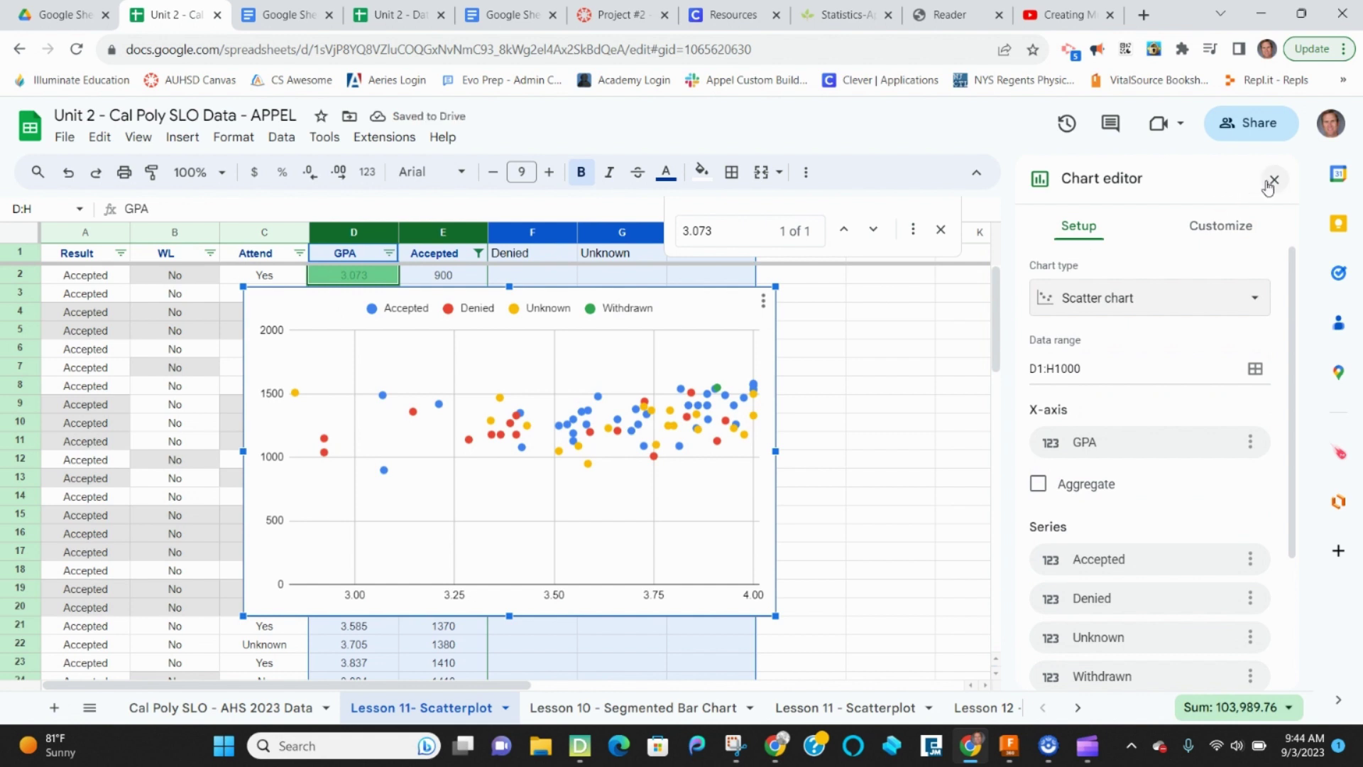
- Set the vertical axis minimum to 900 under Customize, then close the chart editor
left_click(1237, 226)
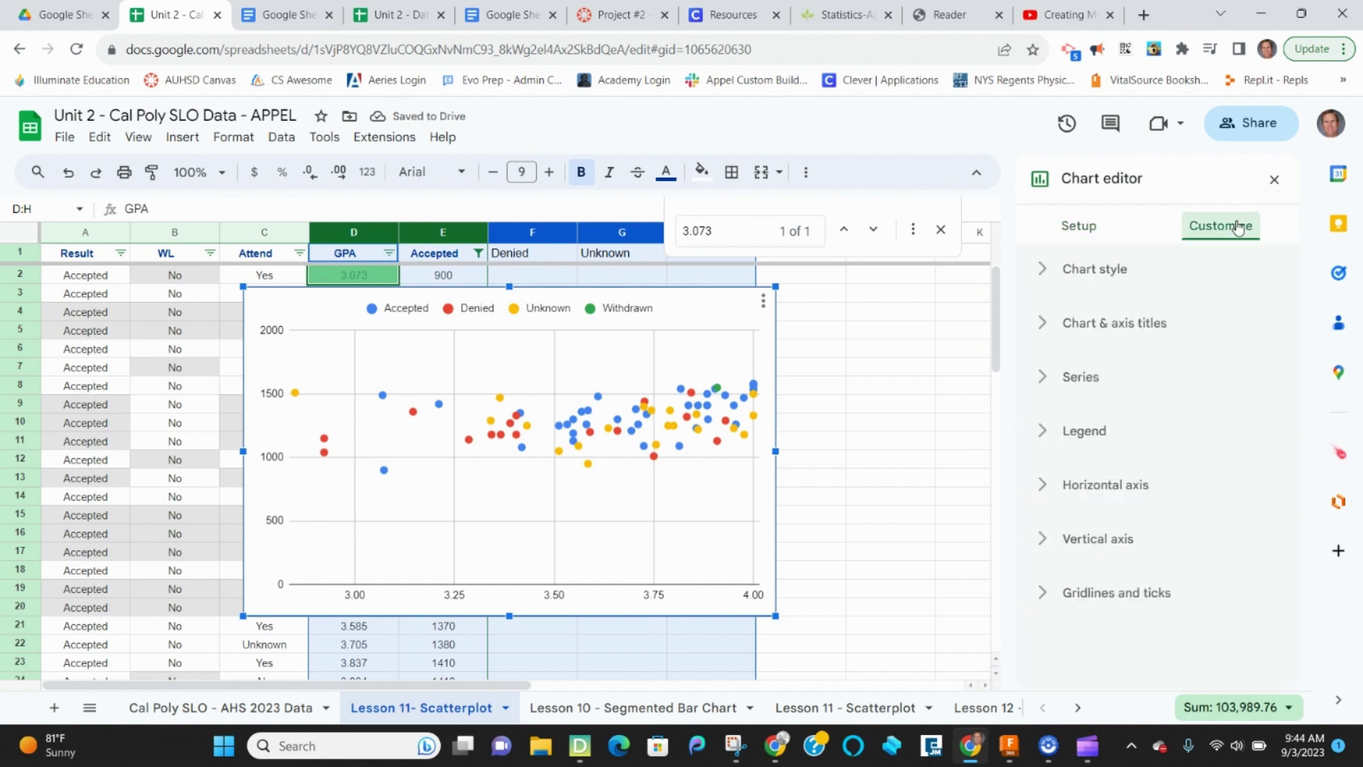
left_click(1044, 539)
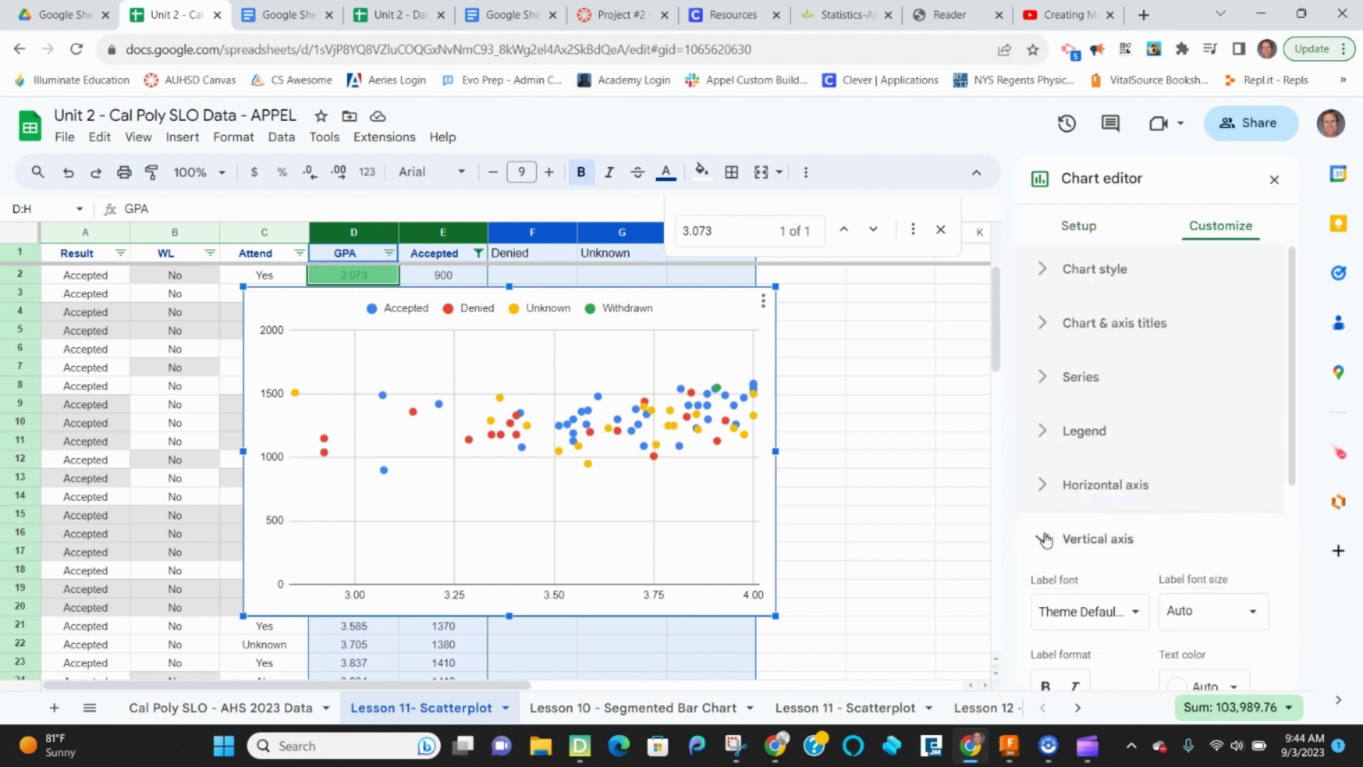
scroll(1083, 618, "down", 3)
left_click(1068, 600)
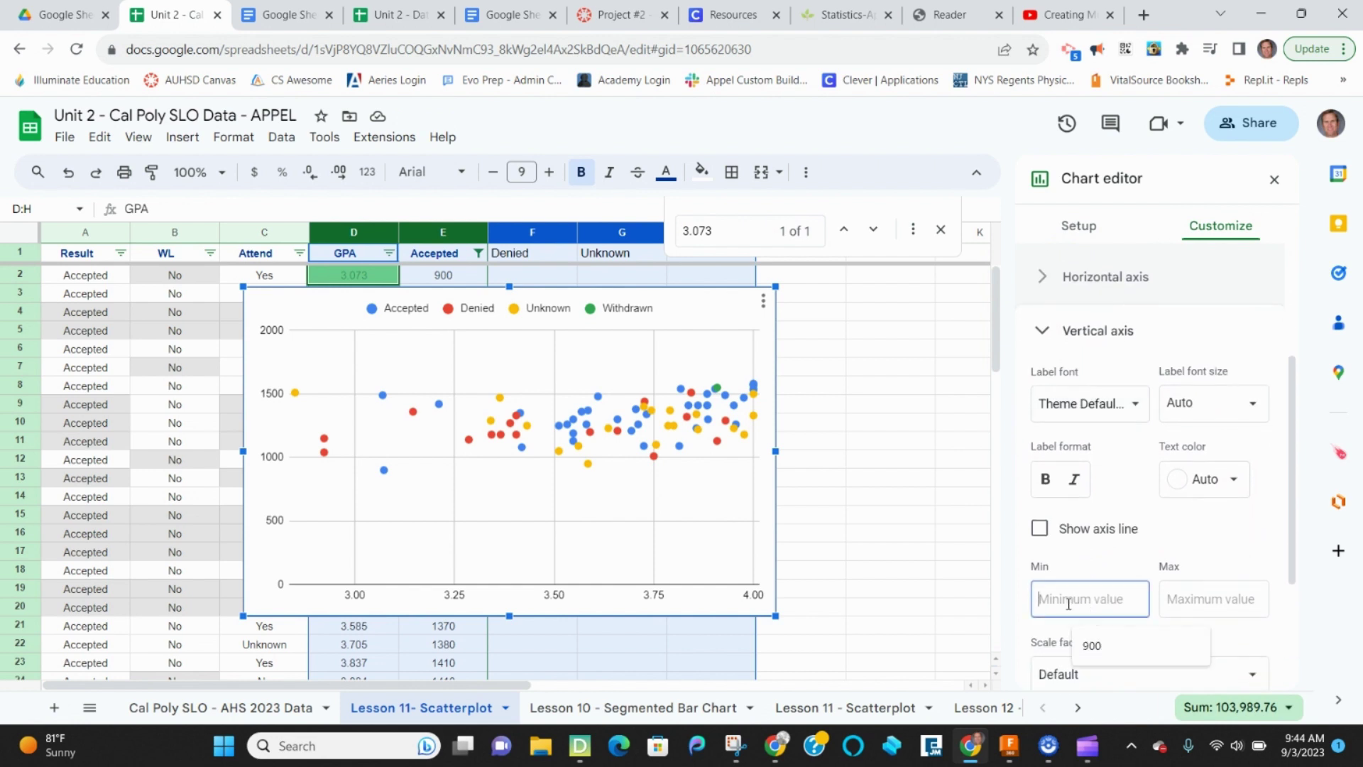
type("900")
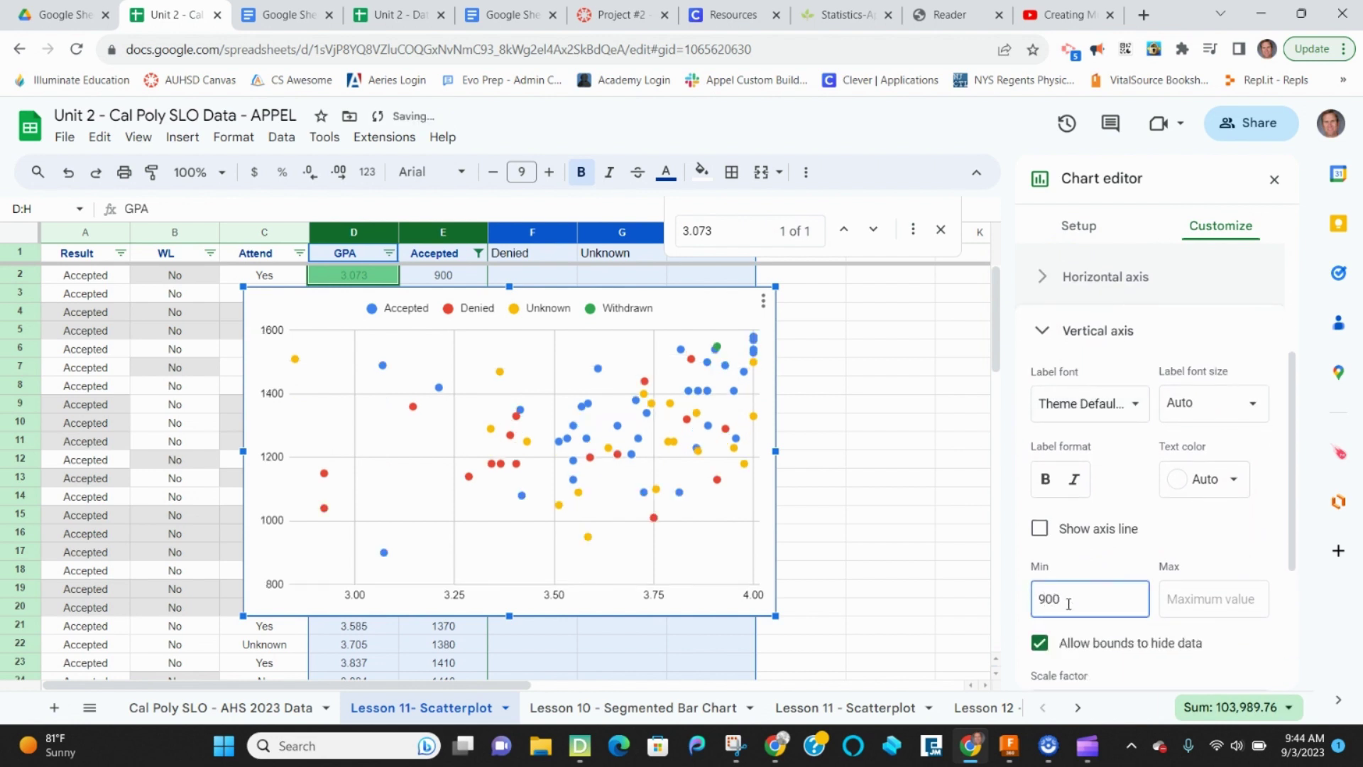
left_click(1274, 180)
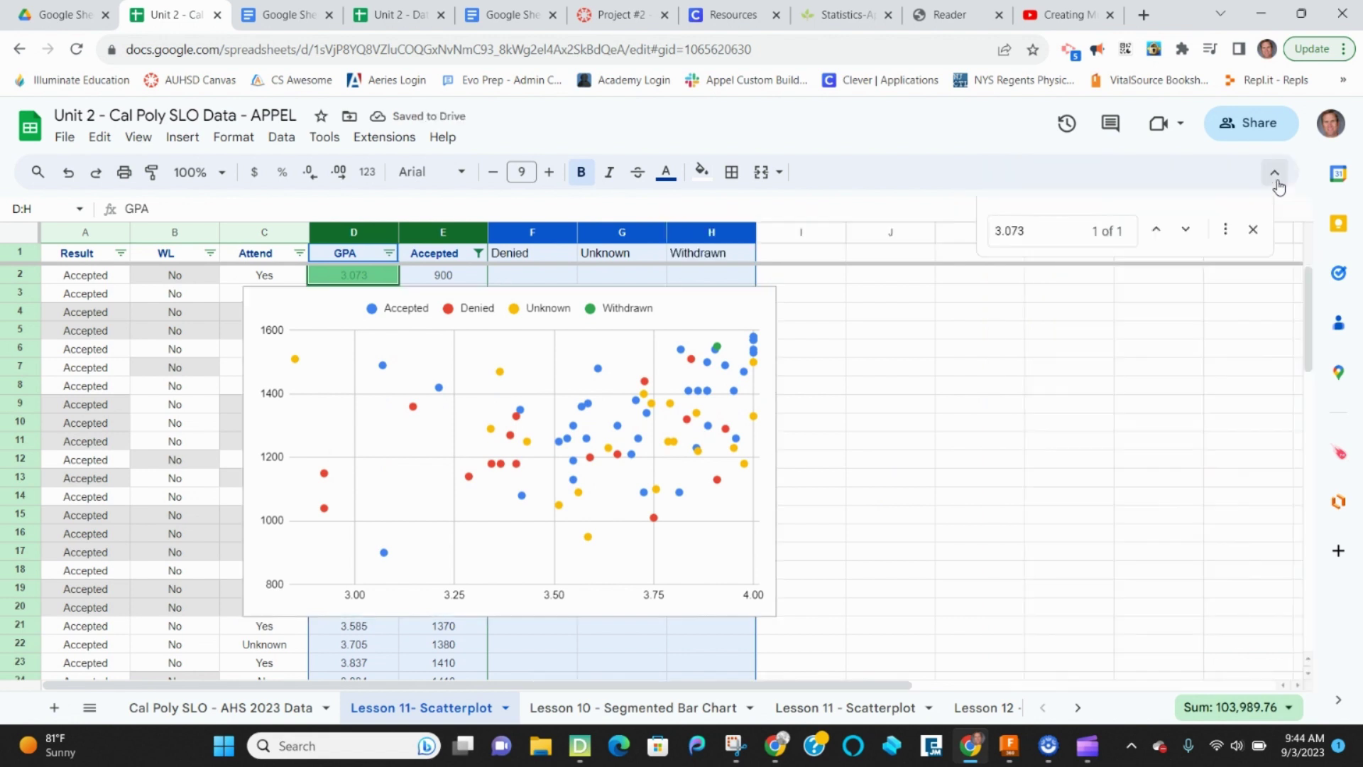
- Drag the scatter chart right so its top-left corner sits at column F, row 2
left_click(690, 309)
left_click_drag(690, 308, 1001, 284)
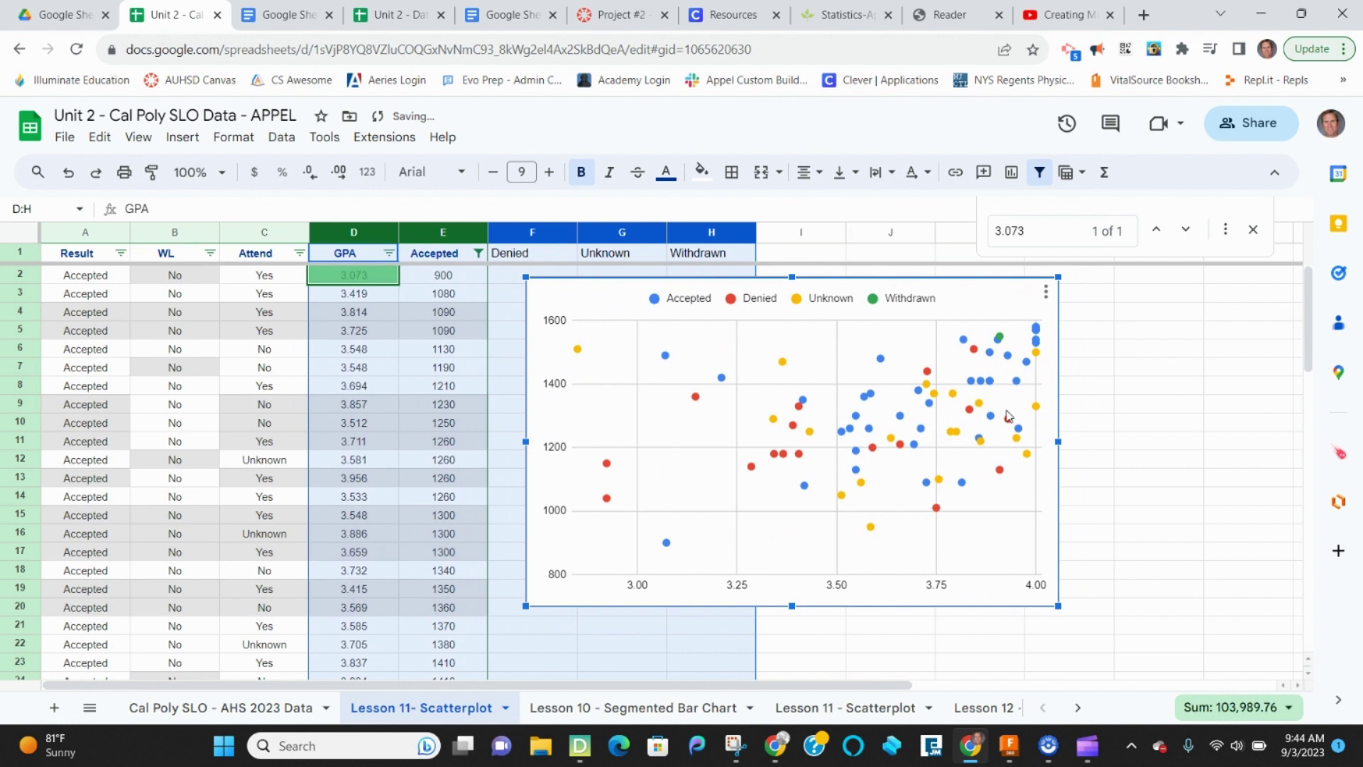
mouse_move(1004, 341)
scroll(368, 447, "down", 10)
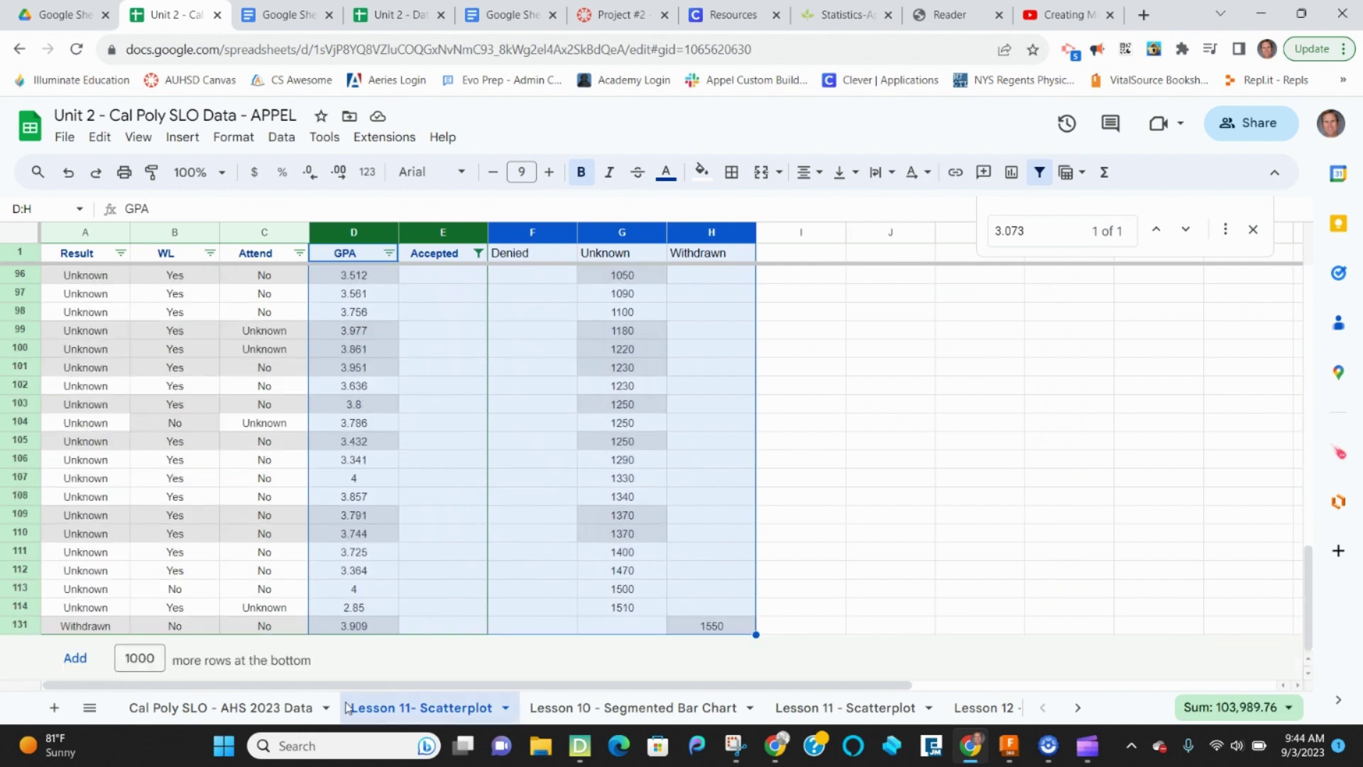
scroll(760, 531, "up", 10)
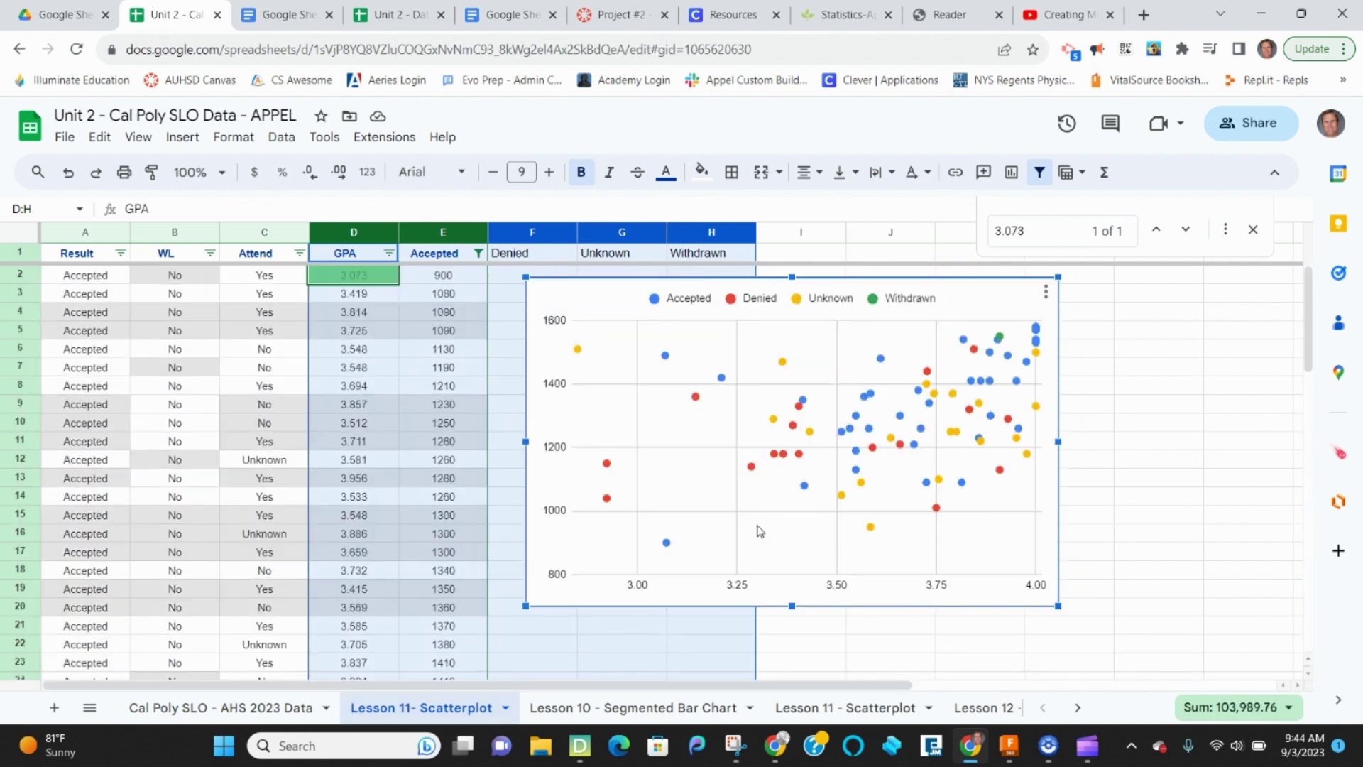
- Return to the spreadsheet window from the open-windows overview
mouse_move(580, 355)
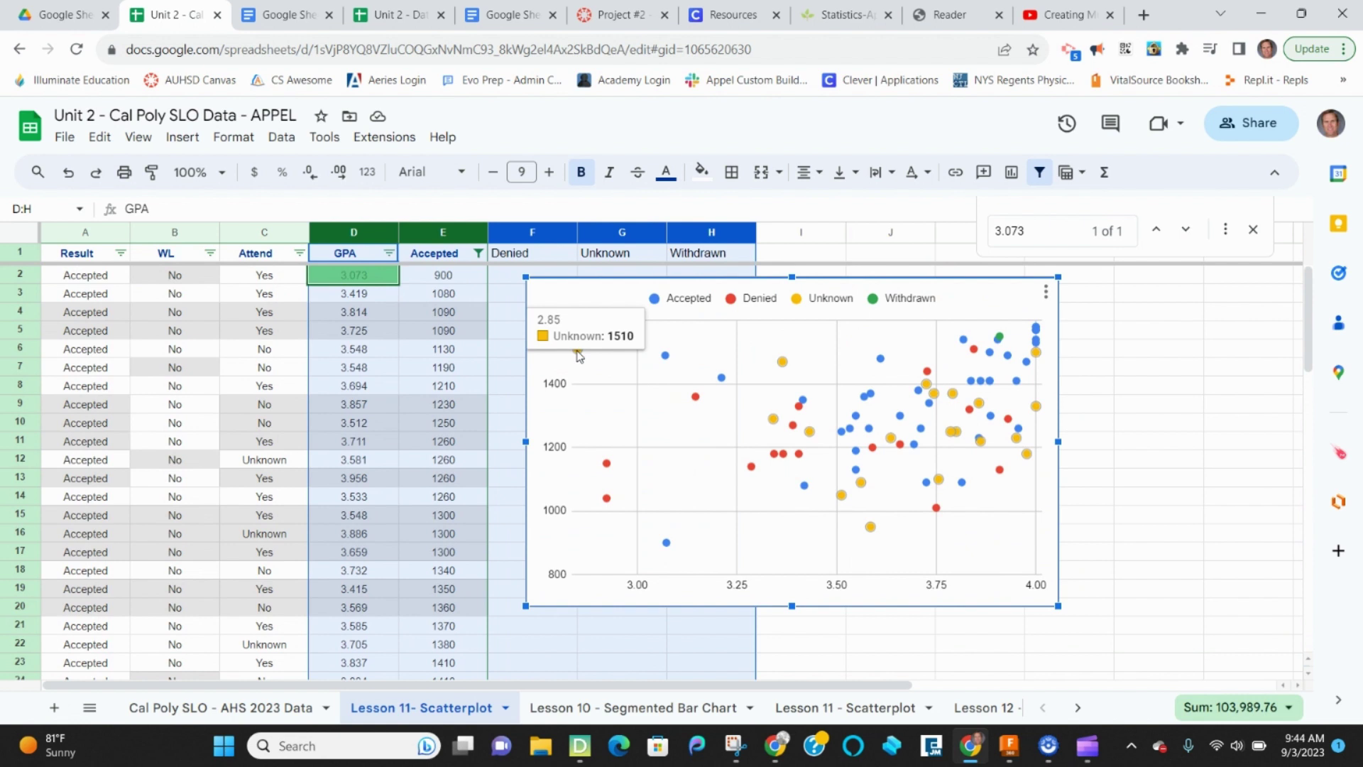
mouse_move(668, 546)
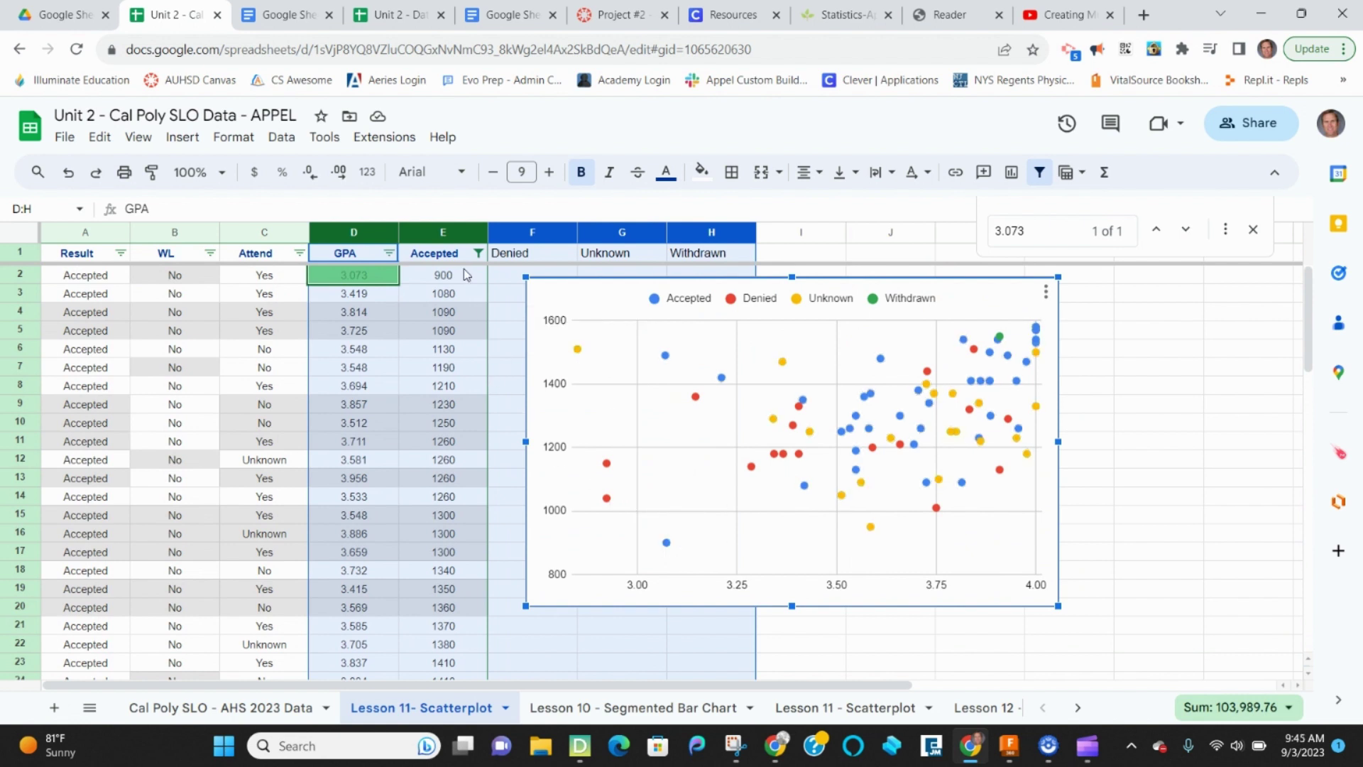
key("super+Tab")
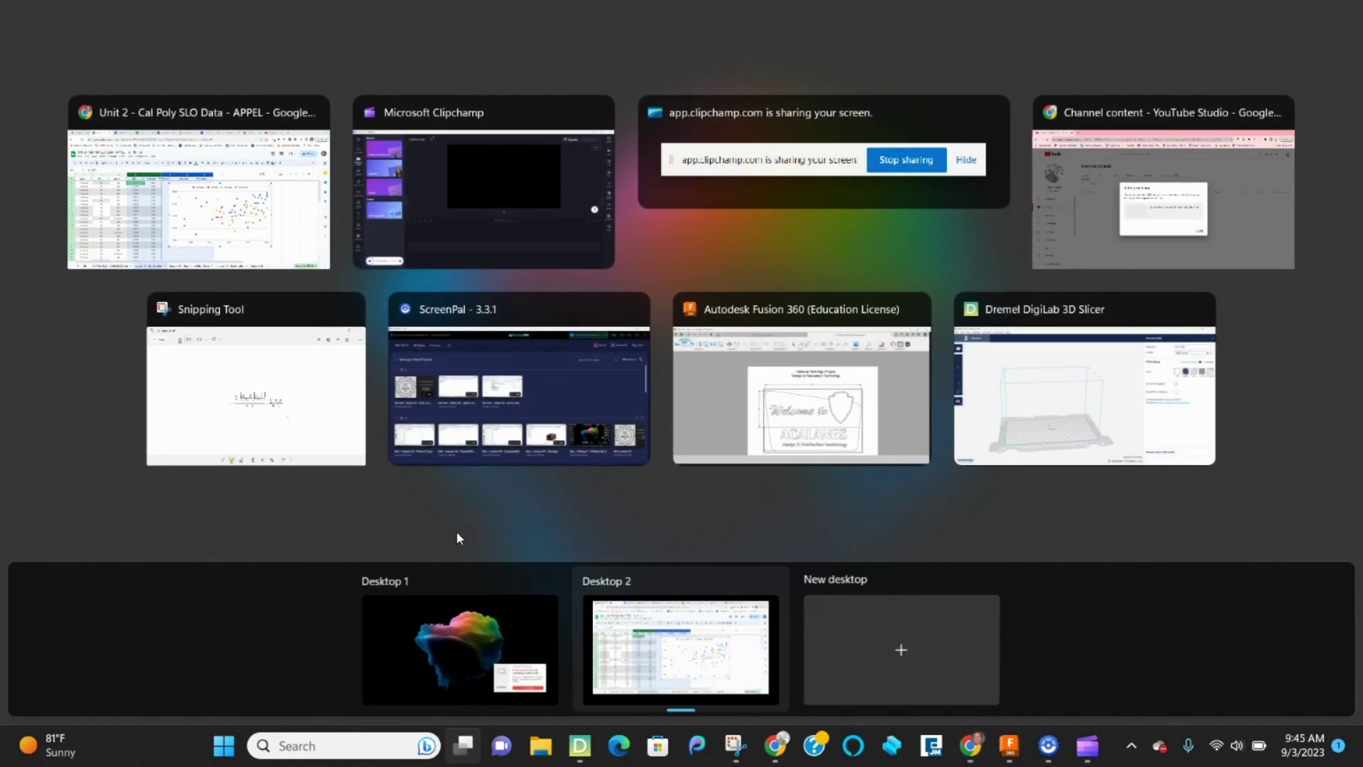
left_click(283, 234)
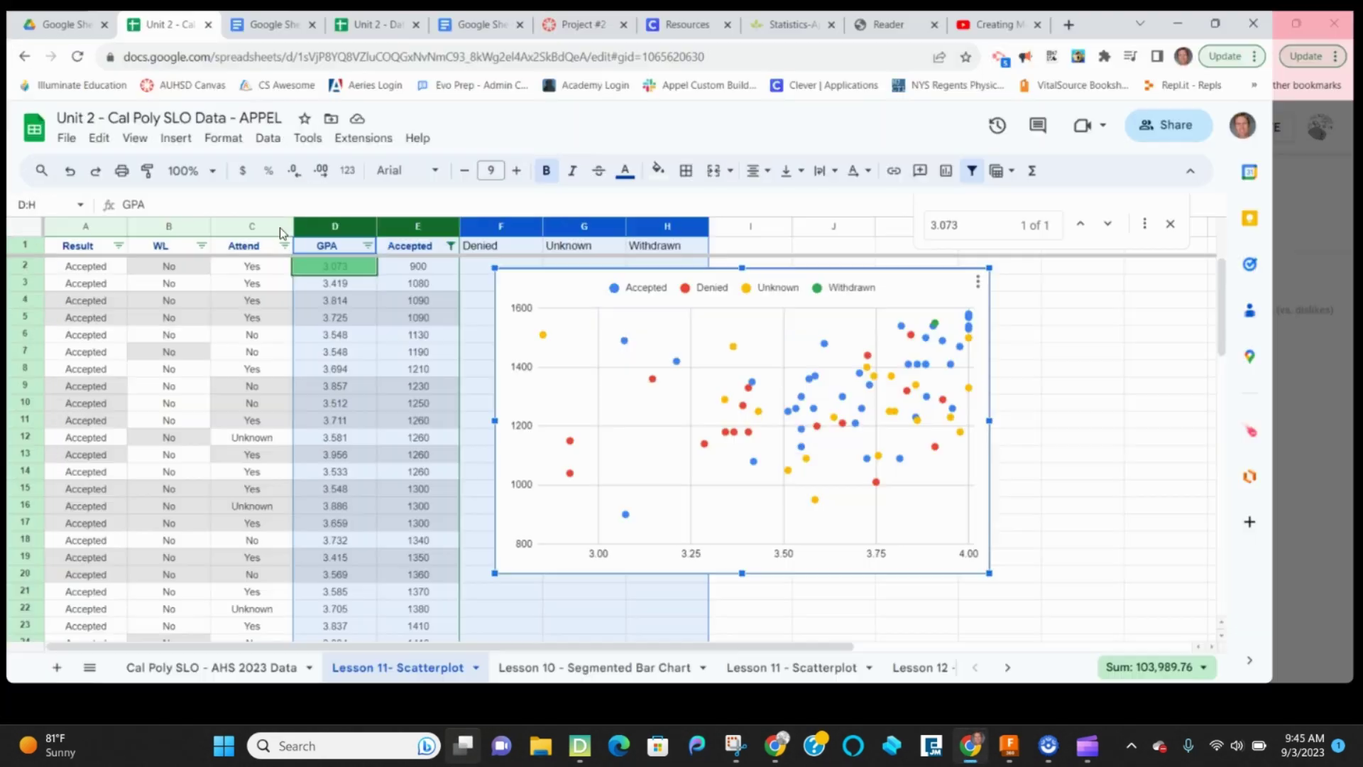
- Clear the column selection at cell E12, then nudge the chart slightly lower beside the data
left_click(420, 466)
scroll(420, 466, "down", 9)
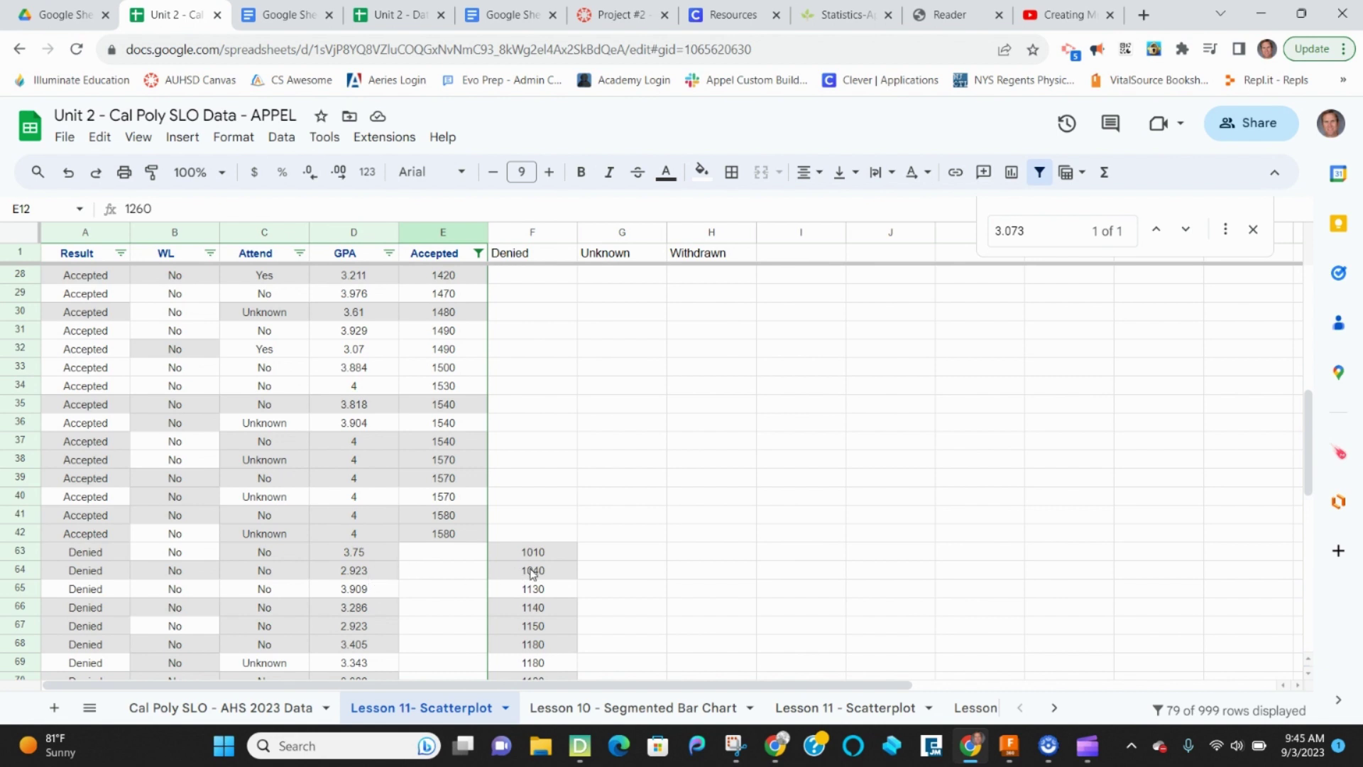
scroll(600, 525, "up", 9)
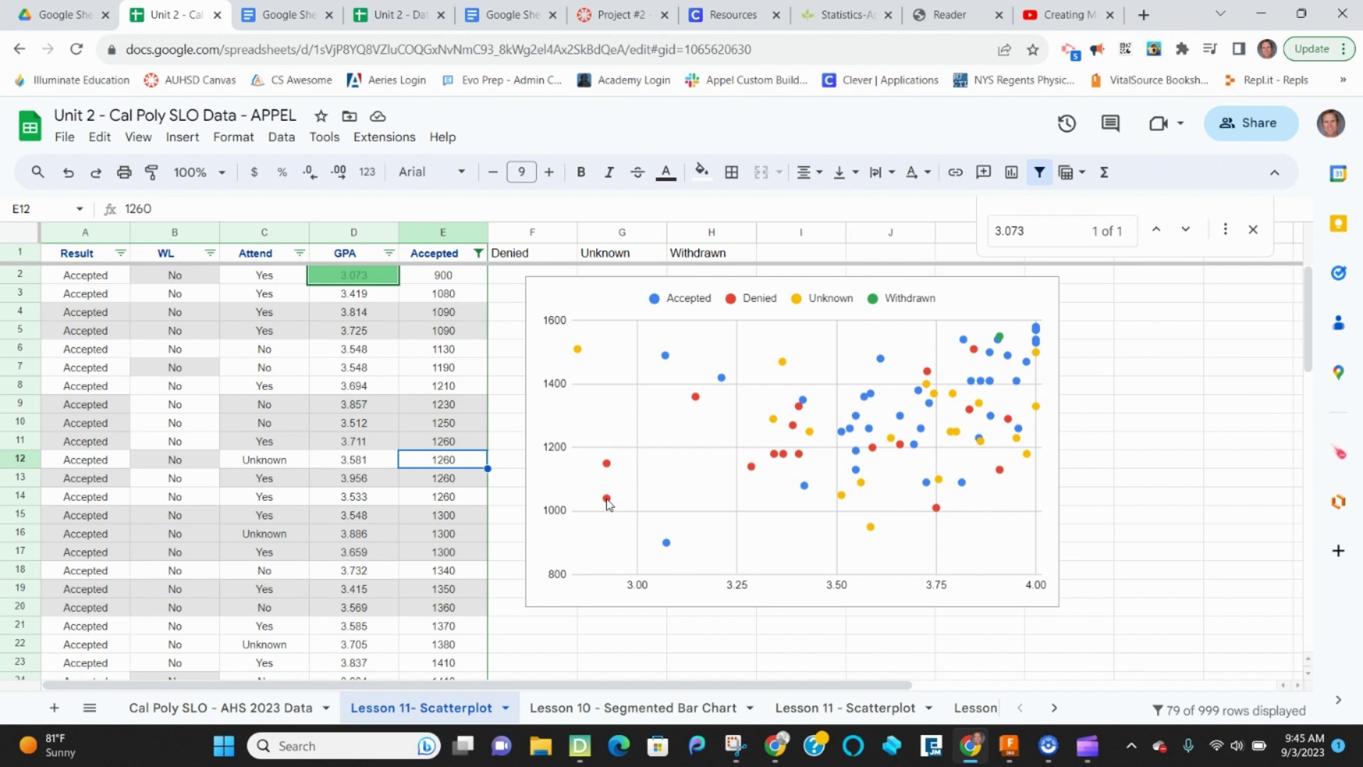
left_click(608, 503)
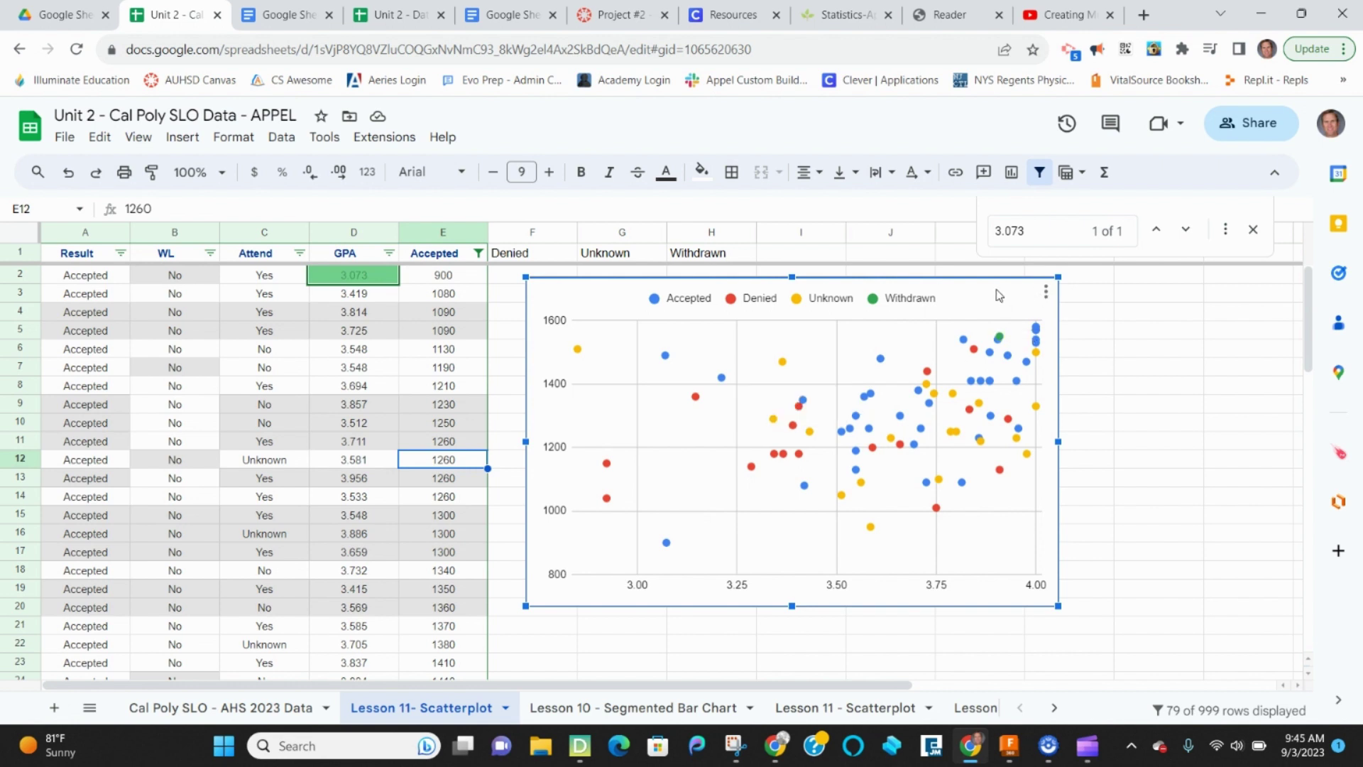
mouse_move(996, 288)
left_mouse_down()
mouse_move(1187, 312)
mouse_move(1007, 299)
left_mouse_up()
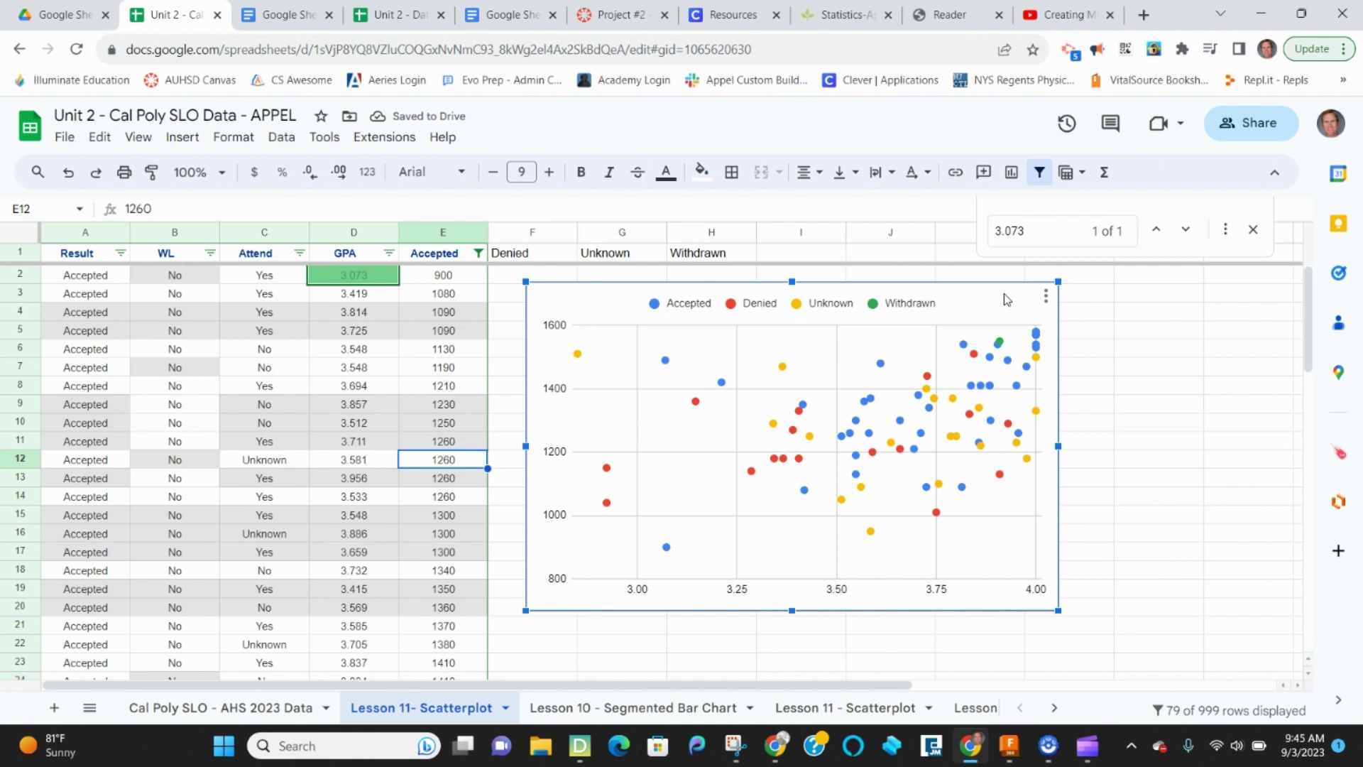
mouse_move(1096, 745)
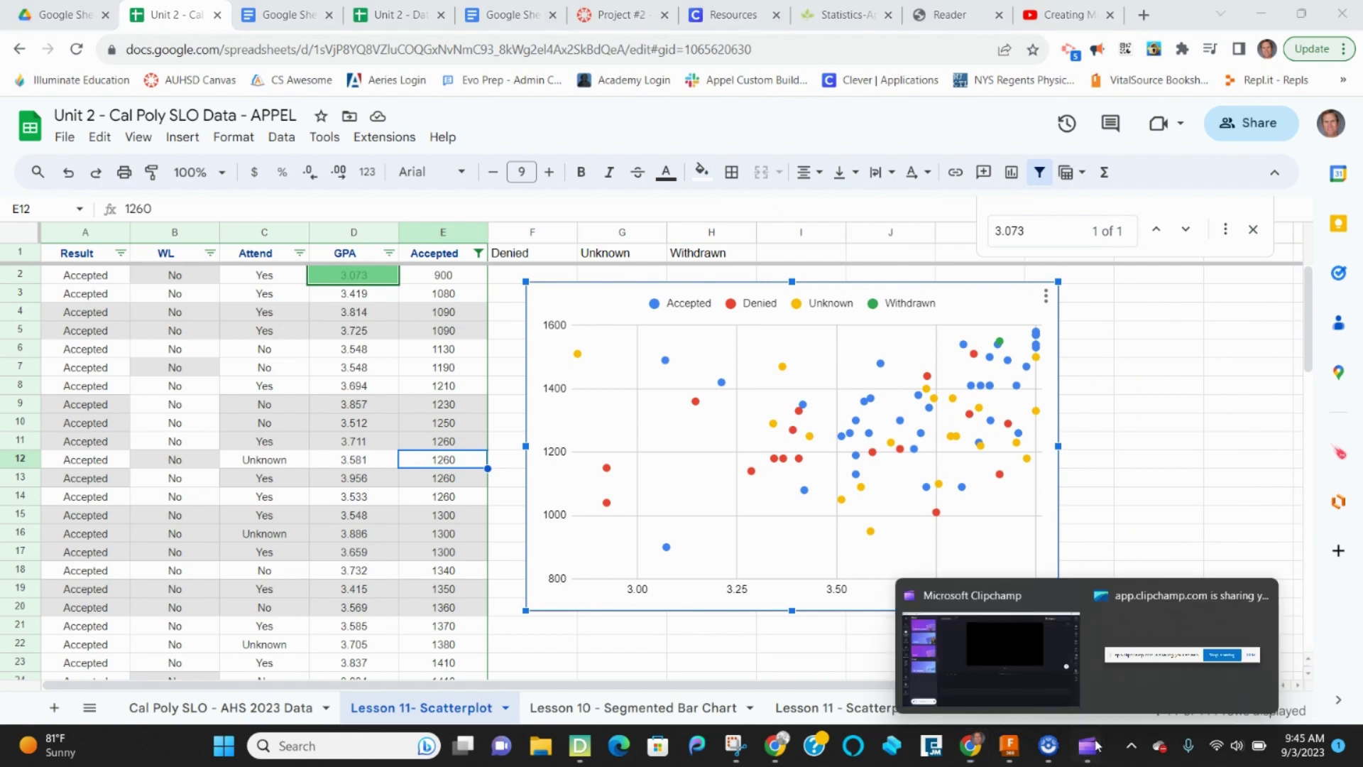
left_click(1203, 662)
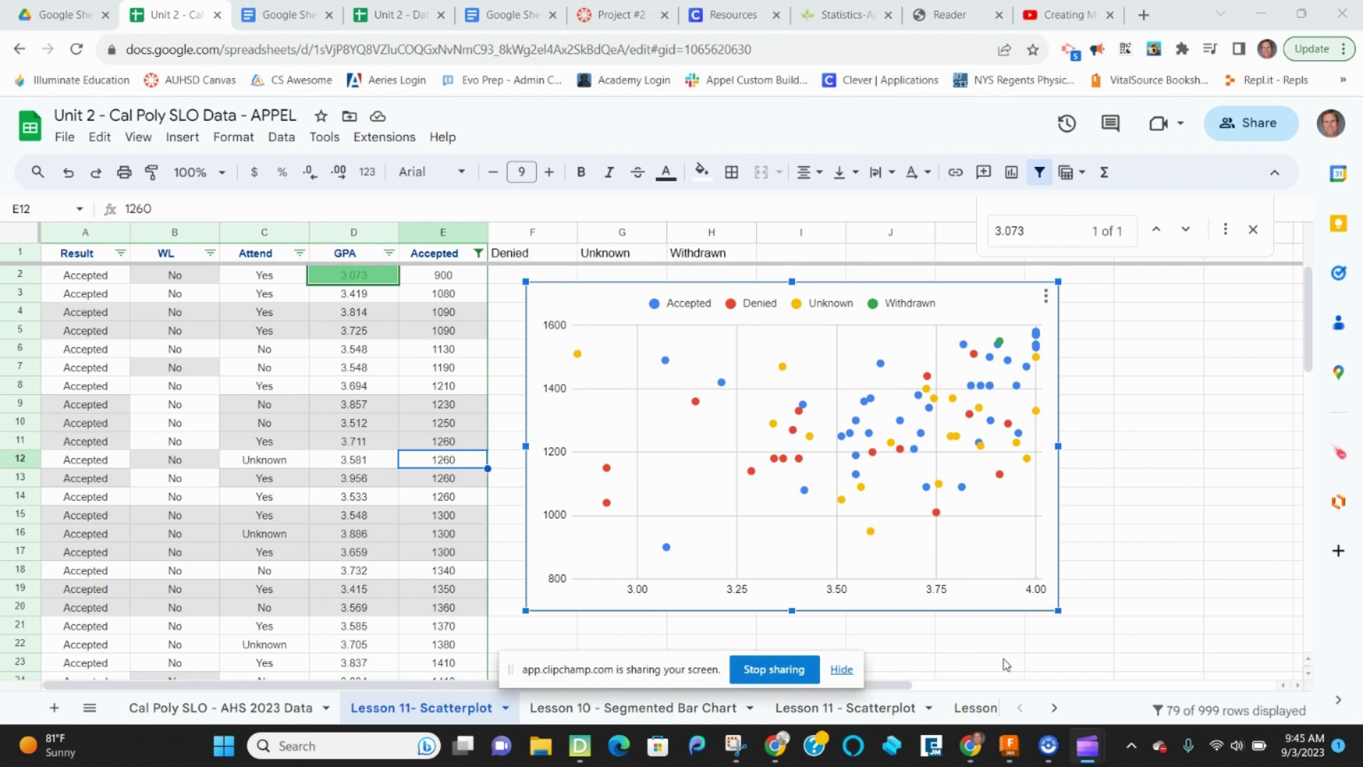